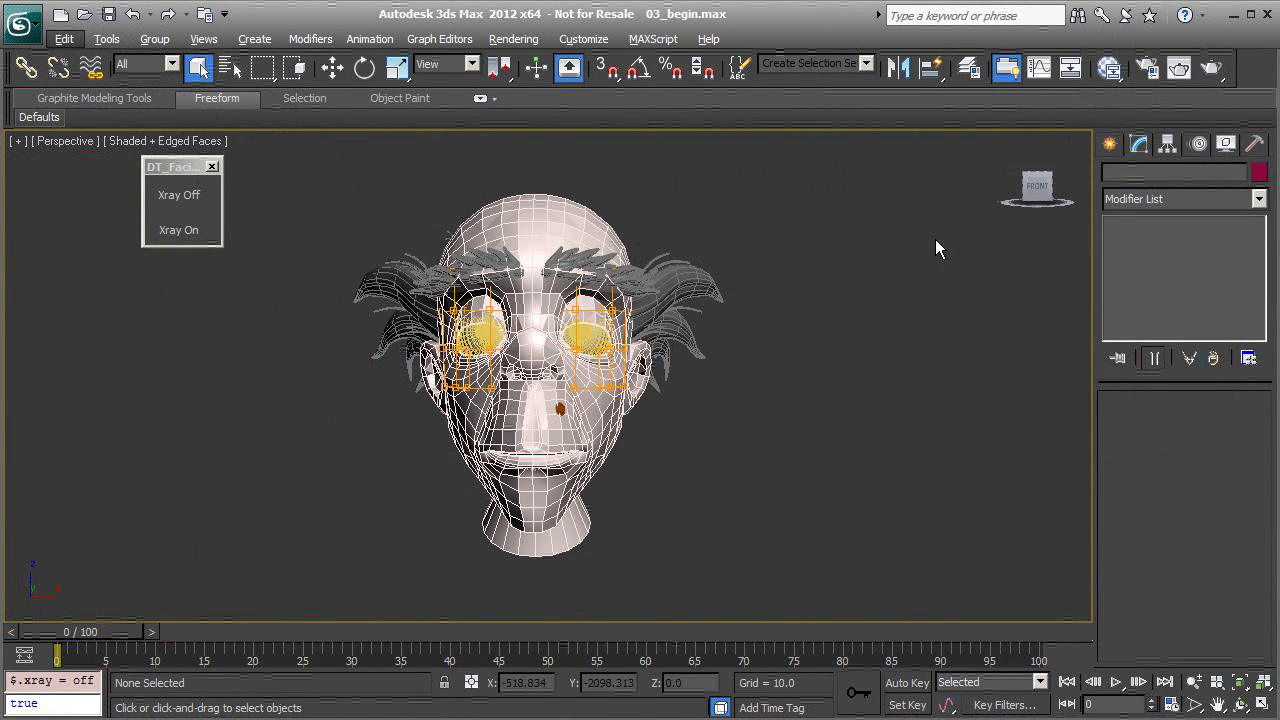
Open the layer manager and hide the hair, left and right brow, and both eye FFD layers.
{"action": "right_click", "coordinate": [1262, 84]}
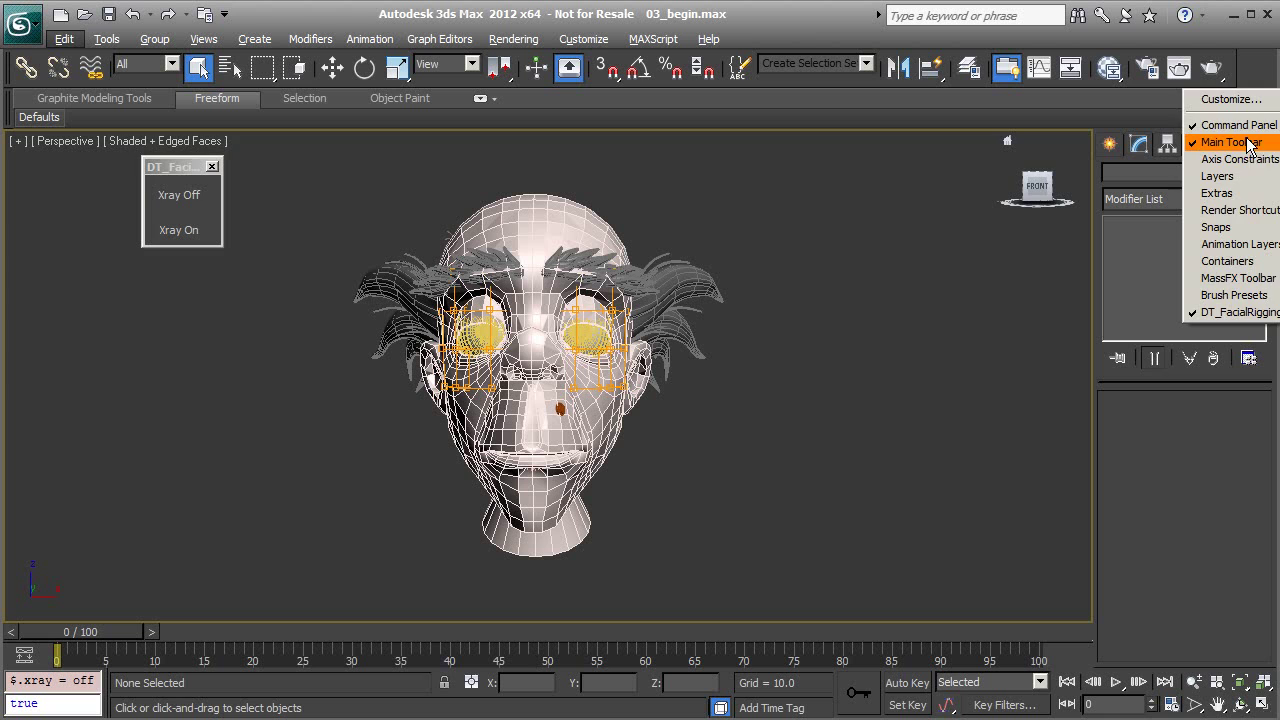
{"action": "left_click", "coordinate": [1238, 177]}
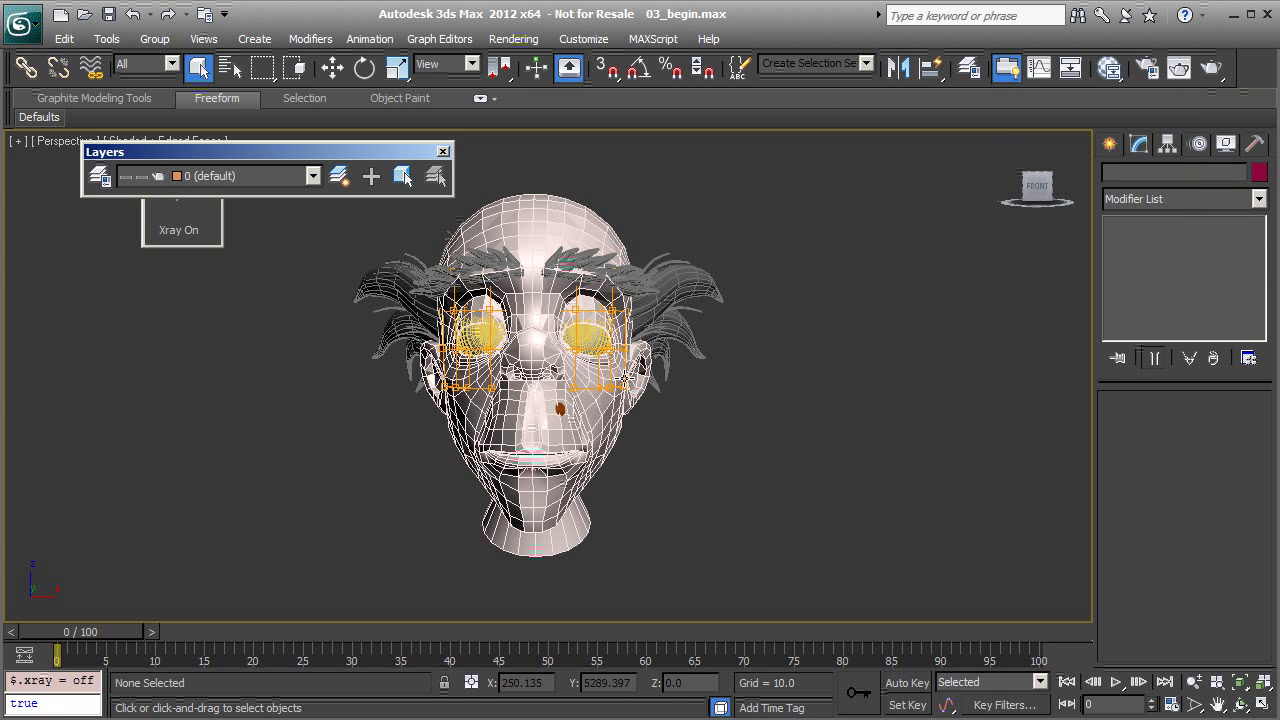
{"action": "left_click", "coordinate": [100, 177]}
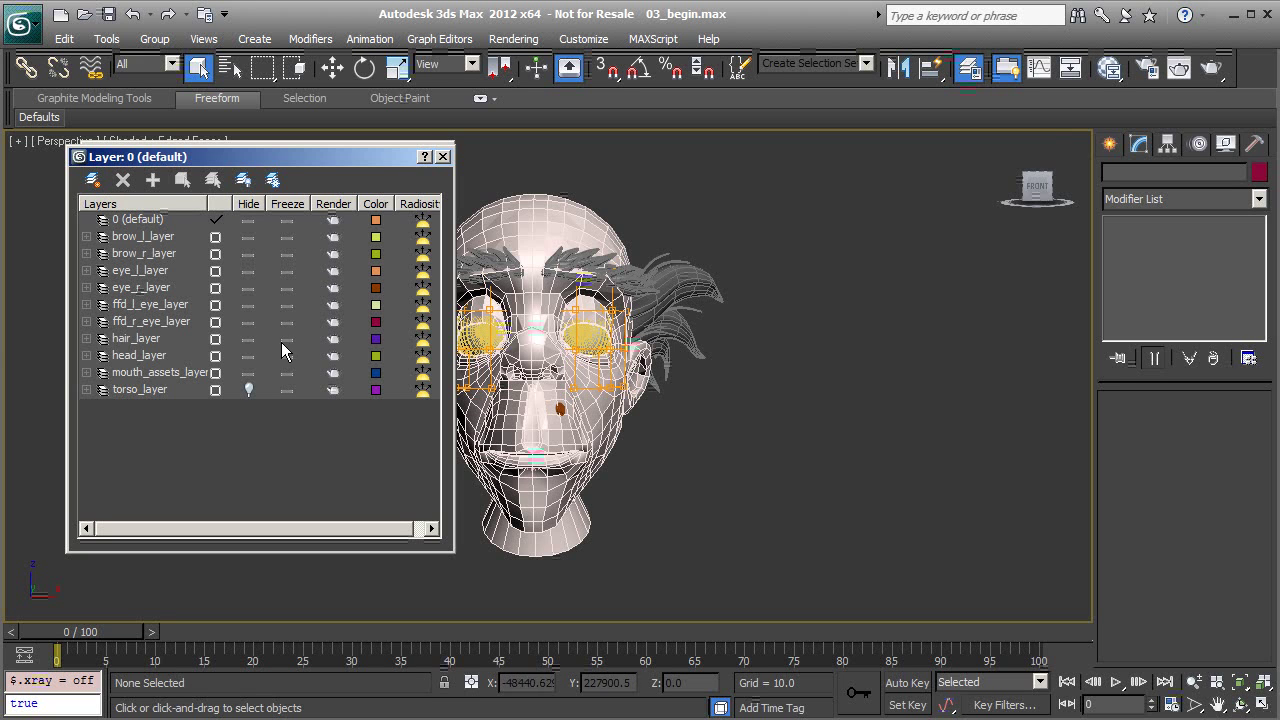
{"action": "left_click", "coordinate": [249, 339]}
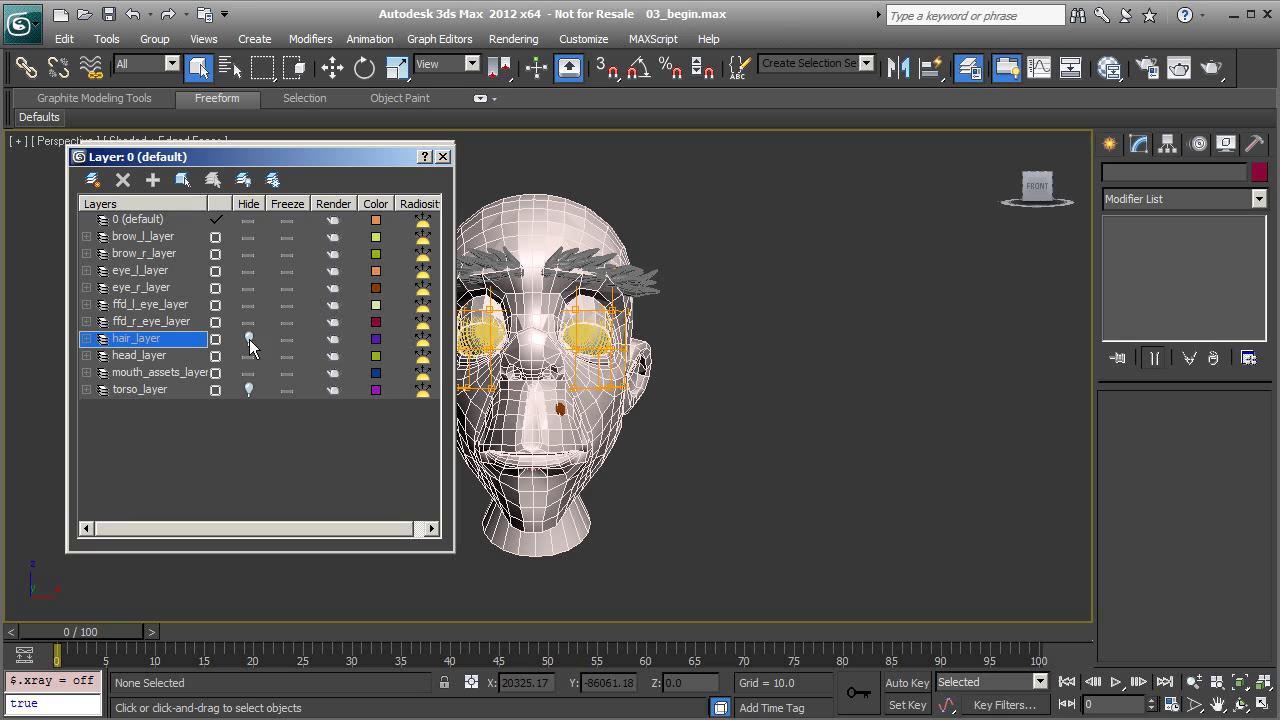
{"action": "left_click", "coordinate": [249, 254]}
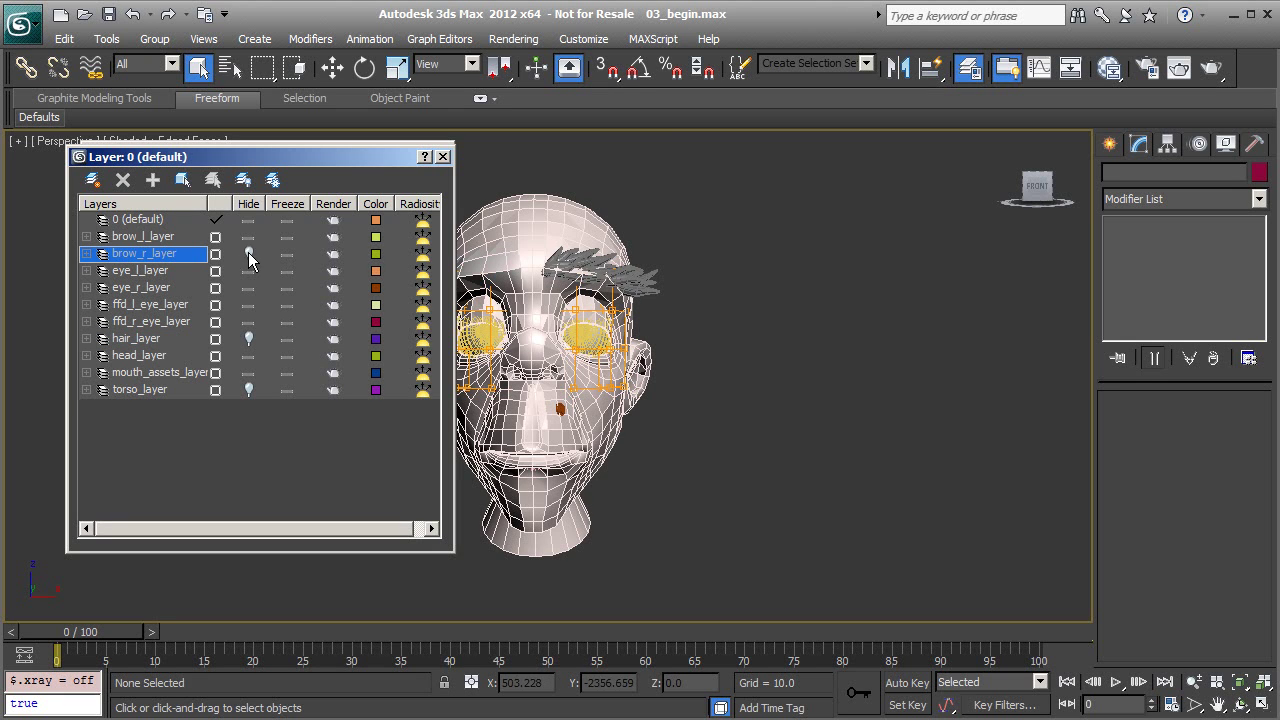
{"action": "left_click", "coordinate": [251, 239]}
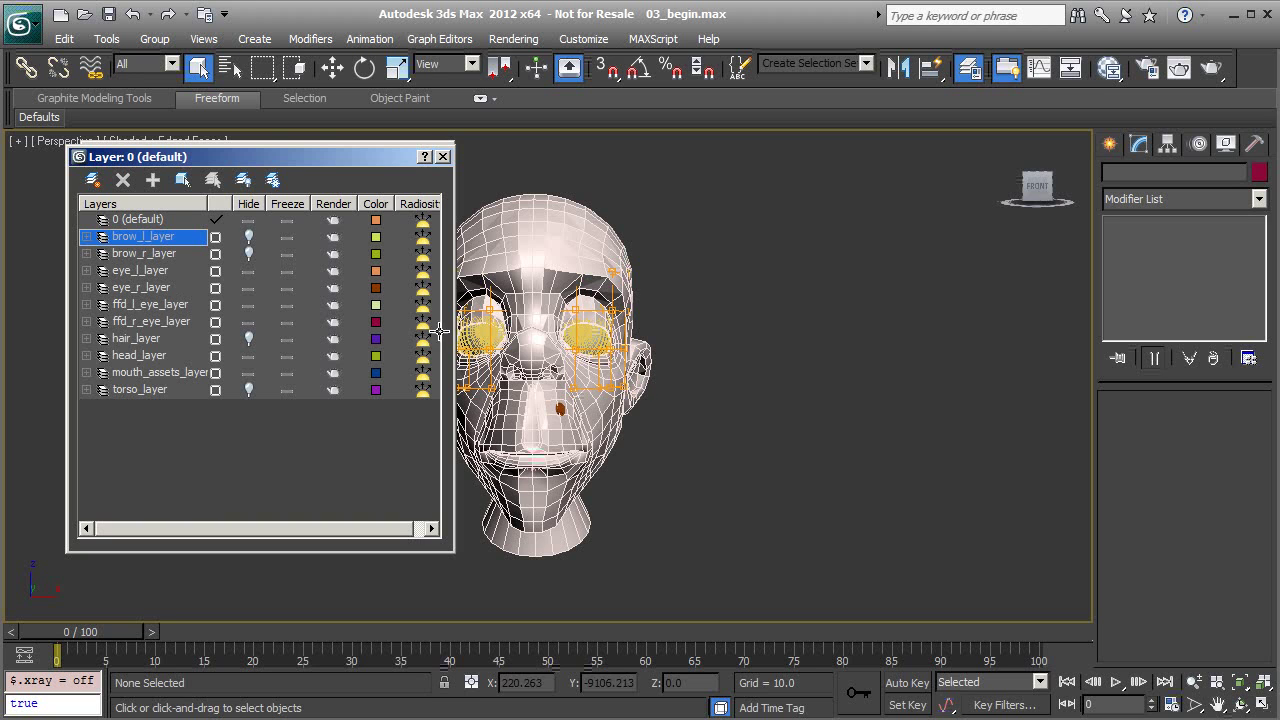
{"action": "left_click", "coordinate": [249, 305]}
{"action": "left_click", "coordinate": [249, 322]}
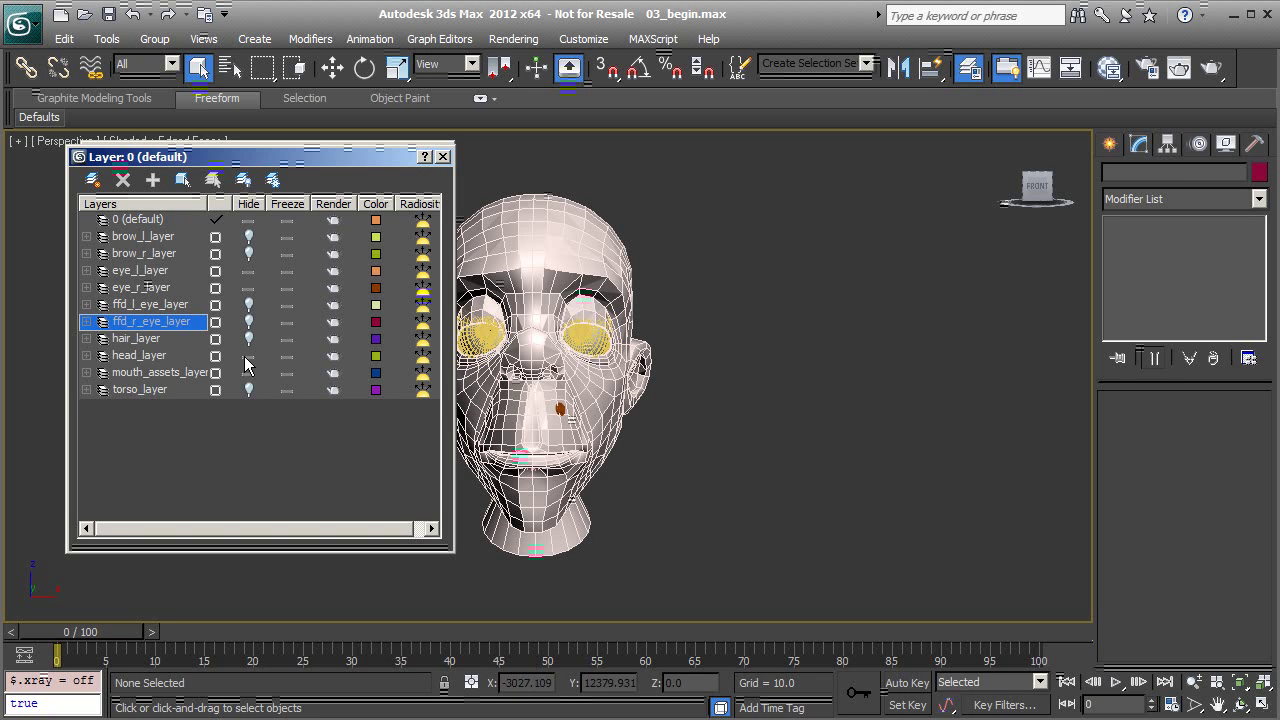
Freeze the head, left eye, right eye and mouth assets layers.
{"action": "left_click", "coordinate": [287, 357]}
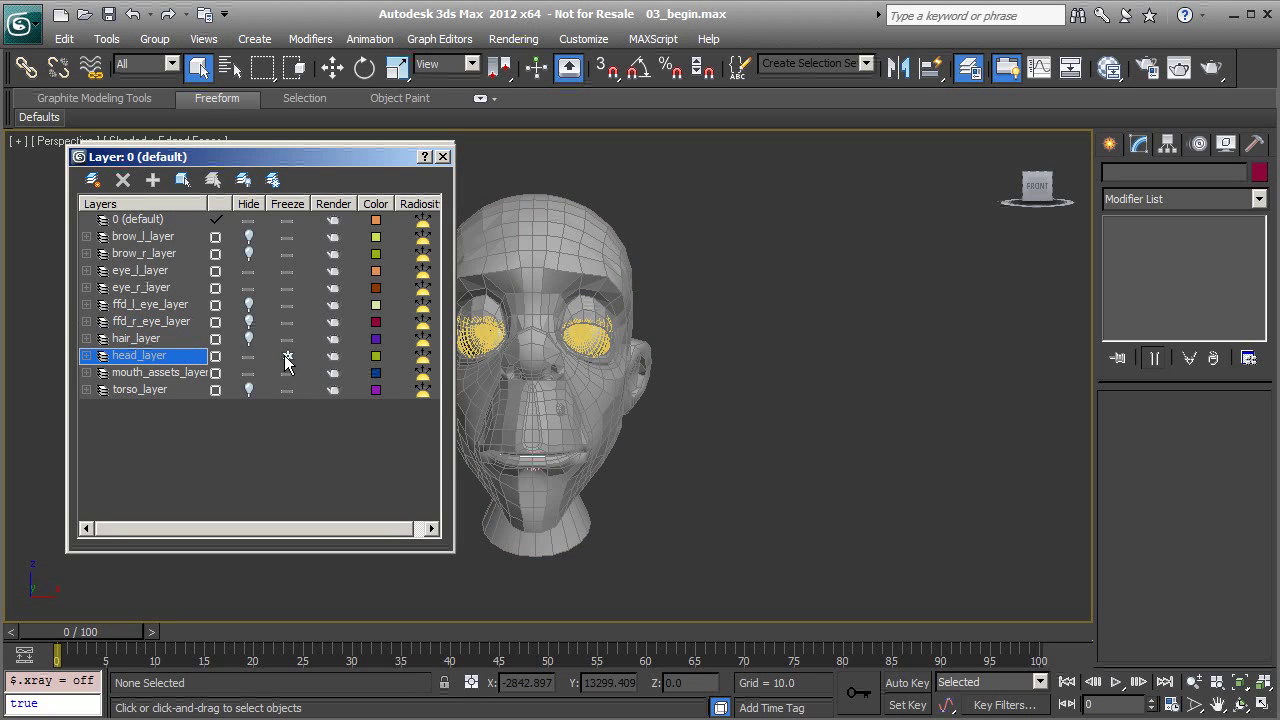
{"action": "left_click", "coordinate": [287, 289]}
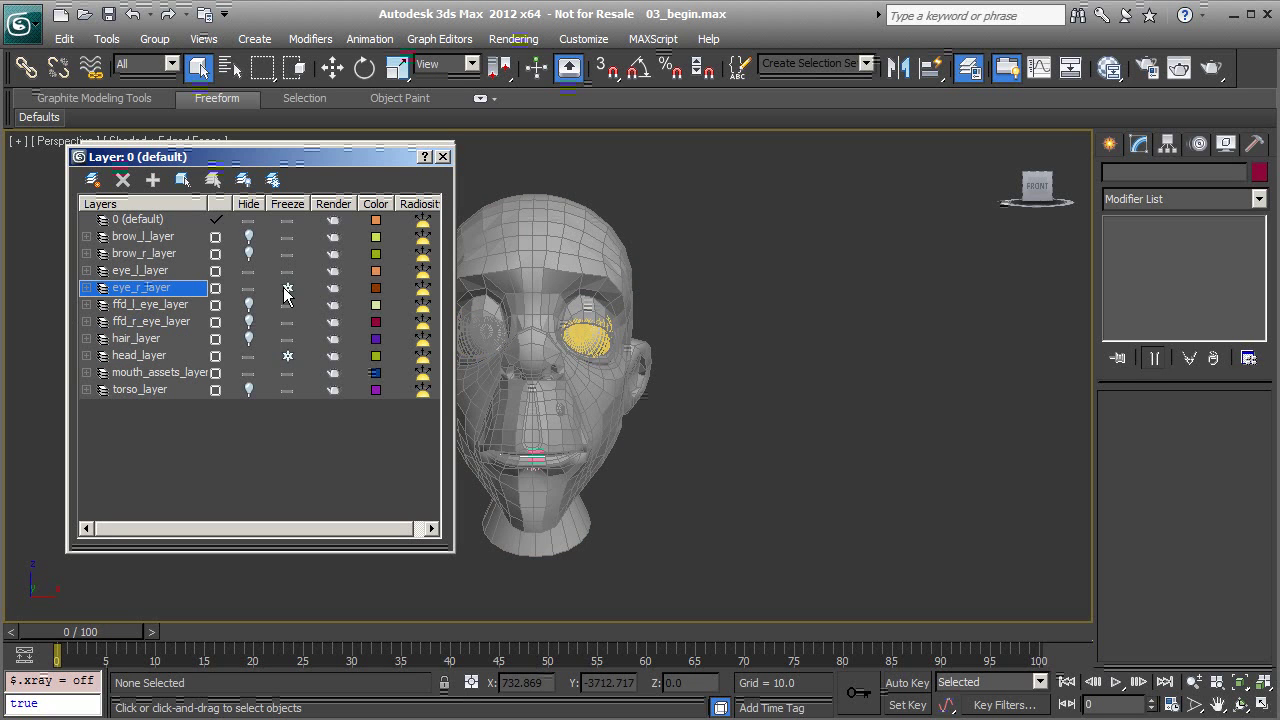
{"action": "left_click", "coordinate": [287, 271]}
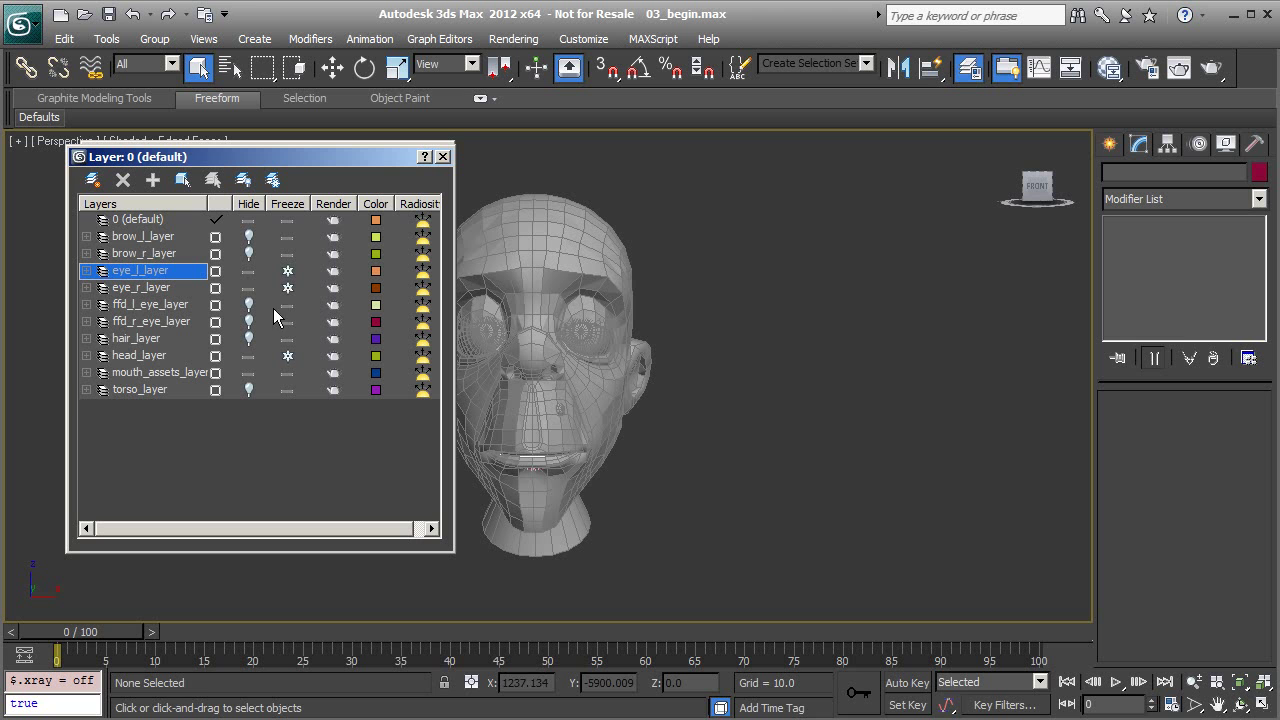
{"action": "left_click", "coordinate": [287, 373]}
Maximize the Right view, centre the head in it and display it in wireframe.
{"action": "middle_click_drag", "start_coordinate": [604, 397], "coordinate": [652, 299], "text": "alt"}
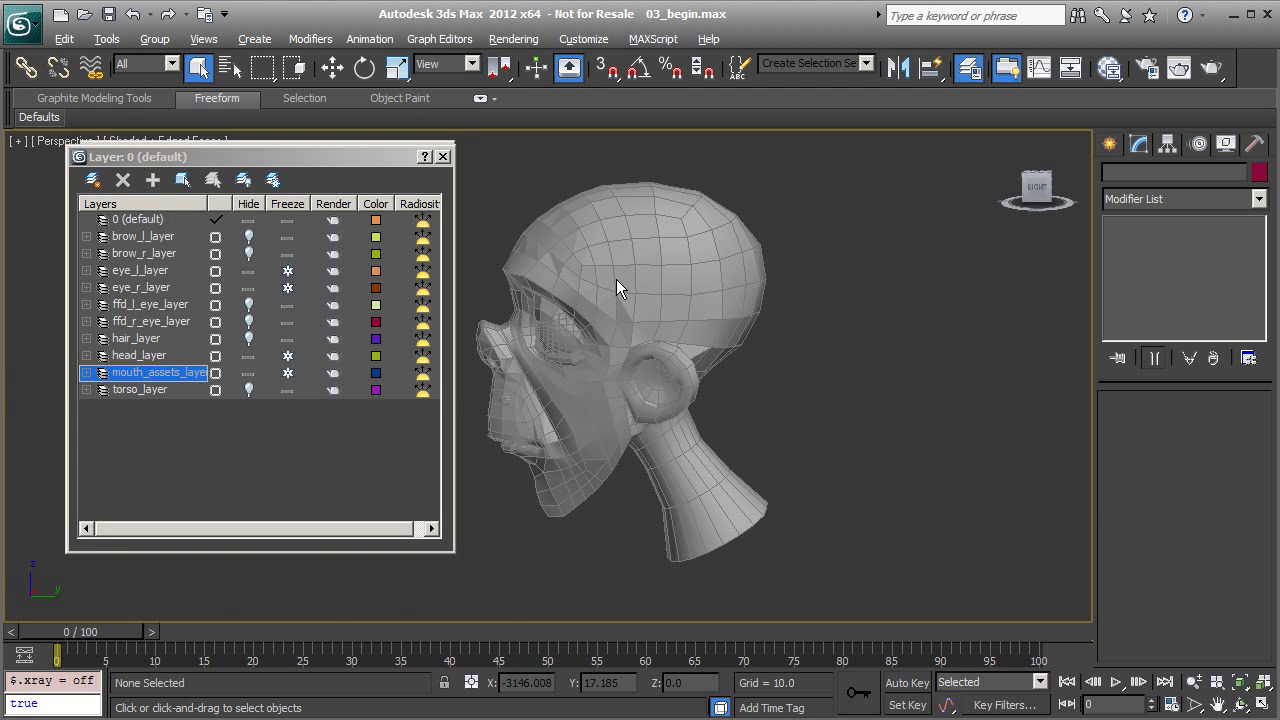
{"action": "key", "text": "alt+w"}
{"action": "left_click", "coordinate": [498, 497]}
{"action": "key", "text": "alt+w"}
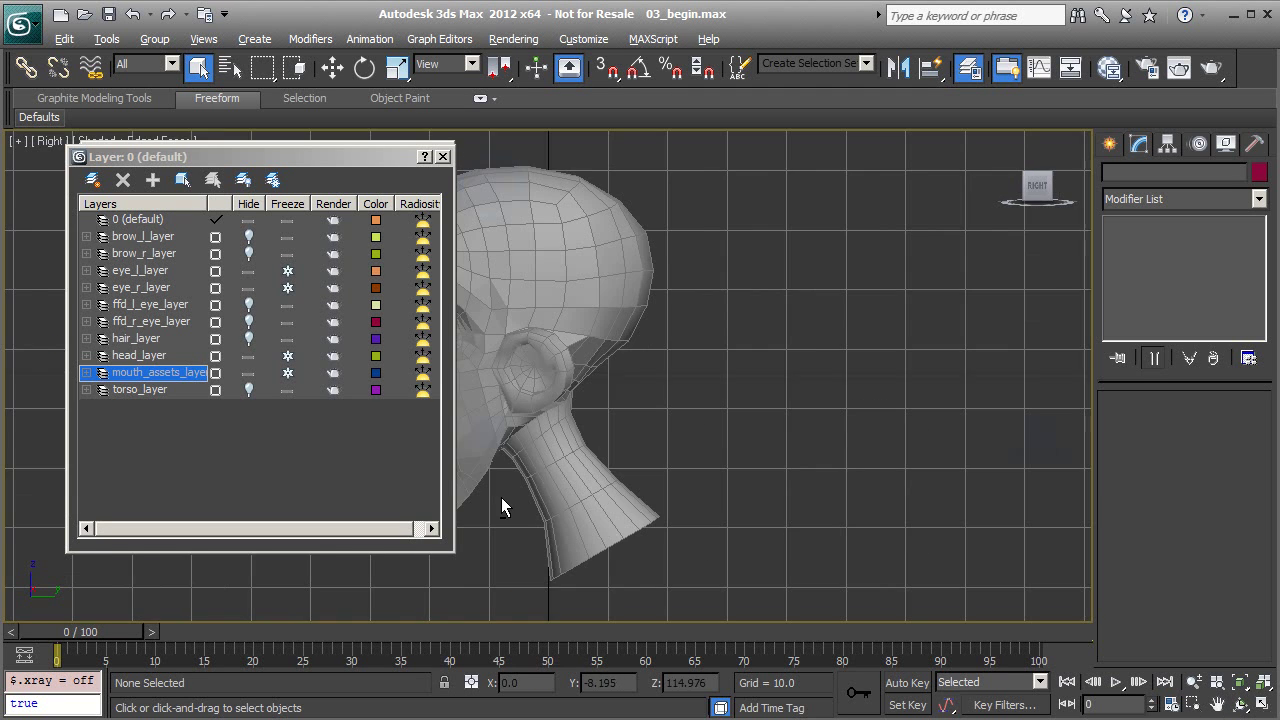
{"action": "middle_click_drag", "start_coordinate": [590, 380], "coordinate": [745, 369]}
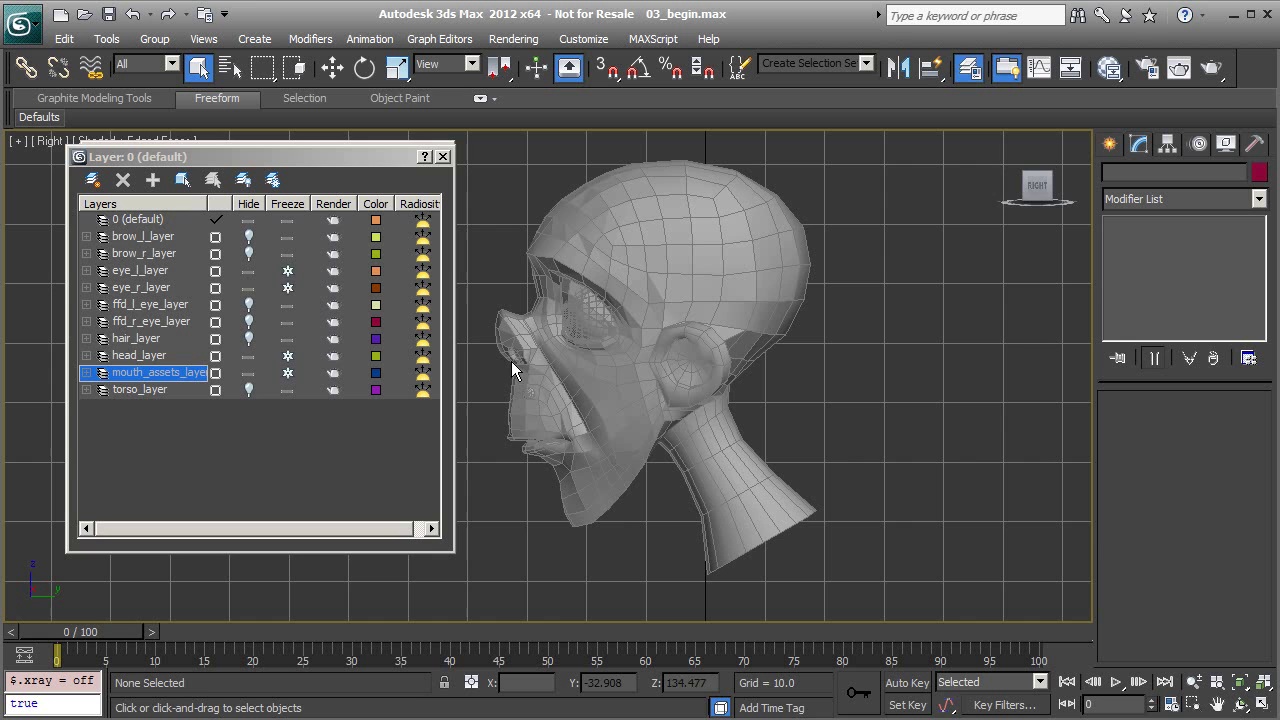
{"action": "middle_click_drag", "start_coordinate": [627, 358], "coordinate": [671, 407]}
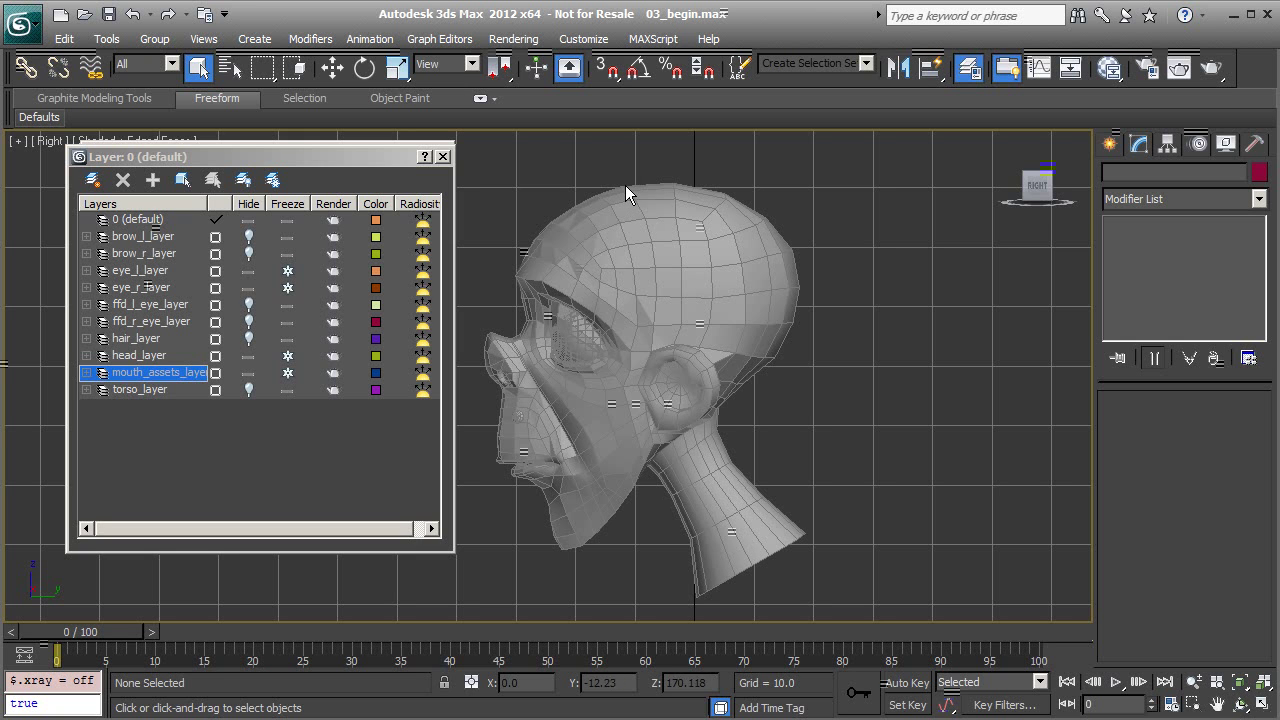
{"action": "middle_click_drag", "start_coordinate": [657, 449], "coordinate": [671, 403]}
{"action": "scroll", "coordinate": [672, 444], "scroll_direction": "up", "scroll_amount": 2}
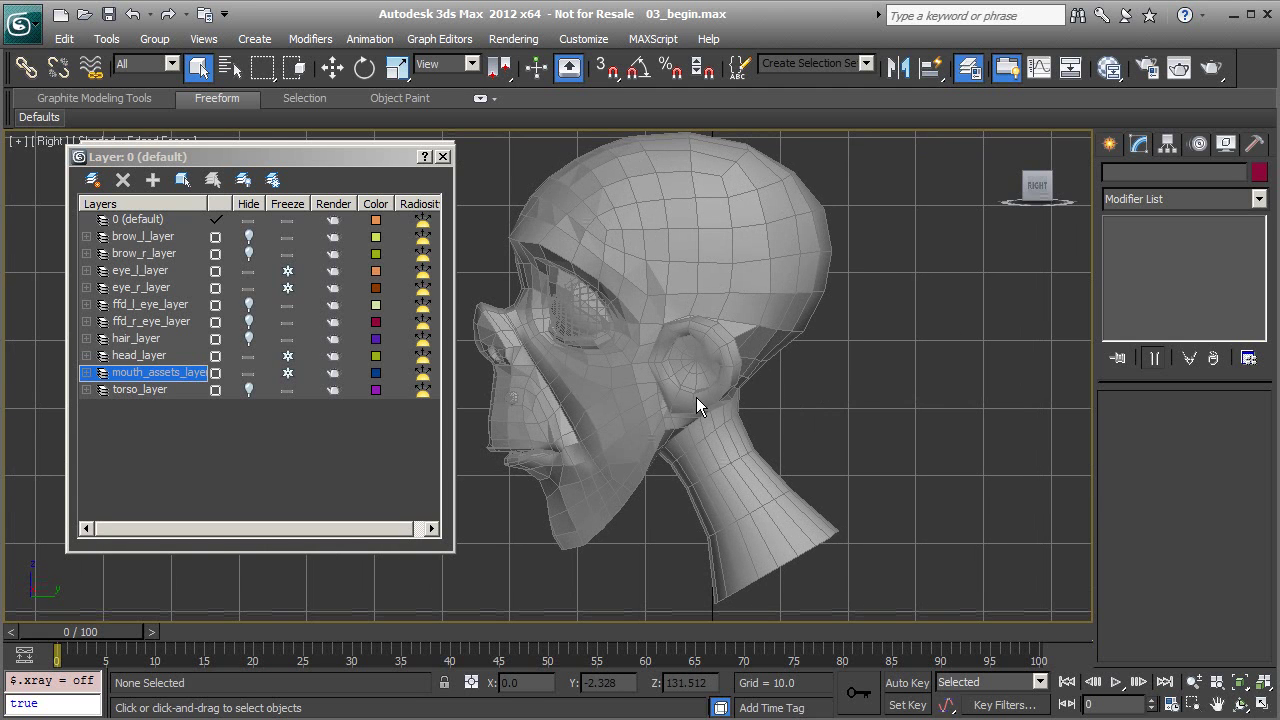
{"action": "key", "text": "F3"}
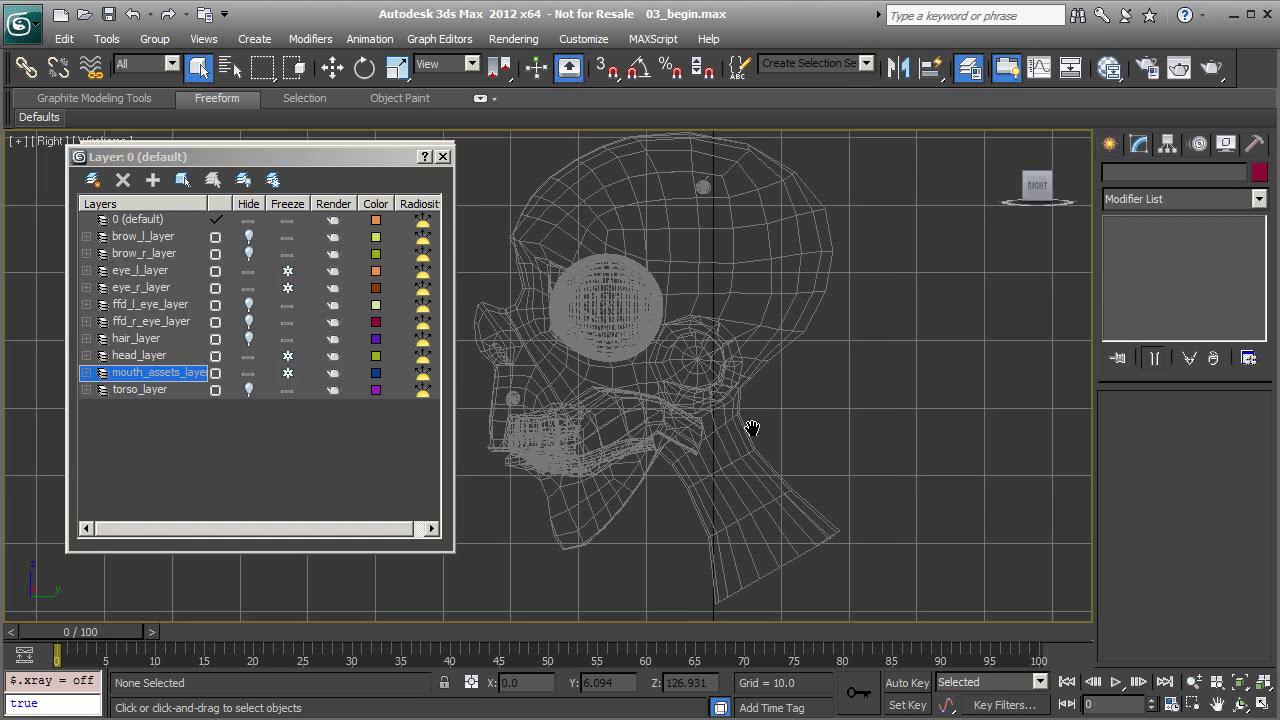
{"action": "middle_click_drag", "start_coordinate": [751, 428], "coordinate": [756, 428]}
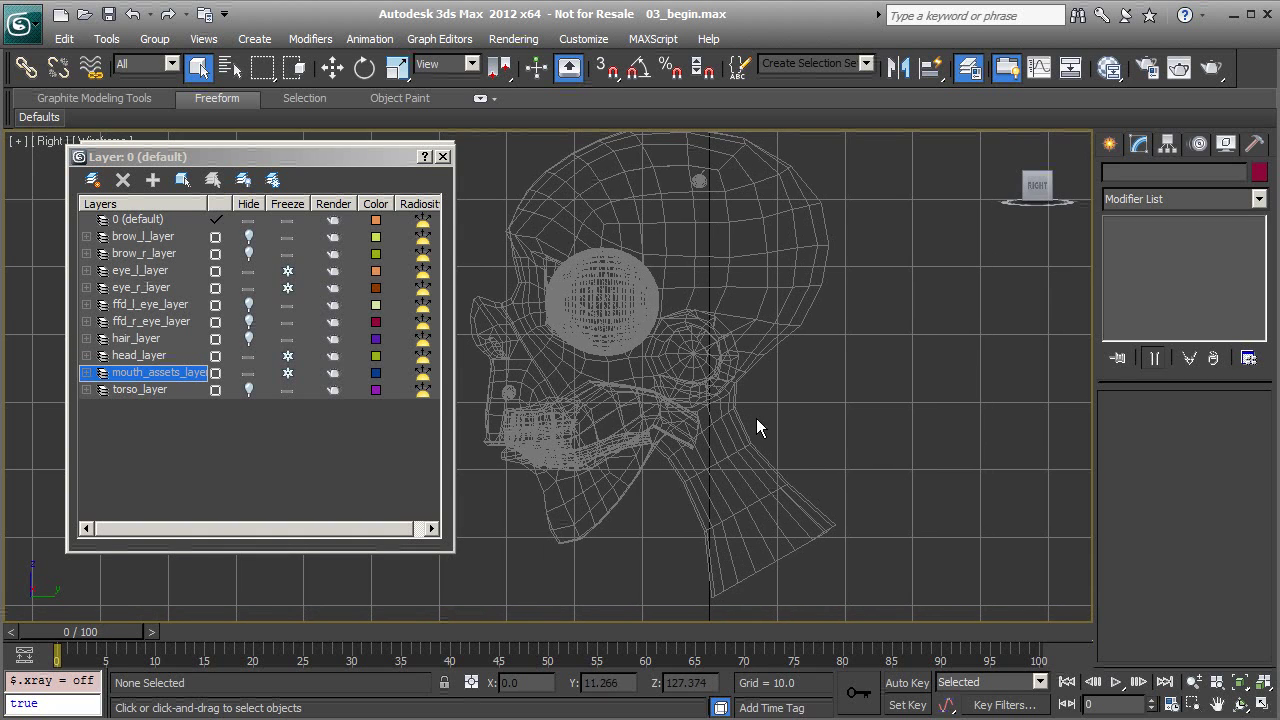
Open Bone Tools, close the layer manager and move the bone window clear of the head.
{"action": "right_click", "coordinate": [854, 381]}
{"action": "left_click", "coordinate": [913, 497]}
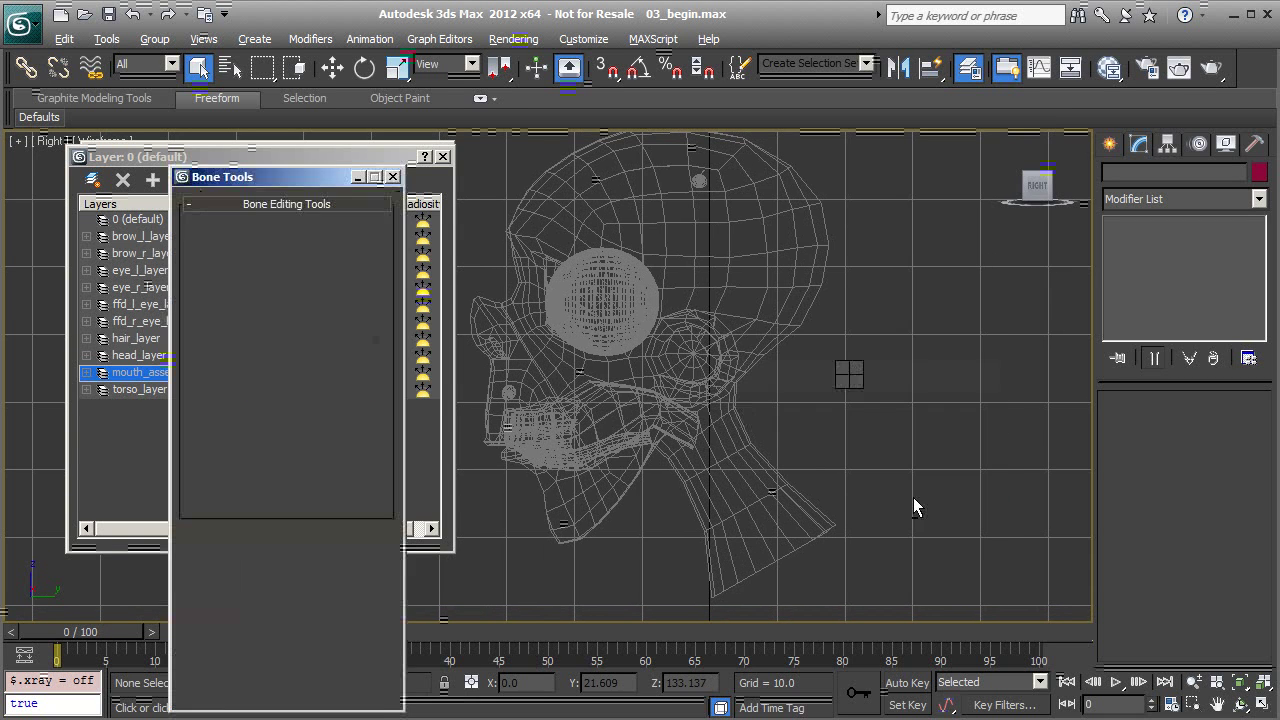
{"action": "left_click", "coordinate": [443, 156]}
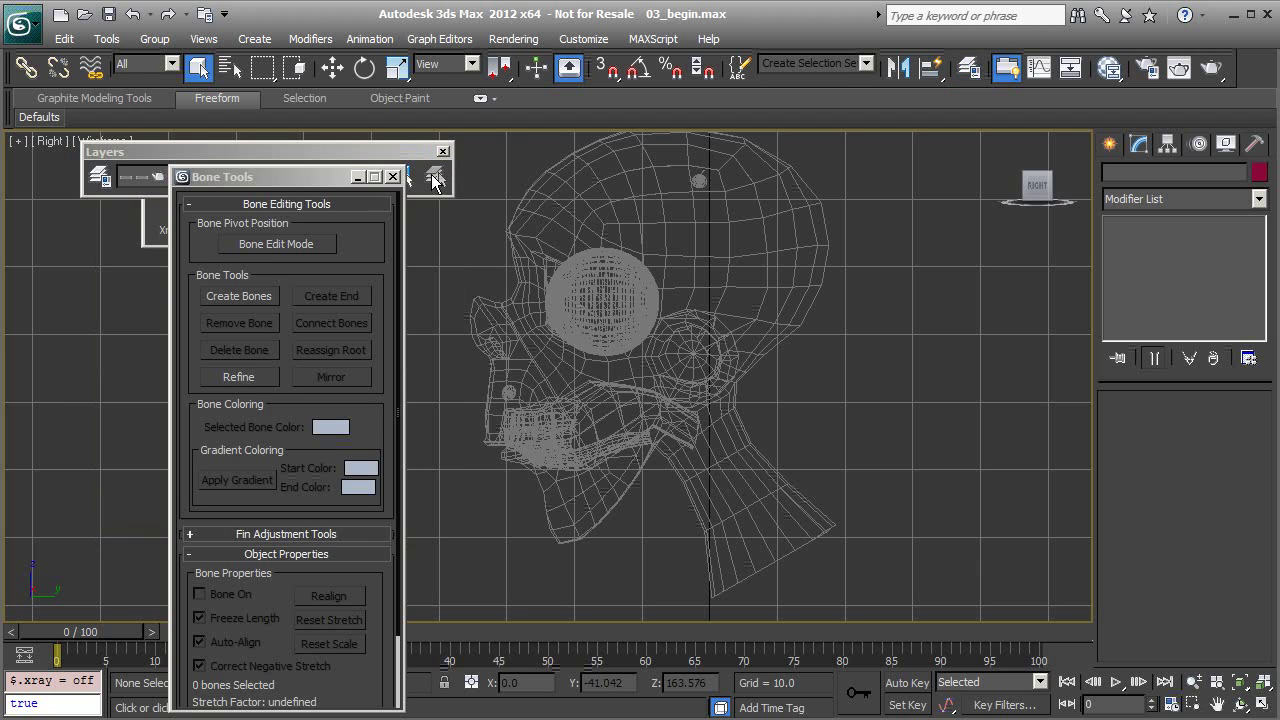
{"action": "left_click_drag", "start_coordinate": [278, 186], "coordinate": [167, 126]}
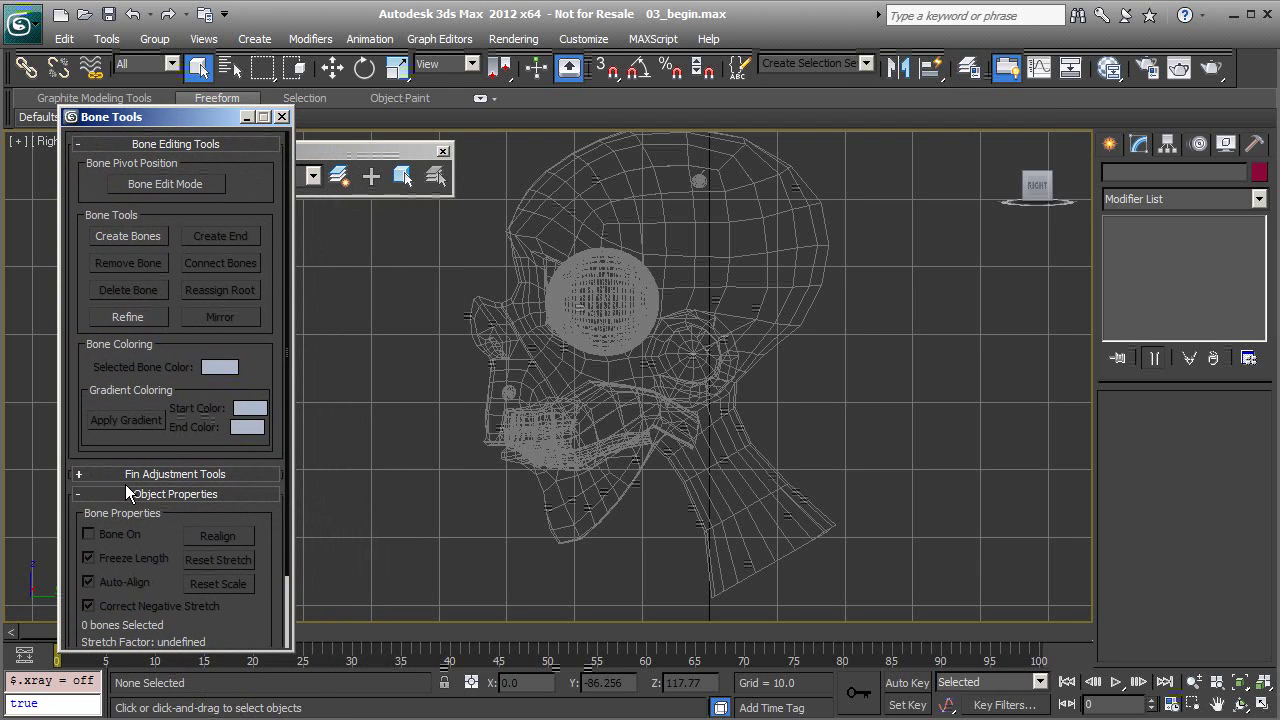
Create a bone chain from the base of the neck to the skull base and up to the top of the head.
{"action": "left_click", "coordinate": [123, 238]}
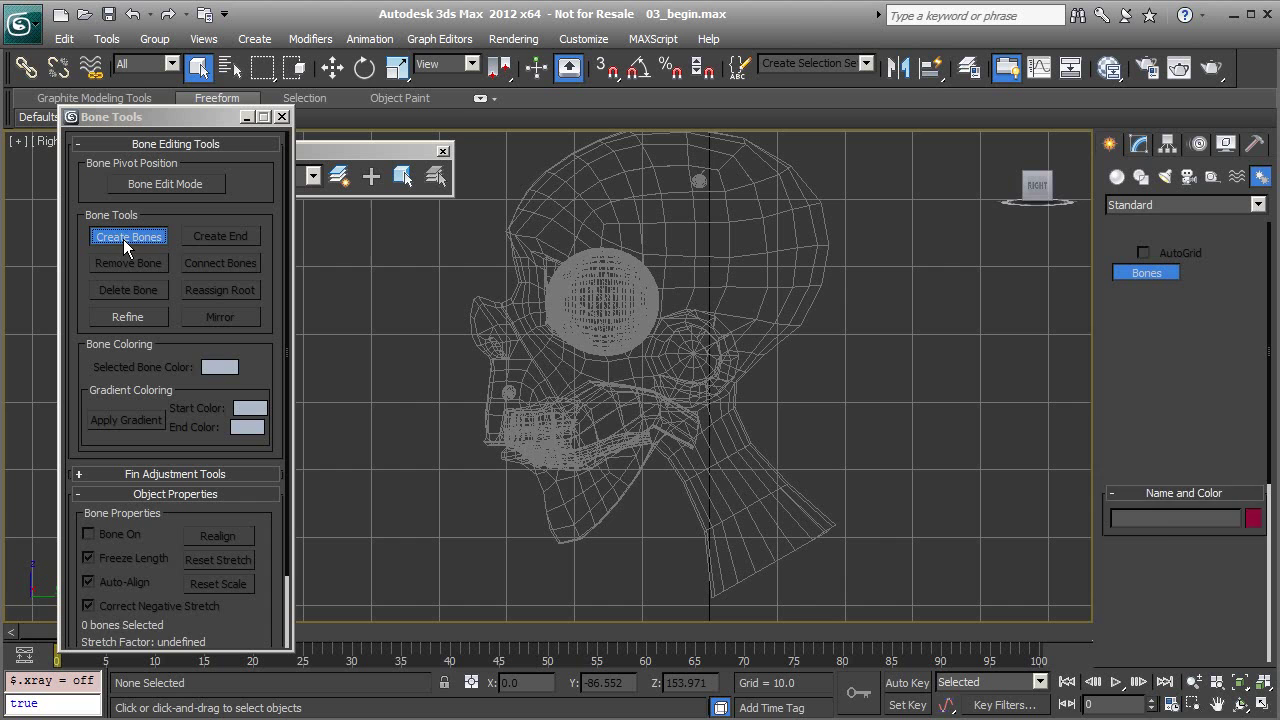
{"action": "middle_click_drag", "start_coordinate": [850, 519], "coordinate": [850, 555]}
{"action": "left_click", "coordinate": [791, 582]}
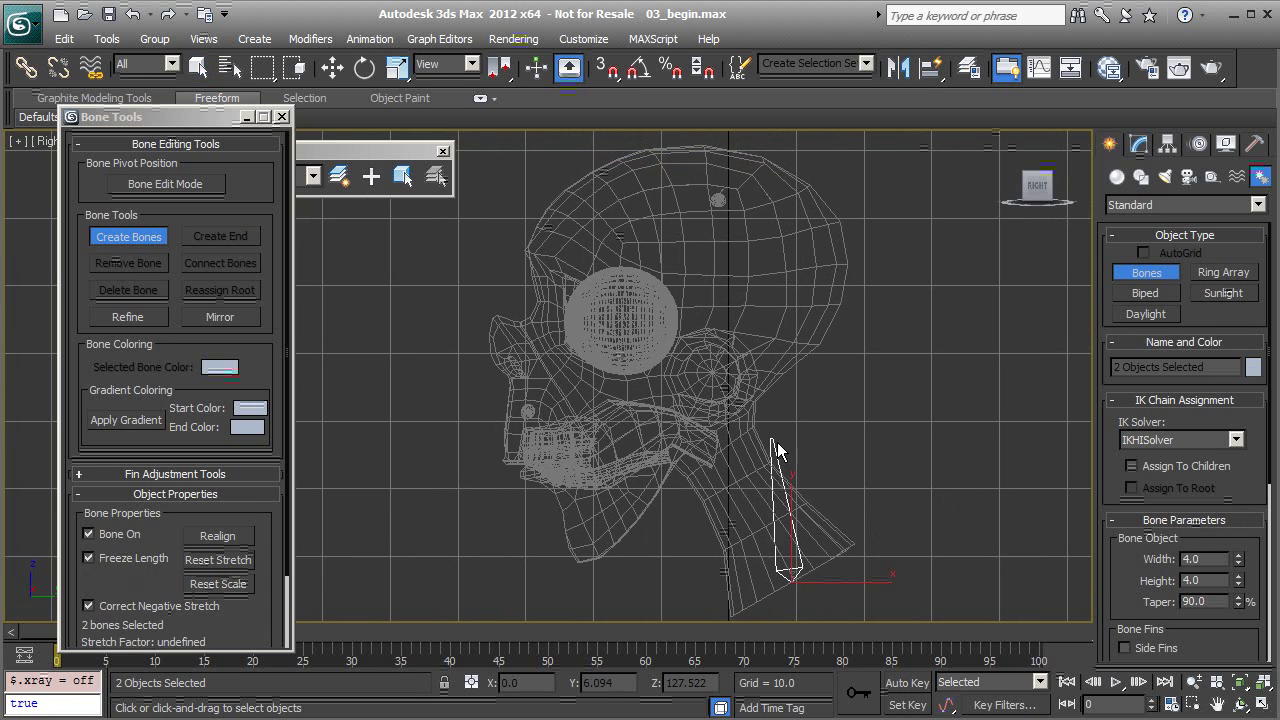
{"action": "left_click", "coordinate": [712, 430]}
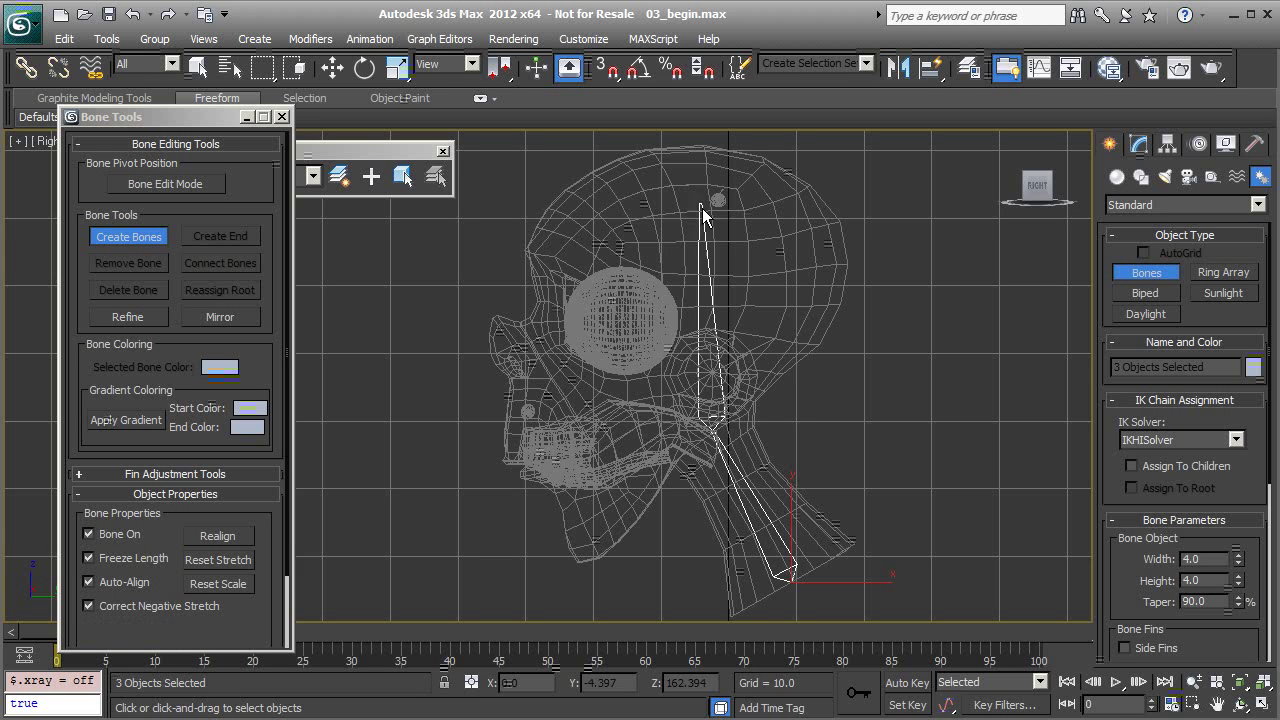
{"action": "left_click", "coordinate": [699, 142]}
{"action": "right_click", "coordinate": [699, 142]}
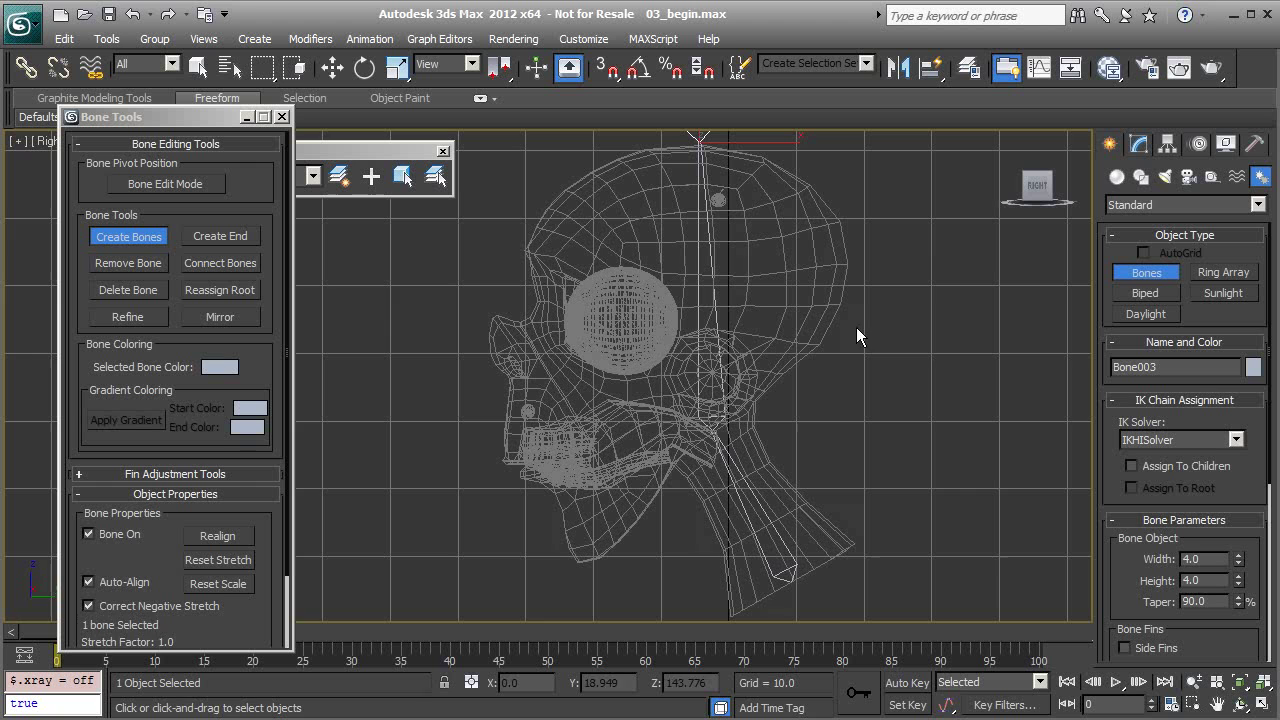
{"action": "middle_click_drag", "start_coordinate": [862, 399], "coordinate": [890, 434]}
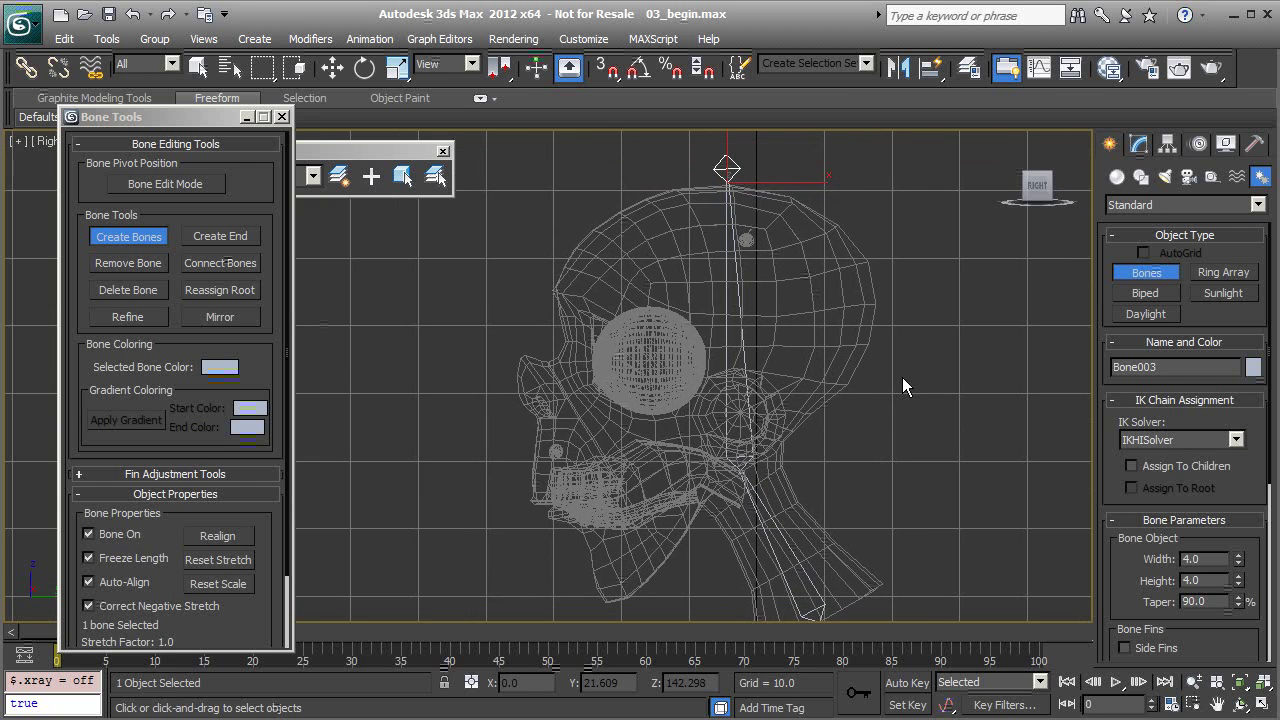
{"action": "right_click", "coordinate": [902, 377]}
Create a separate jaw bone from the jaw hinge just in front of the ear to the chin, with an end bone.
{"action": "middle_click_drag", "start_coordinate": [855, 501], "coordinate": [801, 405]}
{"action": "scroll", "coordinate": [705, 305], "scroll_direction": "up", "scroll_amount": 2}
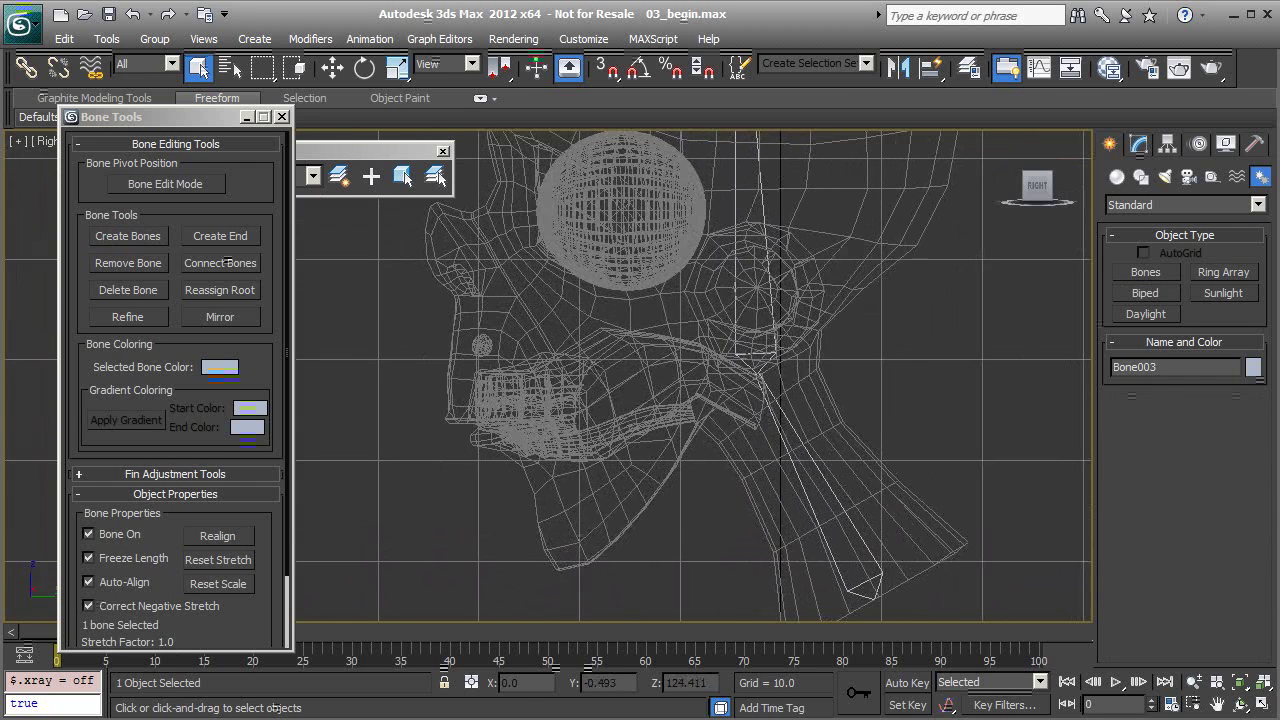
{"action": "middle_click_drag", "start_coordinate": [649, 434], "coordinate": [663, 411]}
{"action": "left_click", "coordinate": [131, 240]}
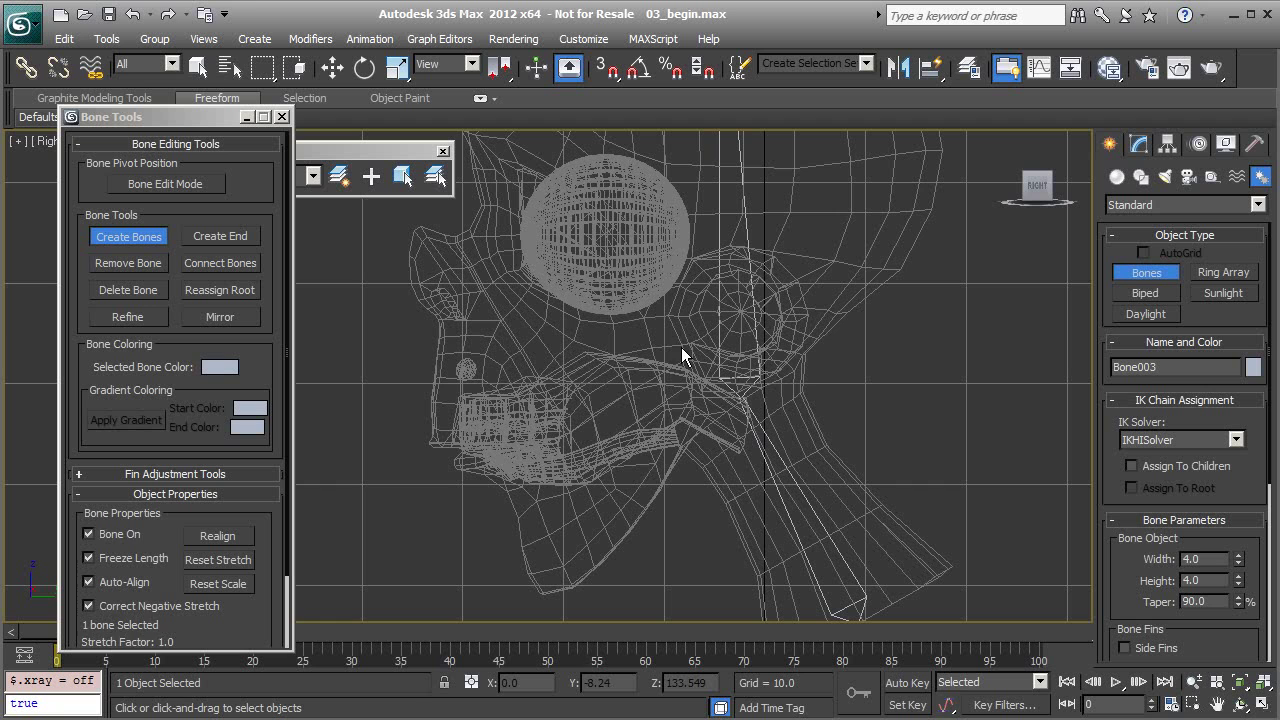
{"action": "left_click", "coordinate": [682, 344]}
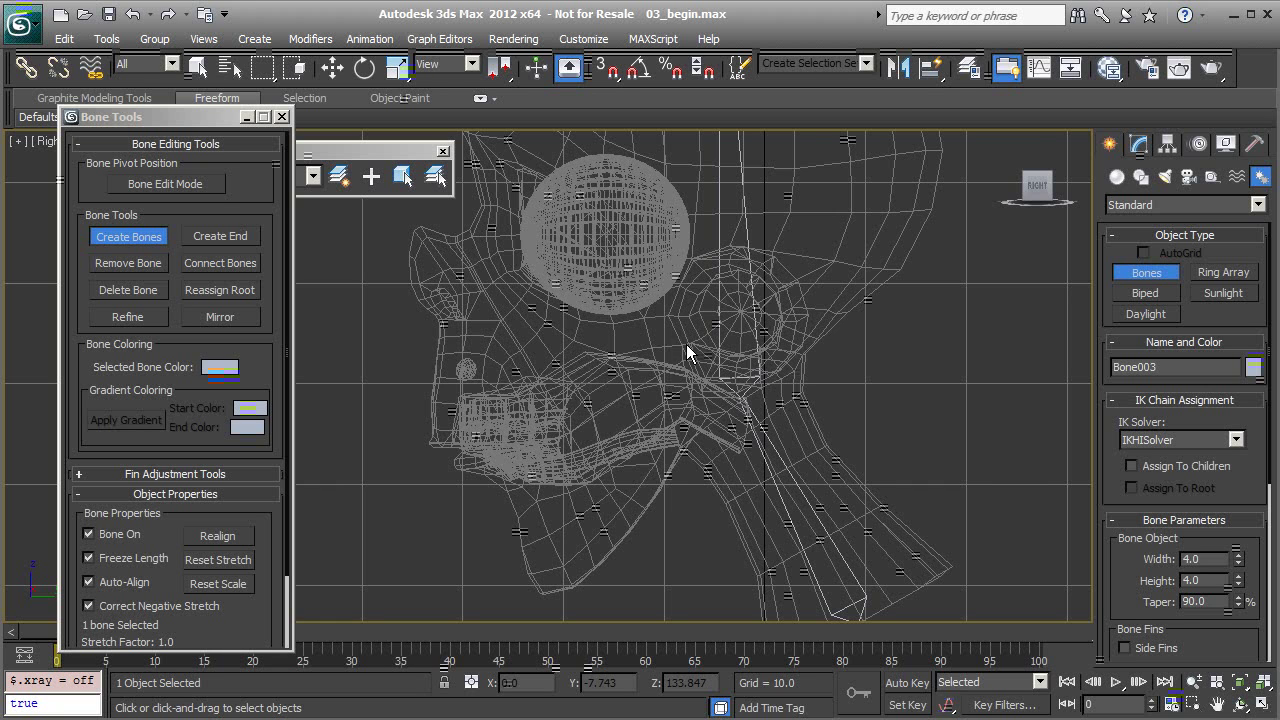
{"action": "left_click", "coordinate": [686, 354]}
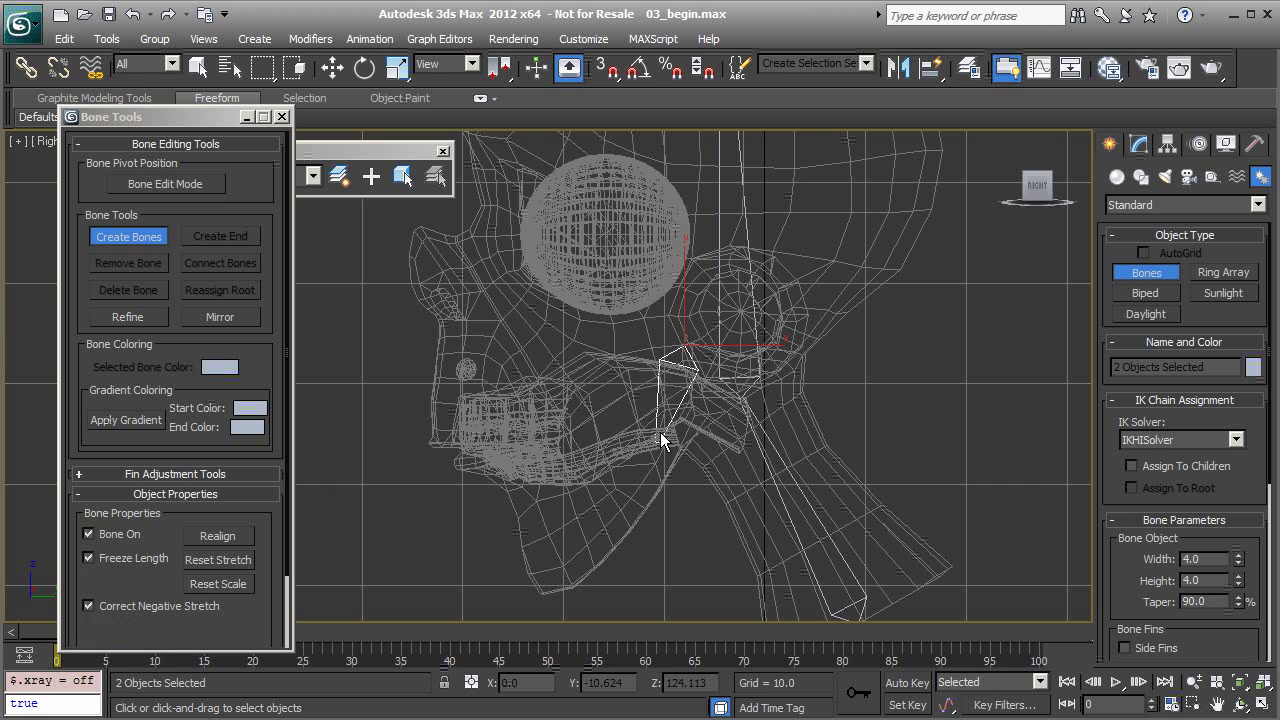
{"action": "left_click", "coordinate": [532, 582]}
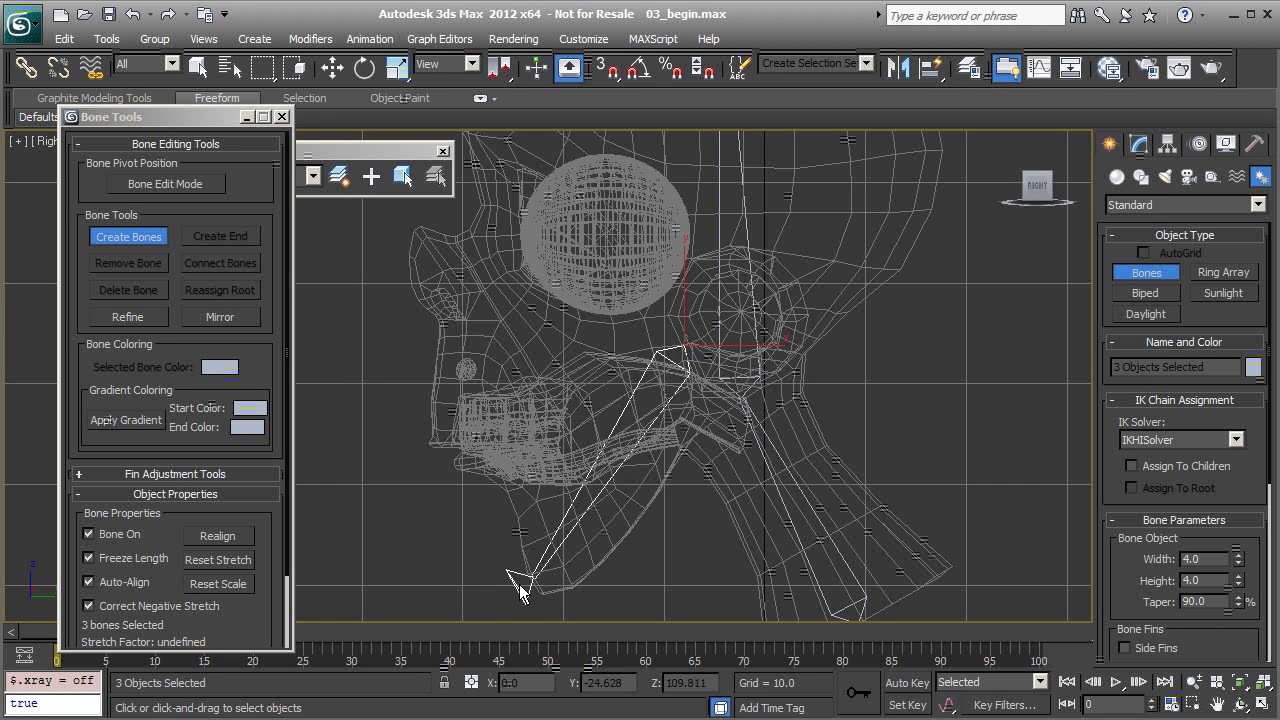
{"action": "right_click", "coordinate": [489, 610]}
{"action": "right_click", "coordinate": [455, 513]}
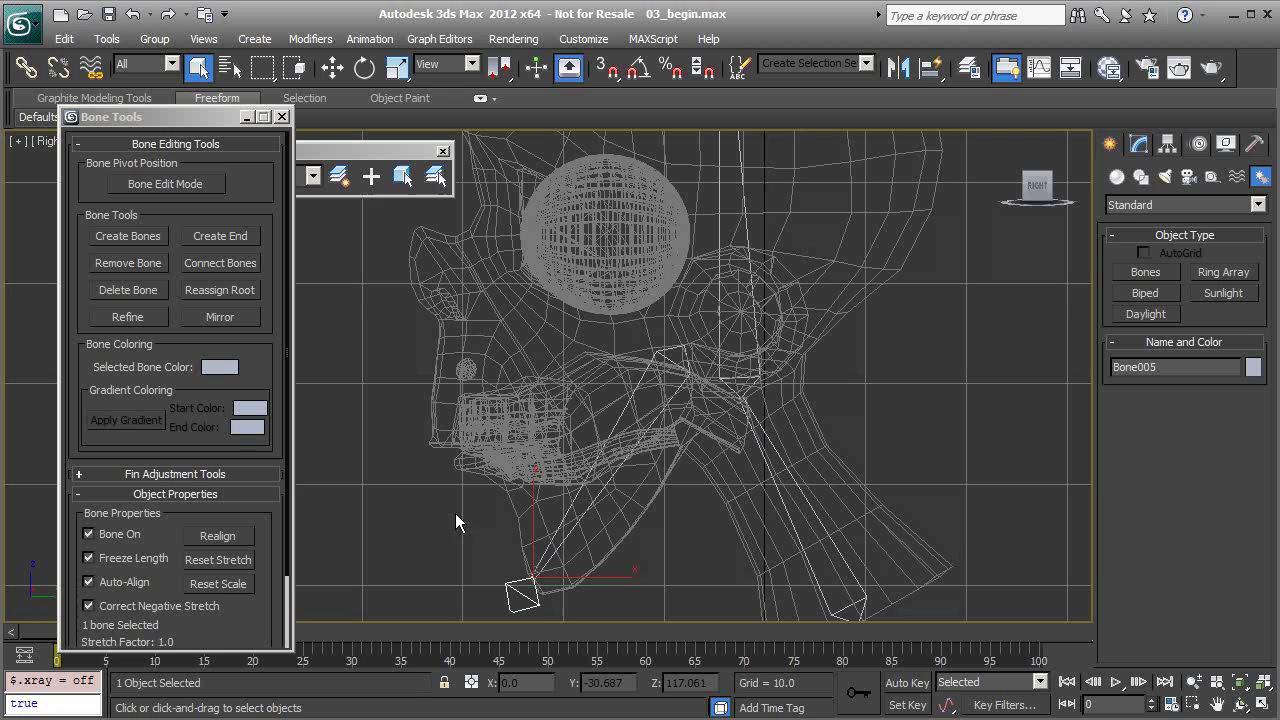
Link the jaw bone to the head bone as its parent.
{"action": "middle_click_drag", "start_coordinate": [680, 432], "coordinate": [621, 466]}
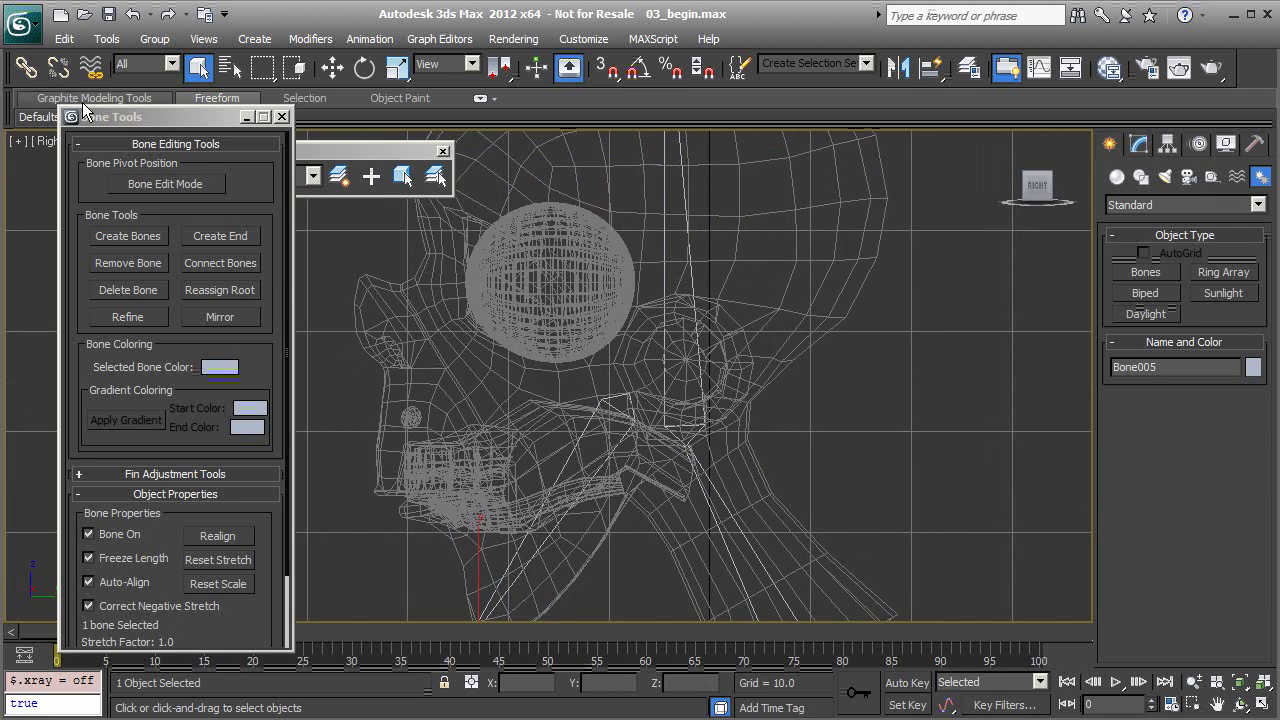
{"action": "left_click", "coordinate": [27, 70]}
{"action": "left_click_drag", "start_coordinate": [604, 402], "coordinate": [666, 295]}
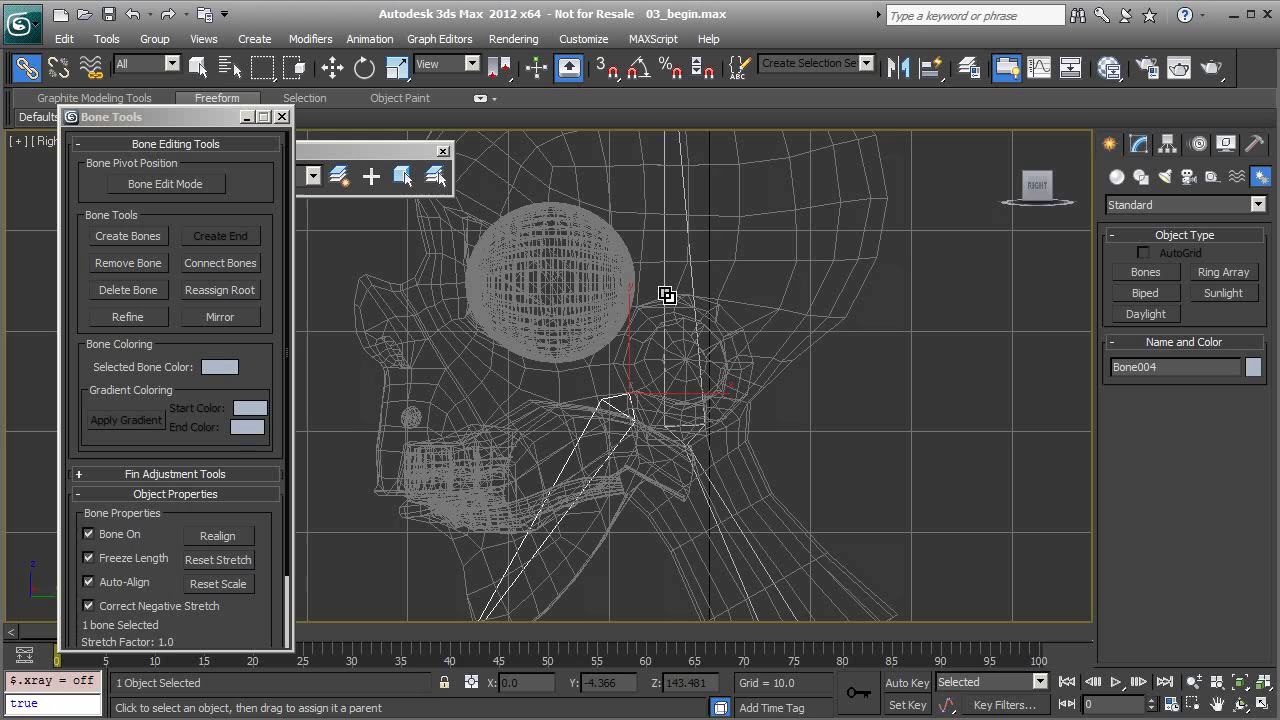
{"action": "middle_click_drag", "start_coordinate": [773, 480], "coordinate": [794, 402]}
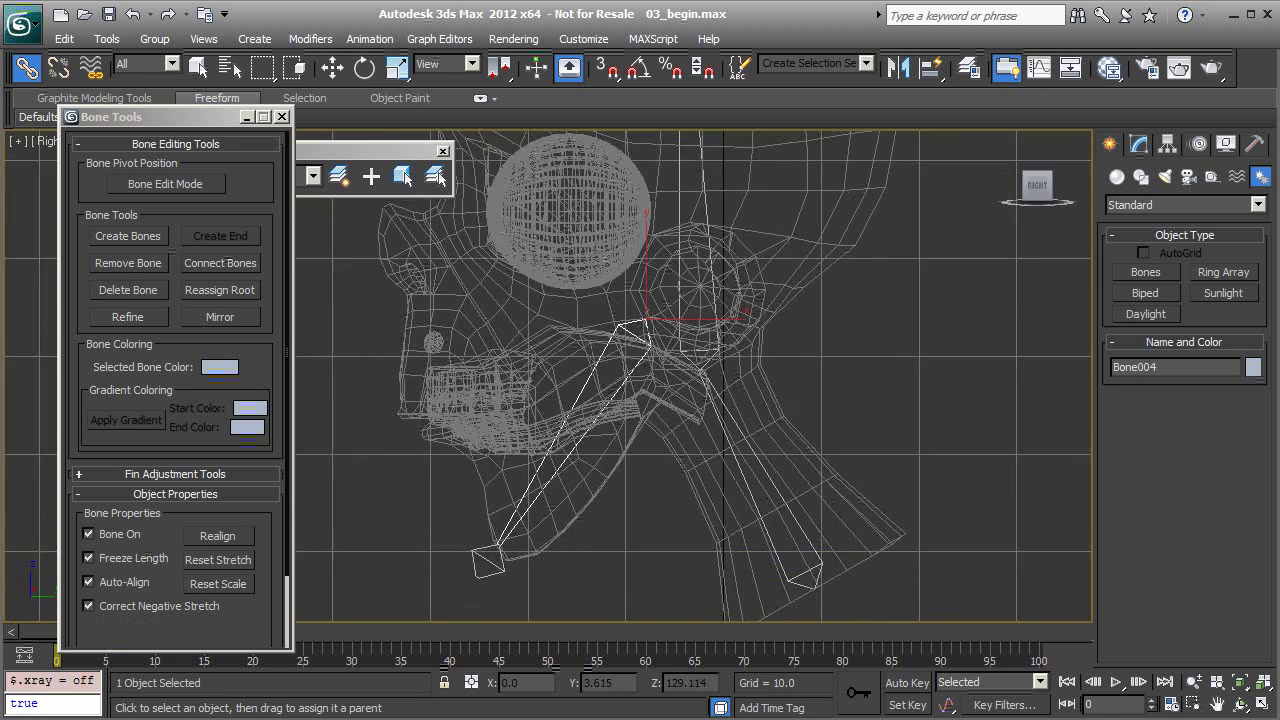
{"action": "scroll", "coordinate": [759, 399], "scroll_direction": "down", "scroll_amount": 2}
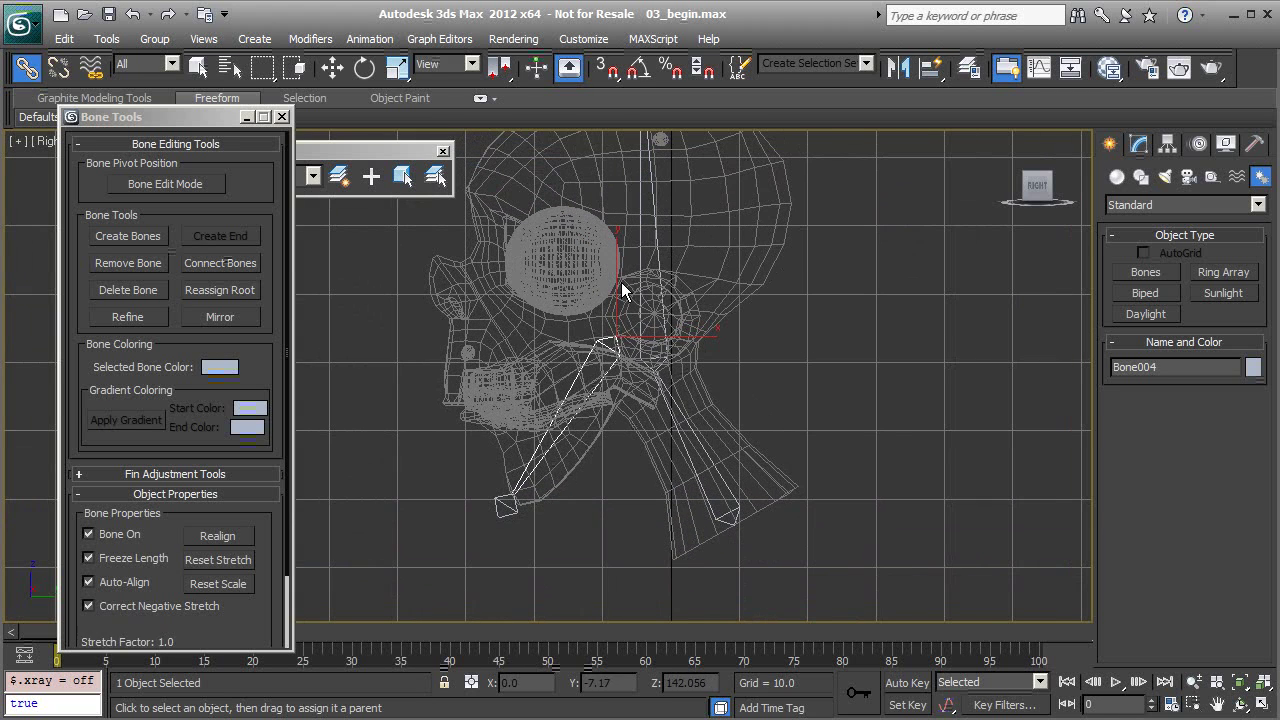
Rename the neck bone as Bn_Neck01.
{"action": "middle_click_drag", "start_coordinate": [670, 402], "coordinate": [614, 412]}
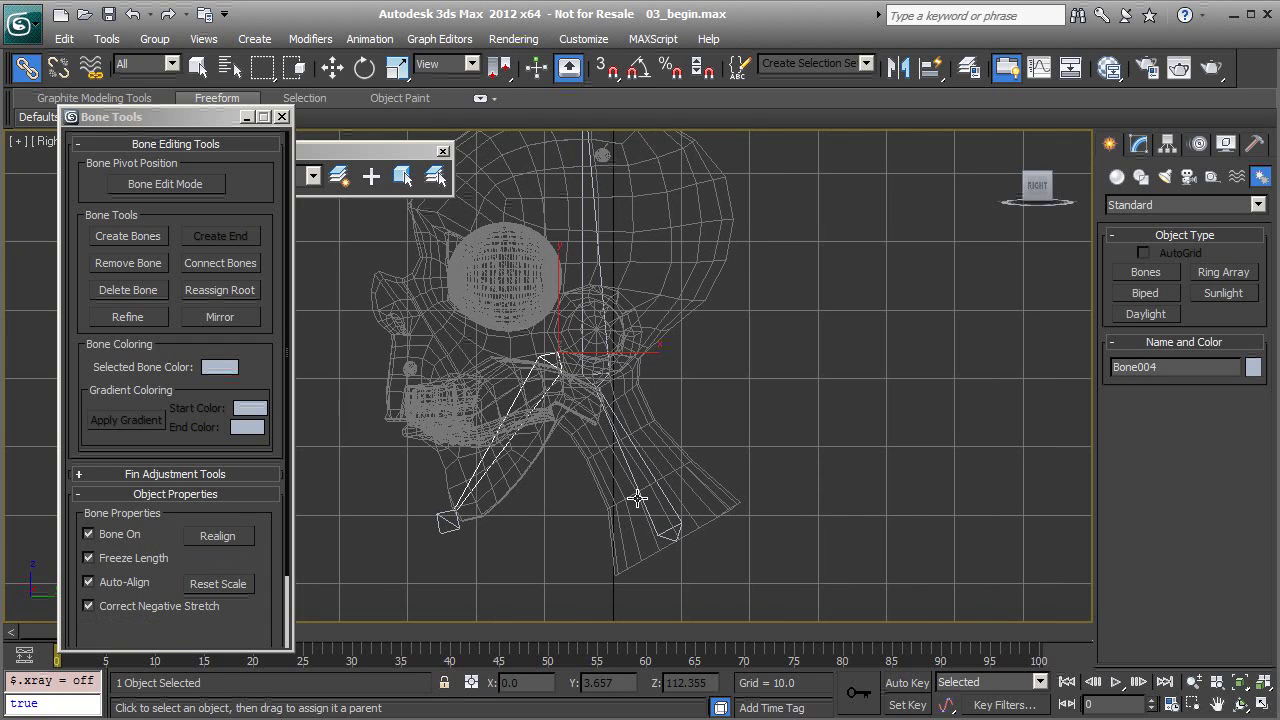
{"action": "left_click", "coordinate": [641, 493]}
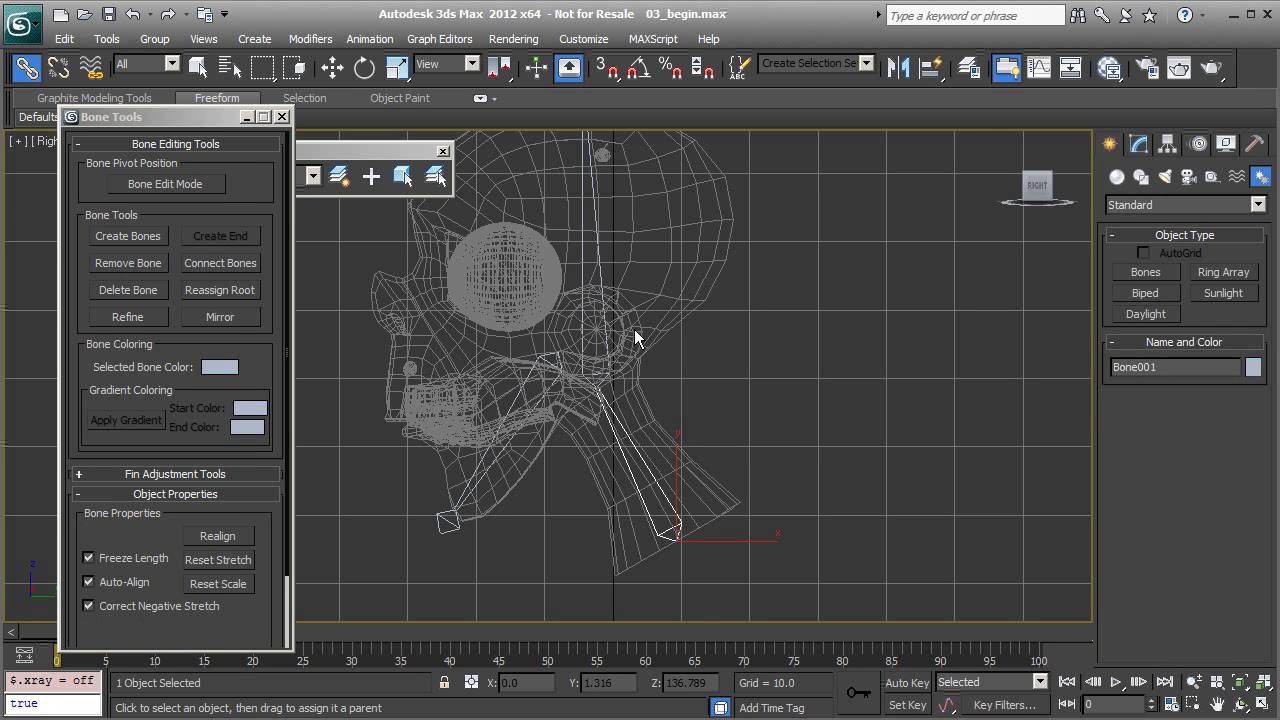
{"action": "middle_click_drag", "start_coordinate": [595, 394], "coordinate": [600, 362]}
{"action": "scroll", "coordinate": [626, 454], "scroll_direction": "up", "scroll_amount": 1}
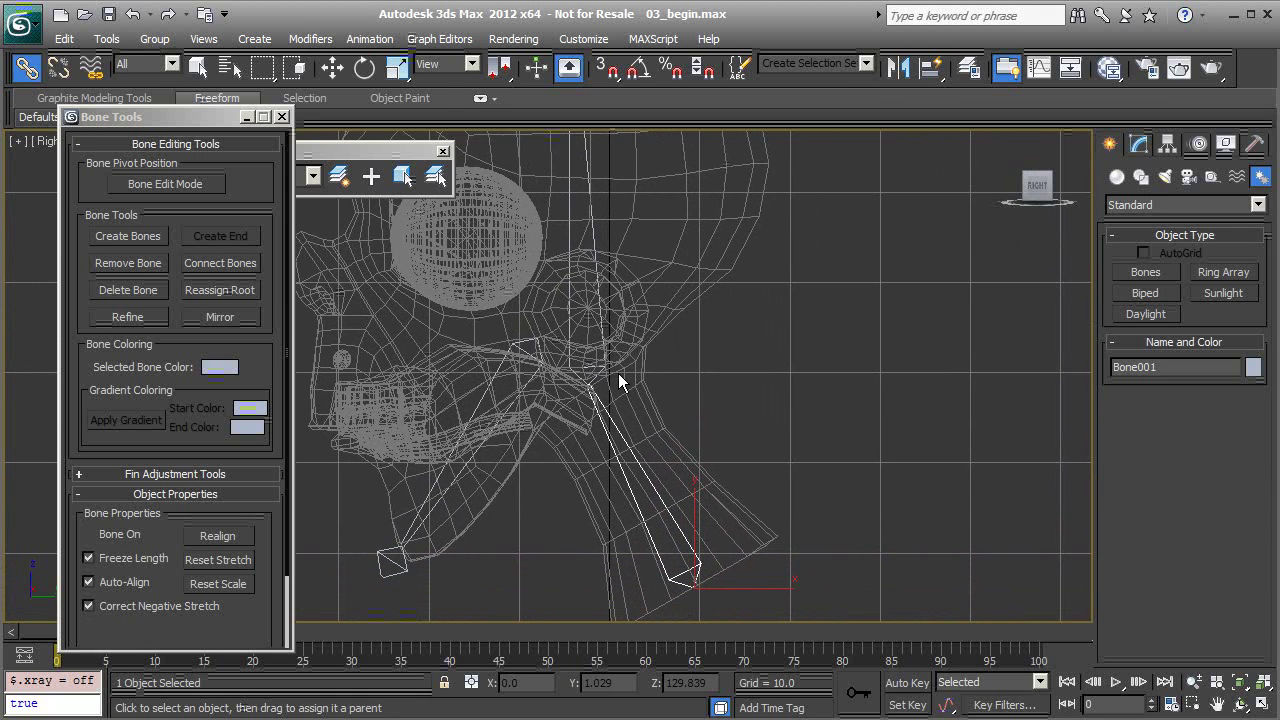
{"action": "key", "text": "q"}
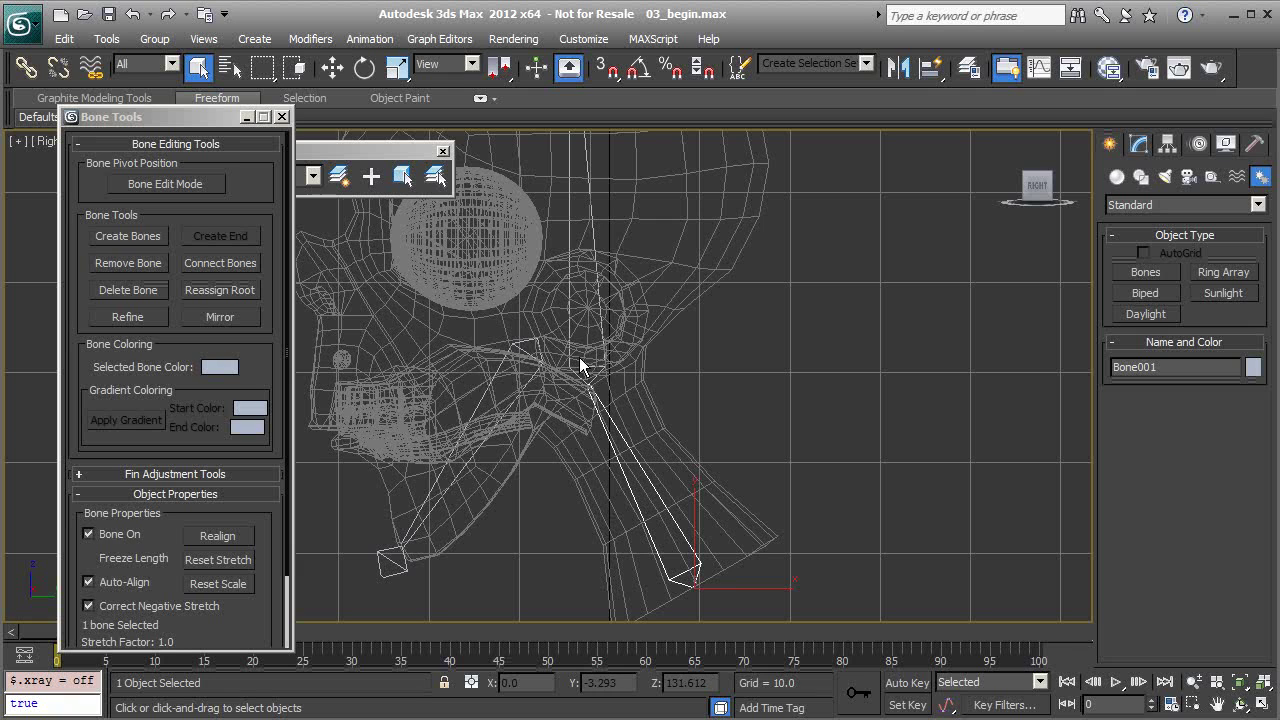
{"action": "double_click", "coordinate": [1148, 368]}
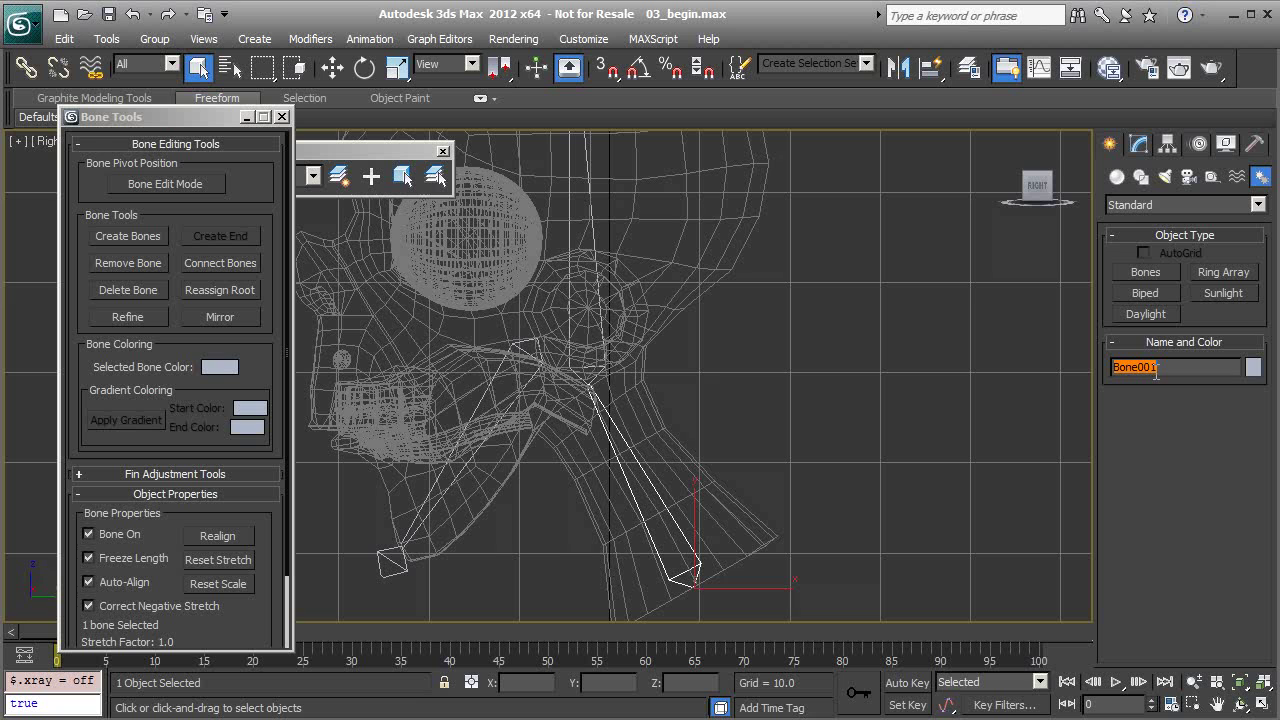
{"action": "type", "text": "Bn"}
Rename the long bone running up through the skull as Bn_Head01.
{"action": "middle_click_drag", "start_coordinate": [862, 534], "coordinate": [992, 599]}
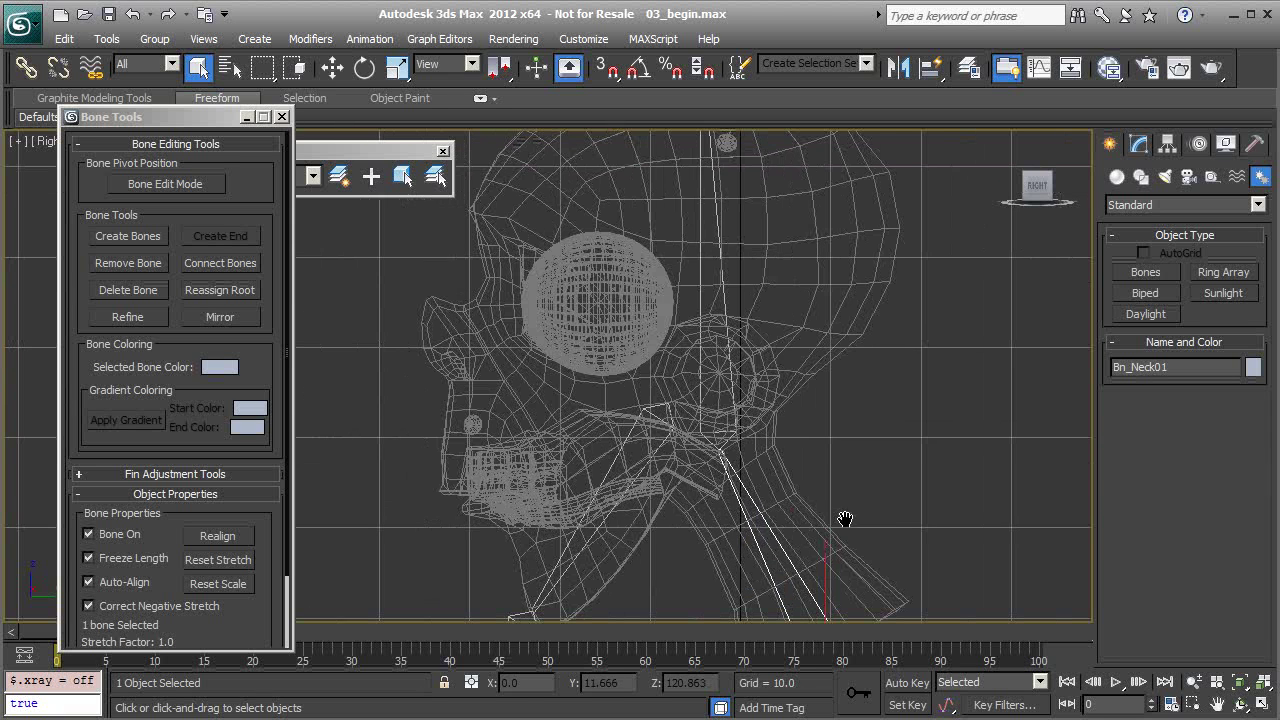
{"action": "left_click", "coordinate": [732, 347]}
{"action": "left_click", "coordinate": [1162, 368]}
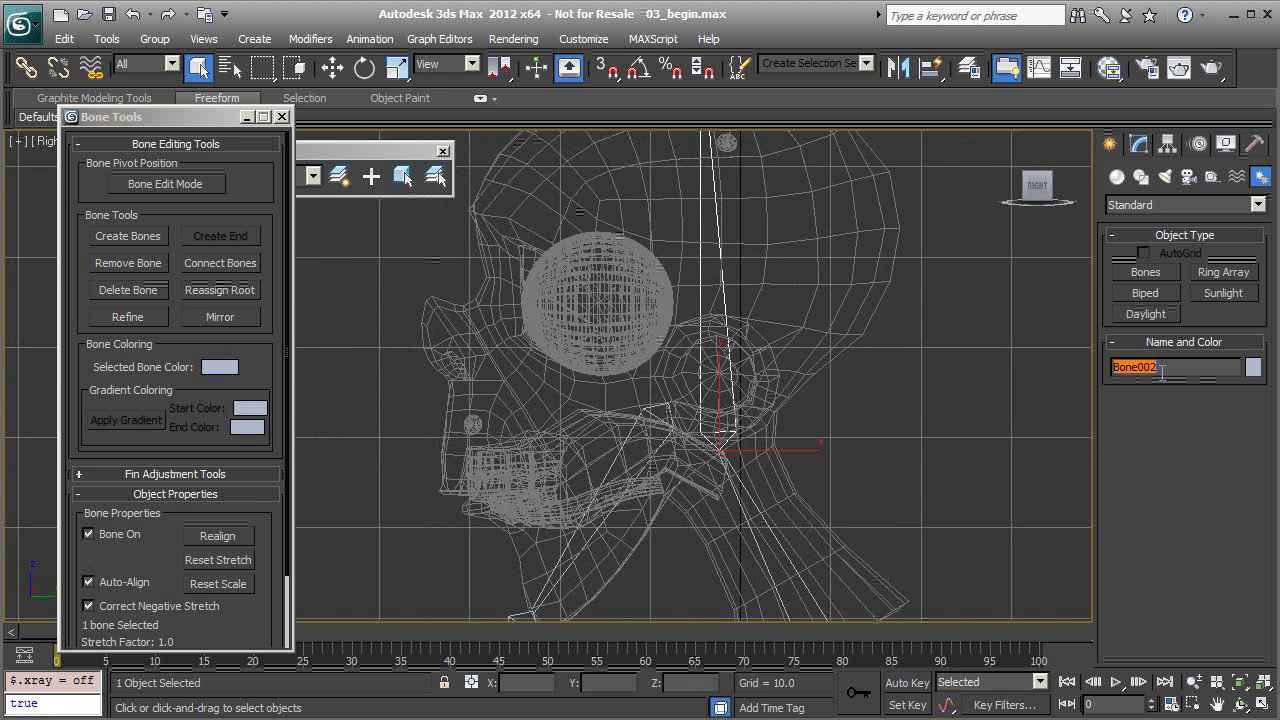
{"action": "type", "text": "Bn_Head01"}
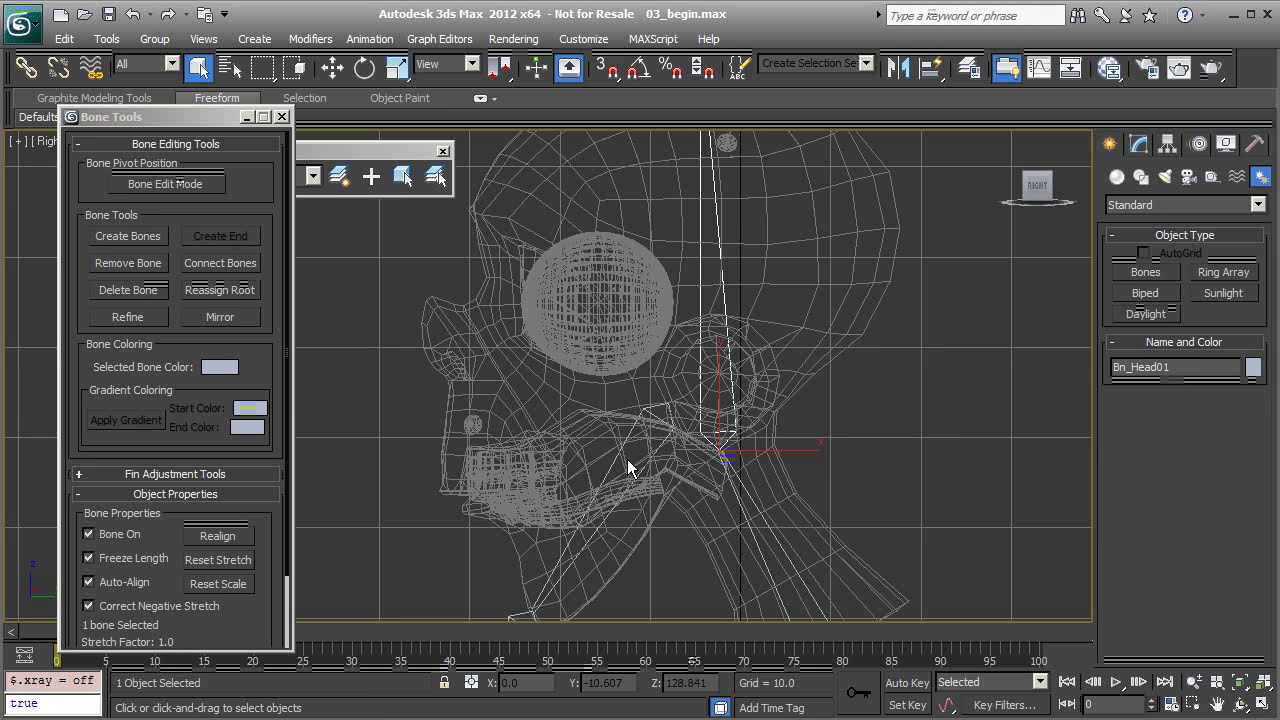
Rename the bone between the jaw hinge and the chin as Bn_Jaw01.
{"action": "left_click", "coordinate": [652, 418]}
{"action": "left_click", "coordinate": [1133, 368]}
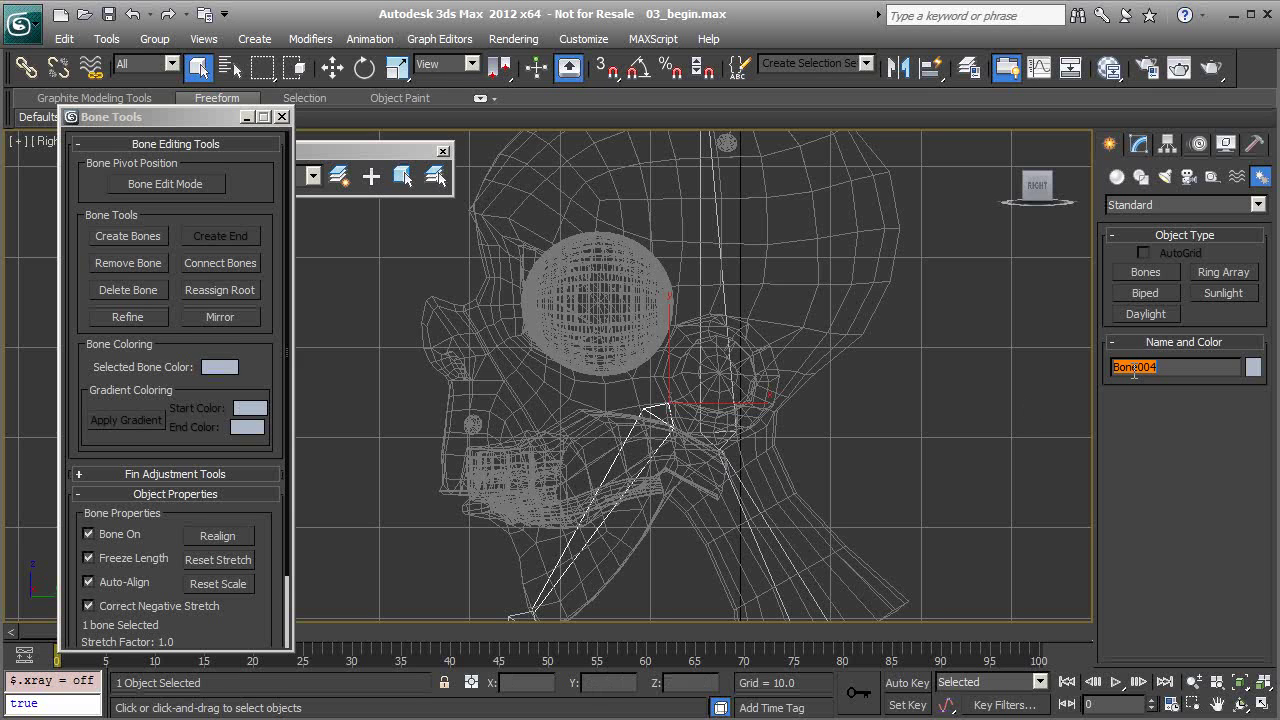
{"action": "type", "text": "Bn_Jaw01"}
Rename the small end bone above the top of the head as Be_HeadEnd01.
{"action": "middle_click_drag", "start_coordinate": [783, 326], "coordinate": [804, 528]}
{"action": "left_click", "coordinate": [722, 250]}
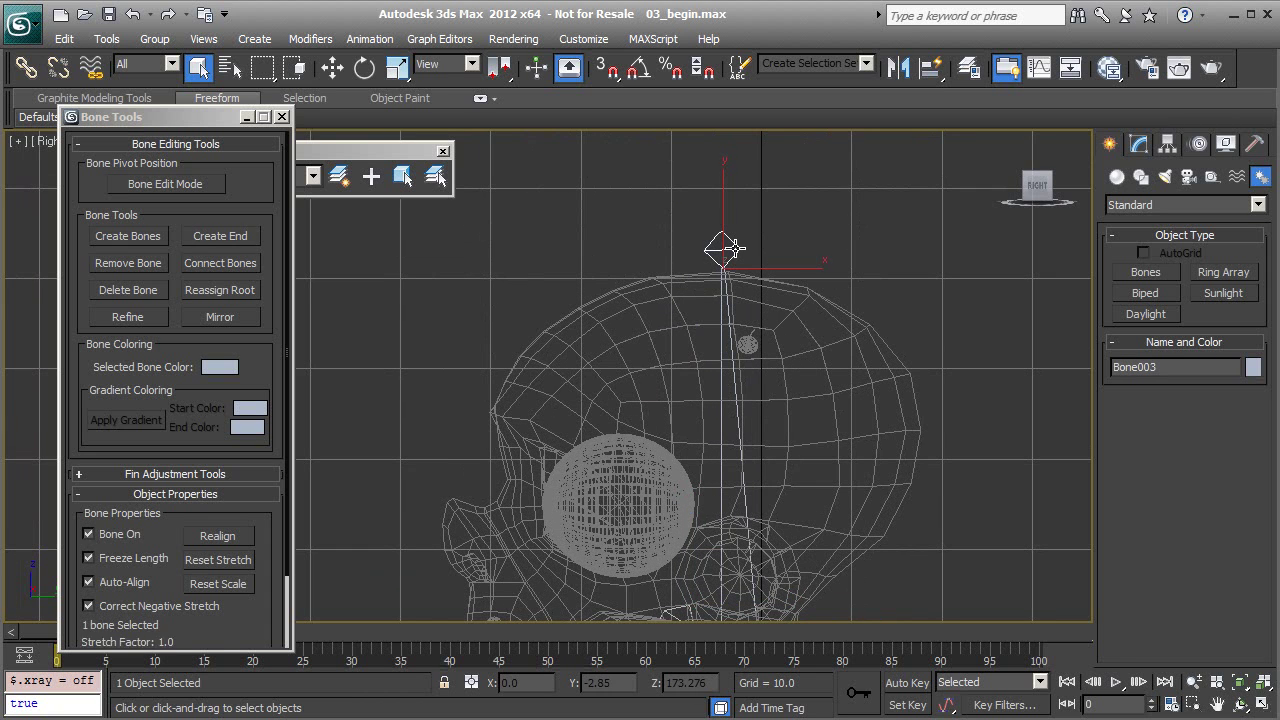
{"action": "middle_click_drag", "start_coordinate": [752, 320], "coordinate": [726, 294]}
{"action": "double_click", "coordinate": [1172, 367]}
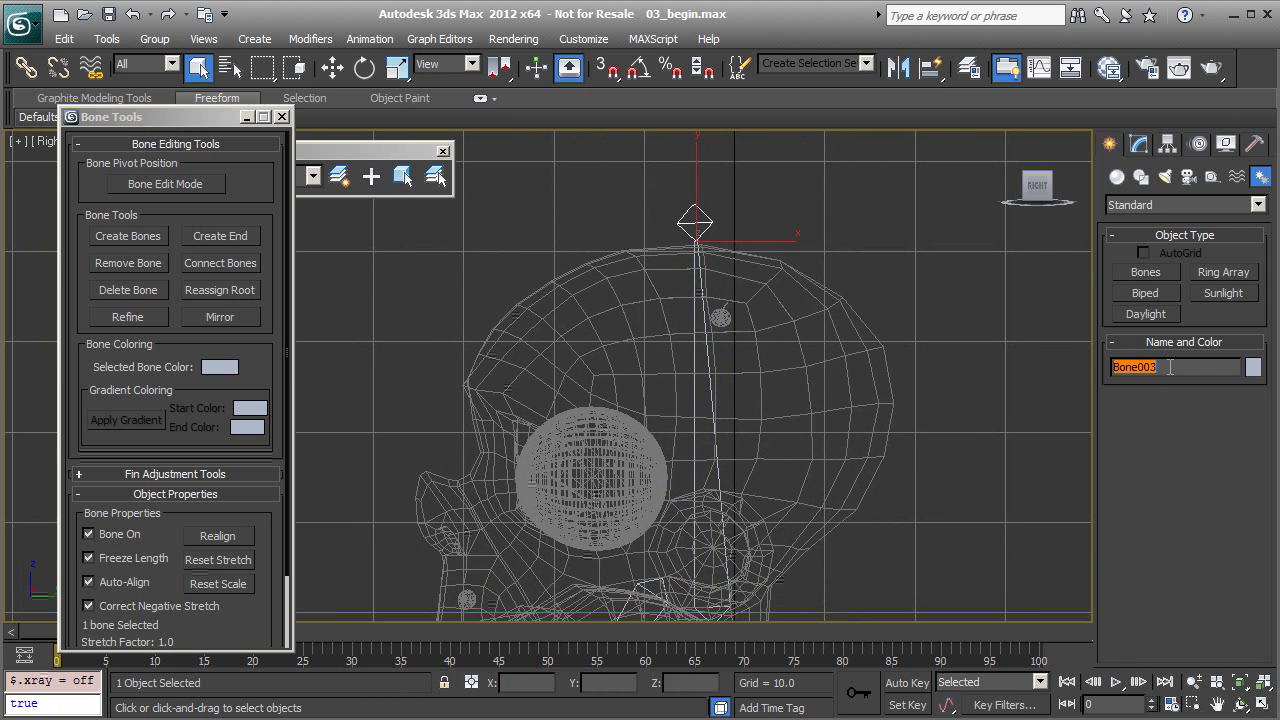
{"action": "type", "text": "Be_"}
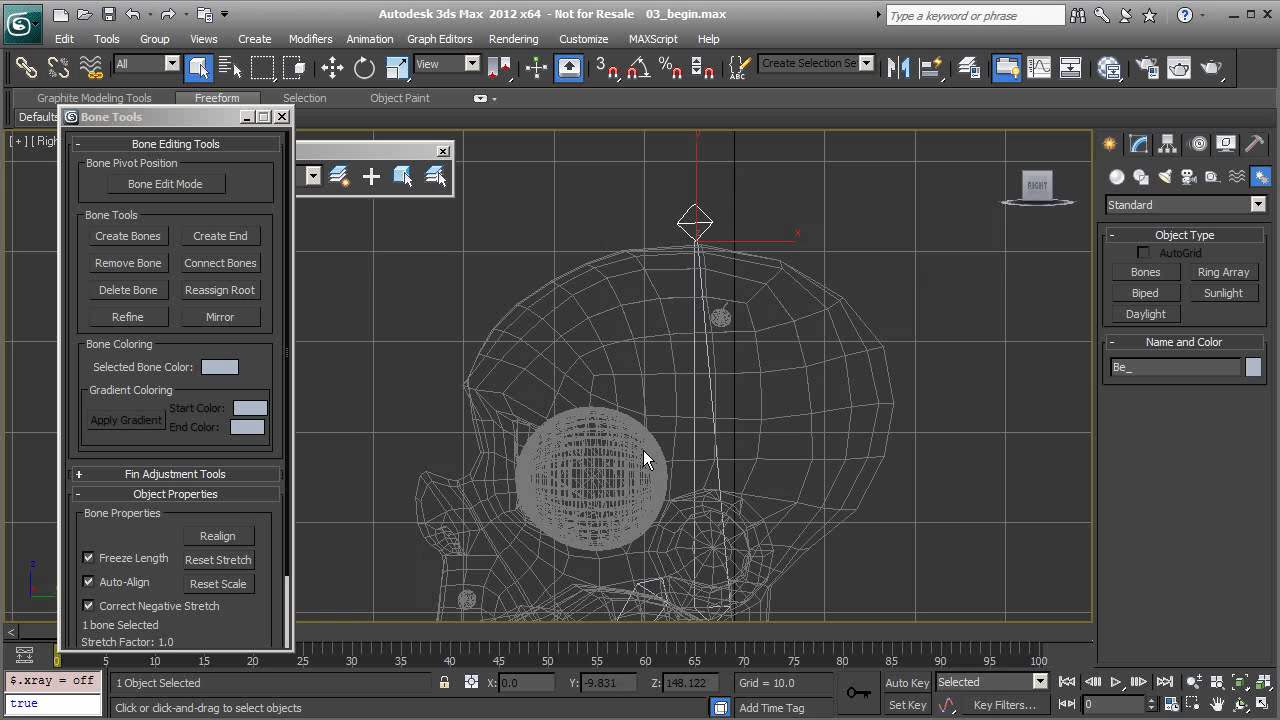
{"action": "middle_click_drag", "start_coordinate": [714, 454], "coordinate": [685, 318]}
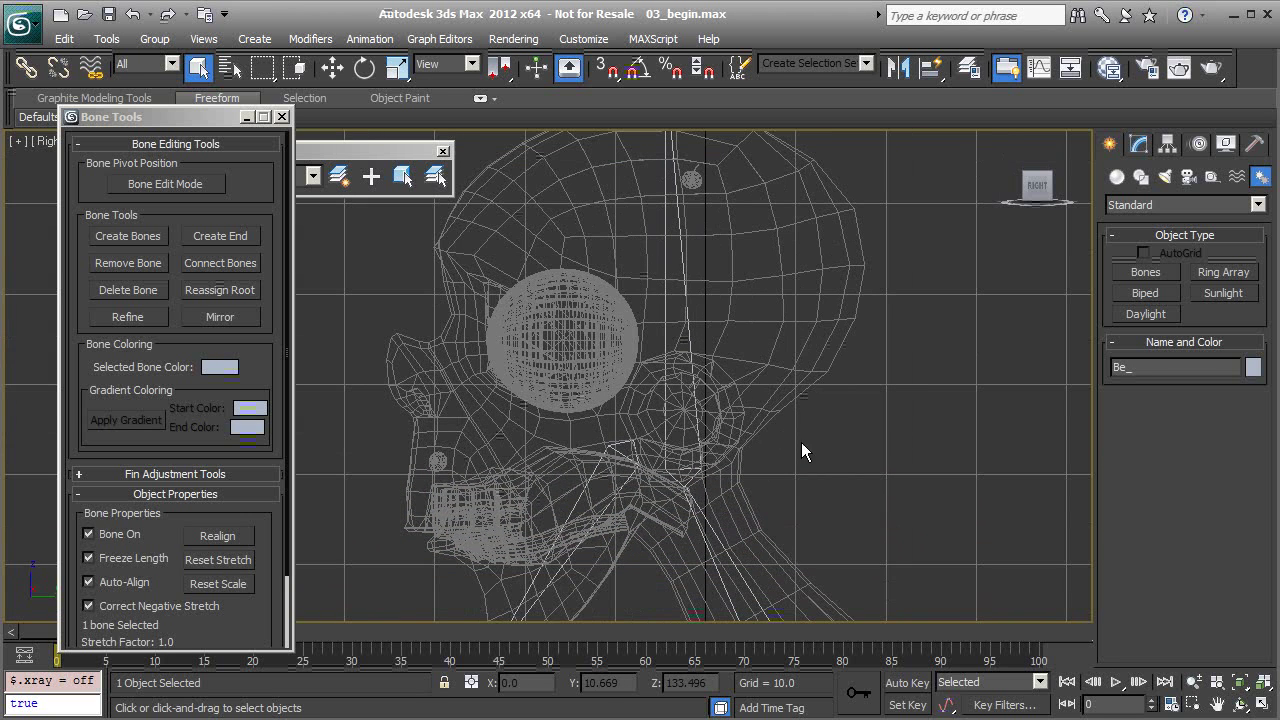
{"action": "middle_click_drag", "start_coordinate": [777, 379], "coordinate": [853, 427]}
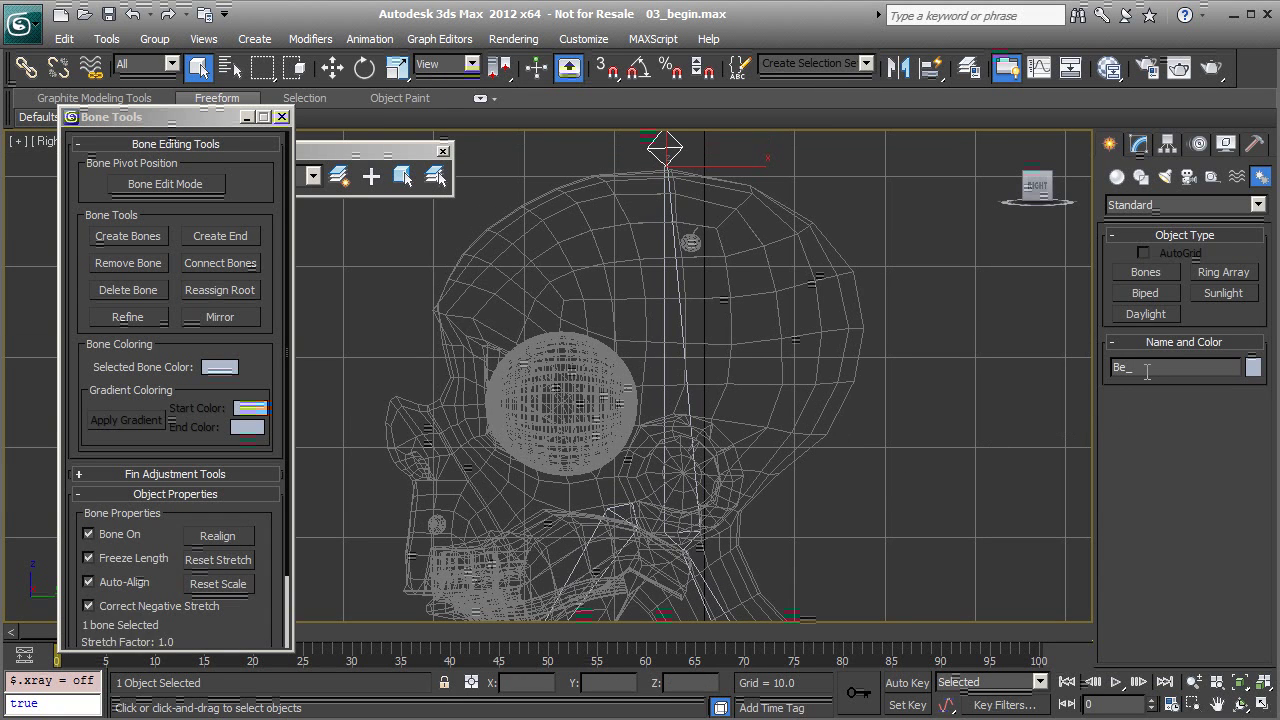
{"action": "type", "text": "HeadEnd01"}
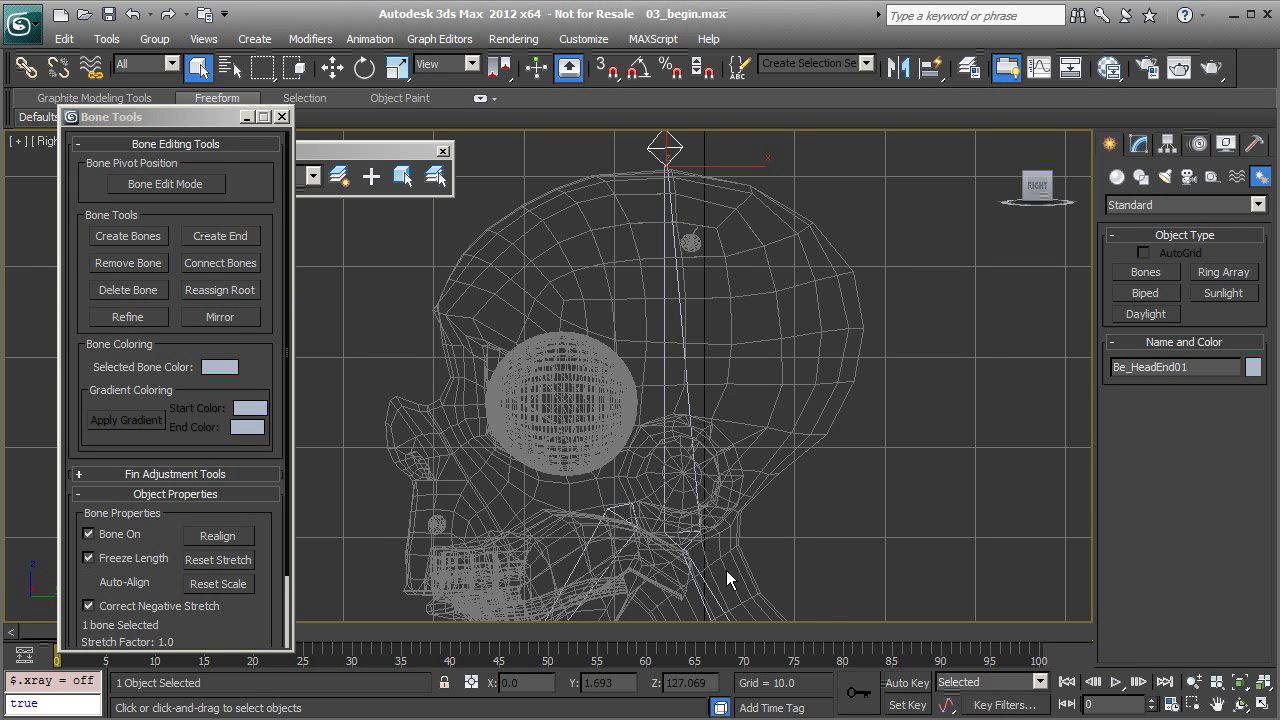
Rename the small end bone at the chin as Be_JawEnd01.
{"action": "middle_click_drag", "start_coordinate": [716, 558], "coordinate": [796, 322]}
{"action": "left_click", "coordinate": [566, 486]}
{"action": "double_click", "coordinate": [1110, 367]}
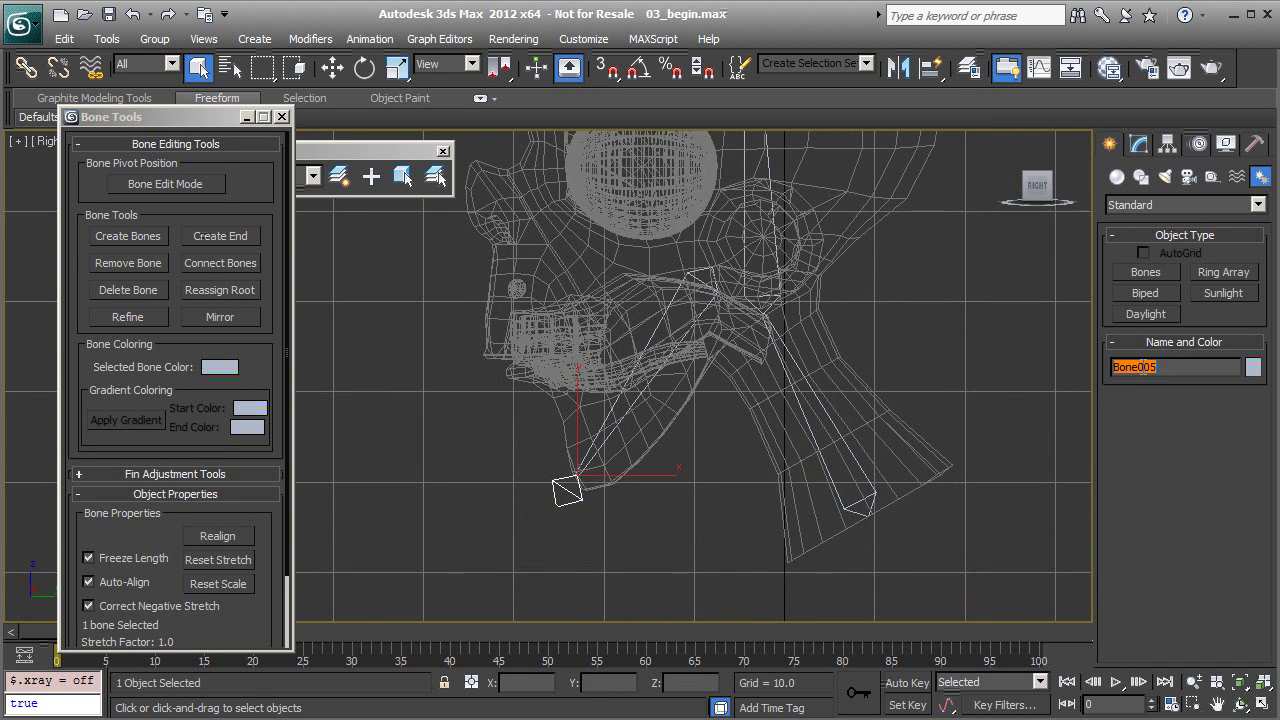
{"action": "type", "text": "Be_JawEnd01"}
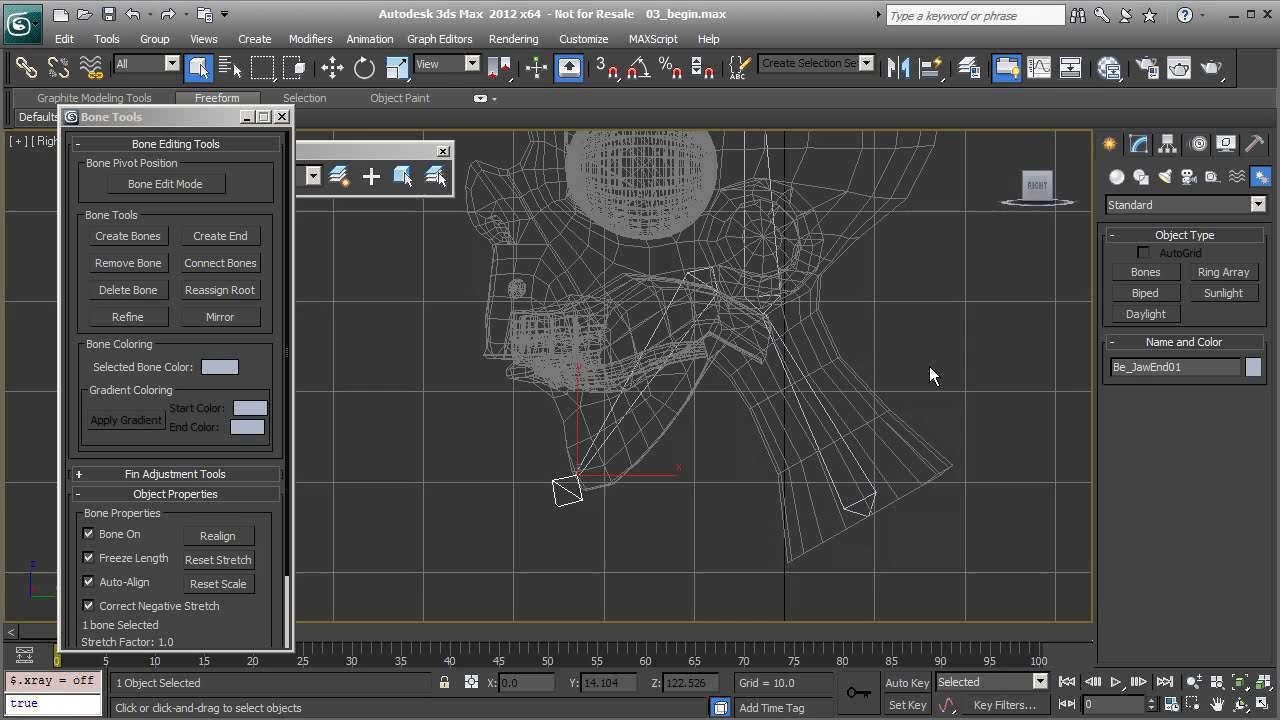
With the neck bone selected, close Bone Tools and open the layer manager.
{"action": "middle_click_drag", "start_coordinate": [792, 339], "coordinate": [760, 450]}
{"action": "scroll", "coordinate": [760, 380], "scroll_direction": "down", "scroll_amount": 2}
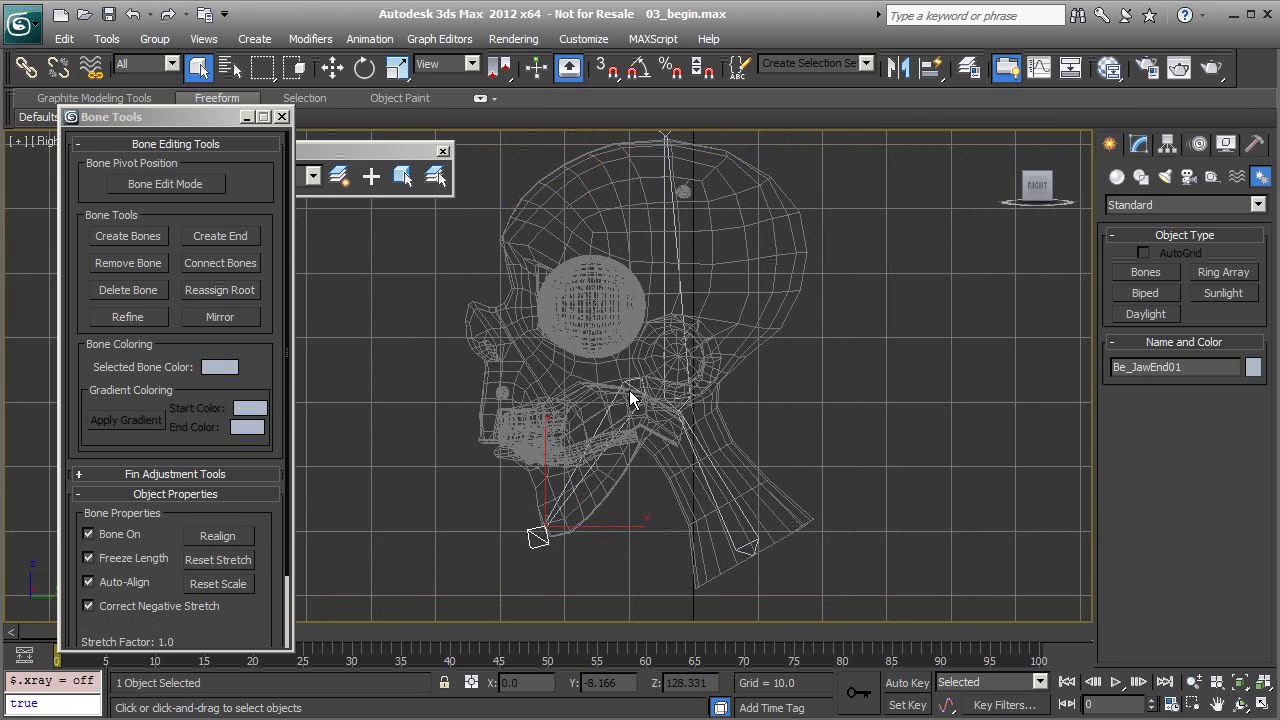
{"action": "left_click", "coordinate": [561, 322]}
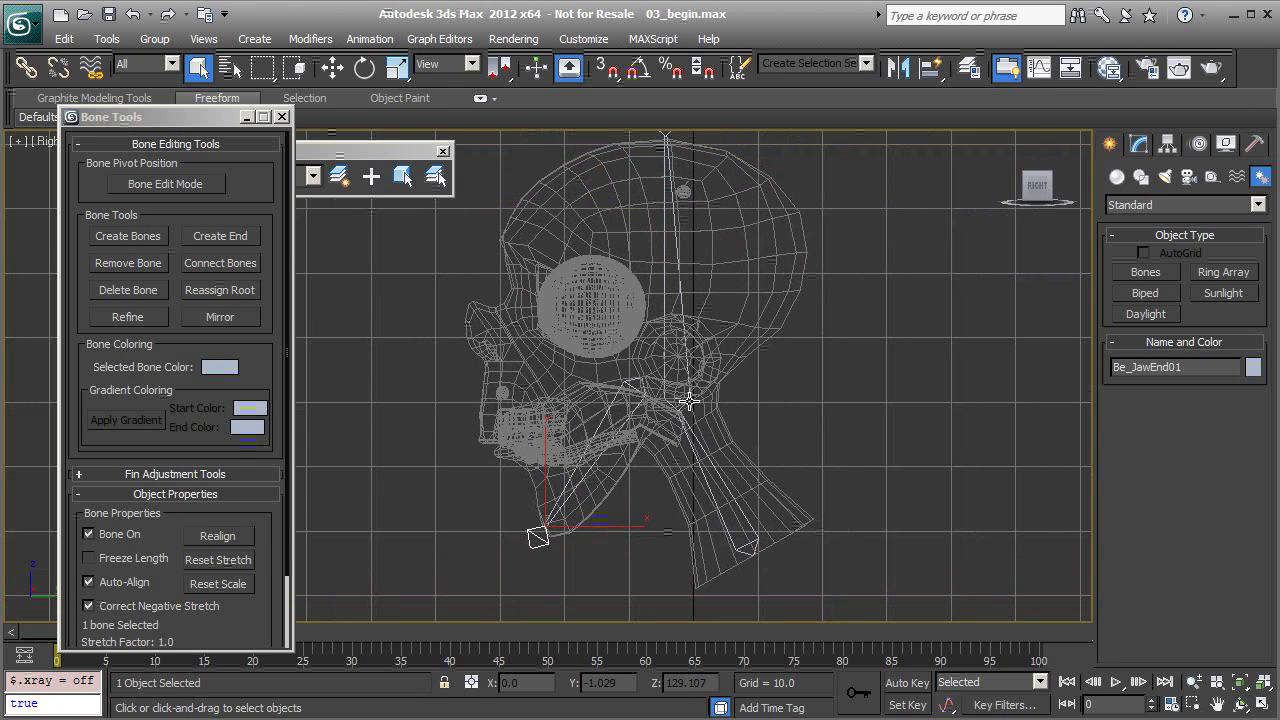
{"action": "left_click", "coordinate": [705, 428]}
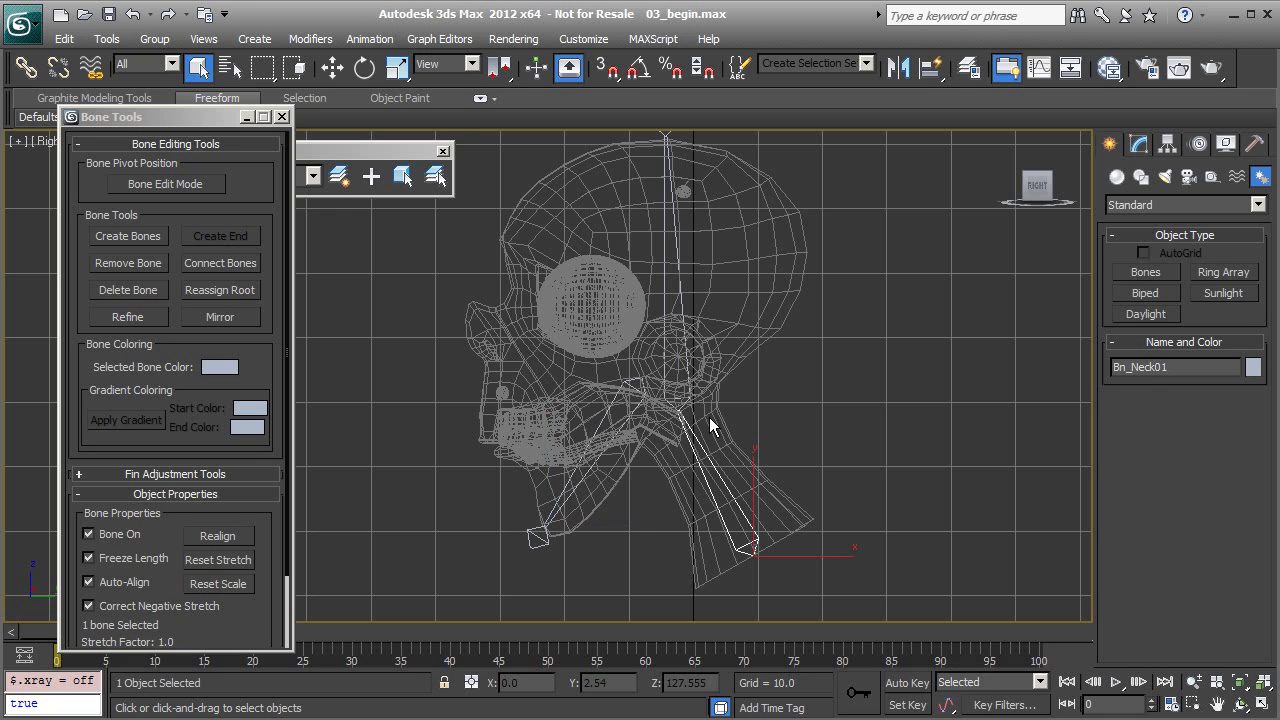
{"action": "left_click", "coordinate": [363, 155]}
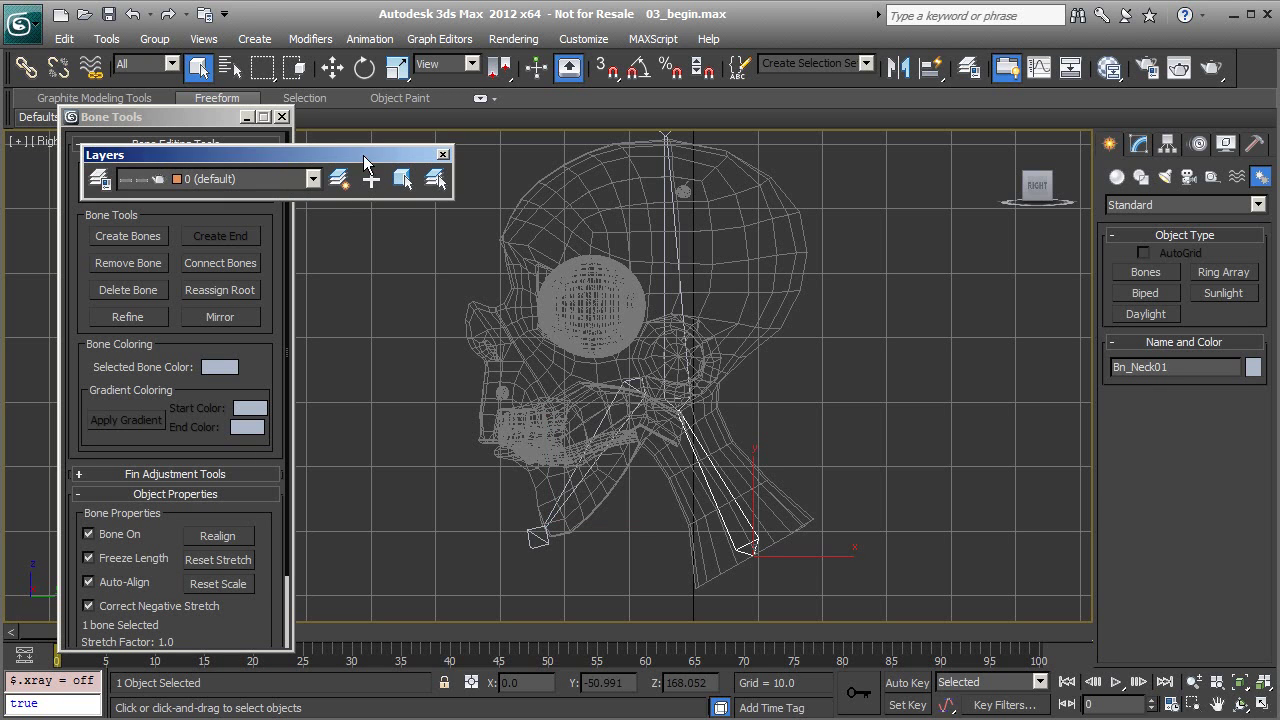
{"action": "left_click_drag", "start_coordinate": [280, 152], "coordinate": [246, 202]}
{"action": "left_click", "coordinate": [281, 118]}
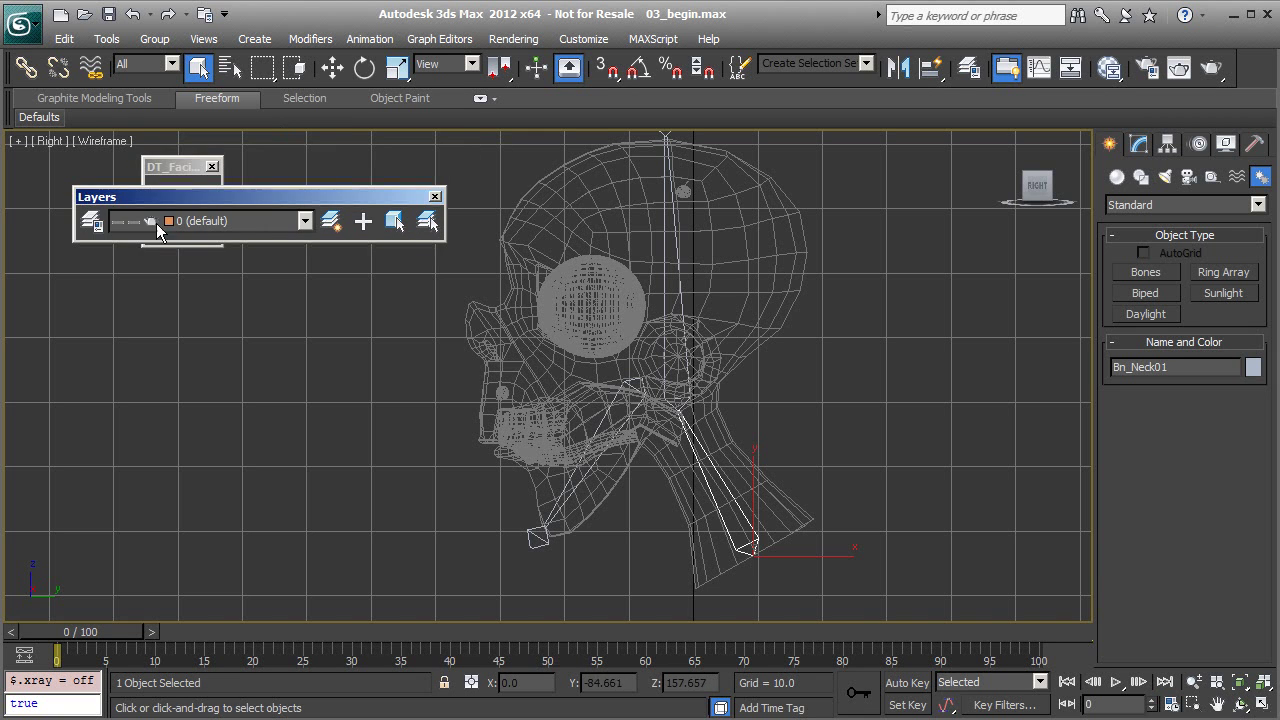
{"action": "left_click", "coordinate": [90, 222]}
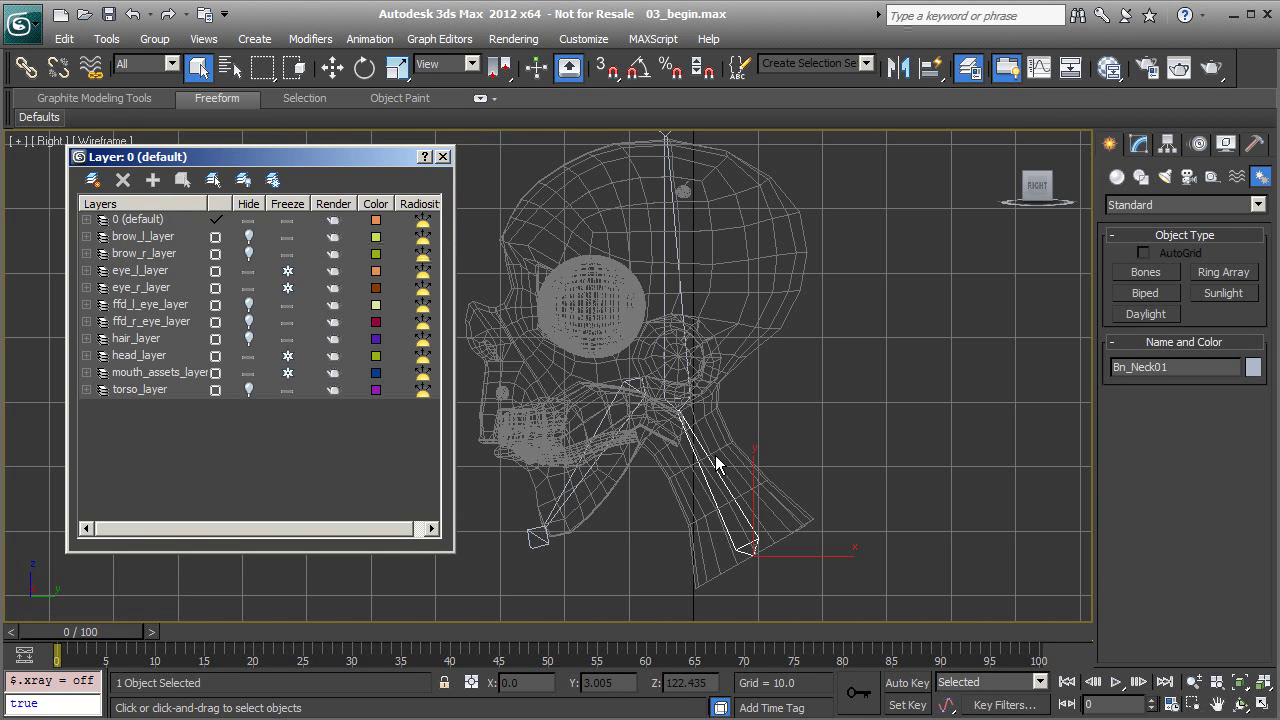
Add the head and jaw bones to the selection, put all three on a new layer, and make layer 0 (default) current again.
{"action": "left_click", "coordinate": [690, 311], "text": "ctrl"}
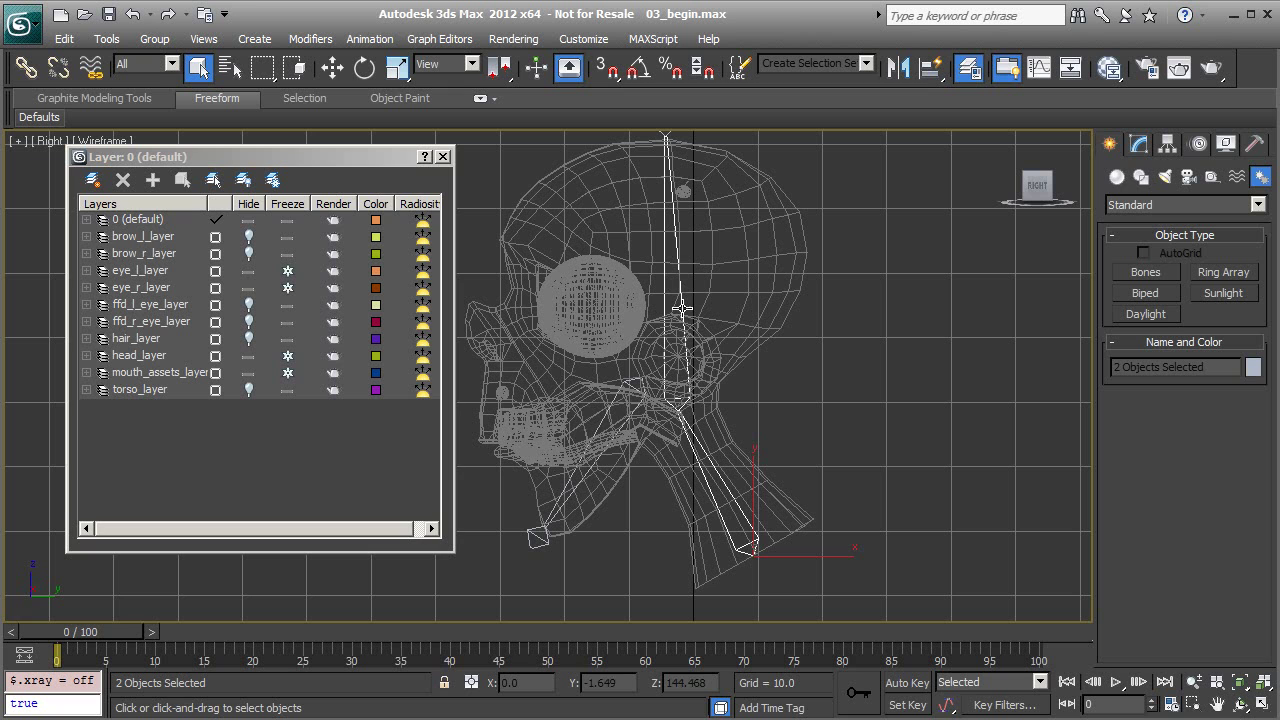
{"action": "left_click", "coordinate": [631, 413], "text": "ctrl"}
{"action": "left_click", "coordinate": [91, 183]}
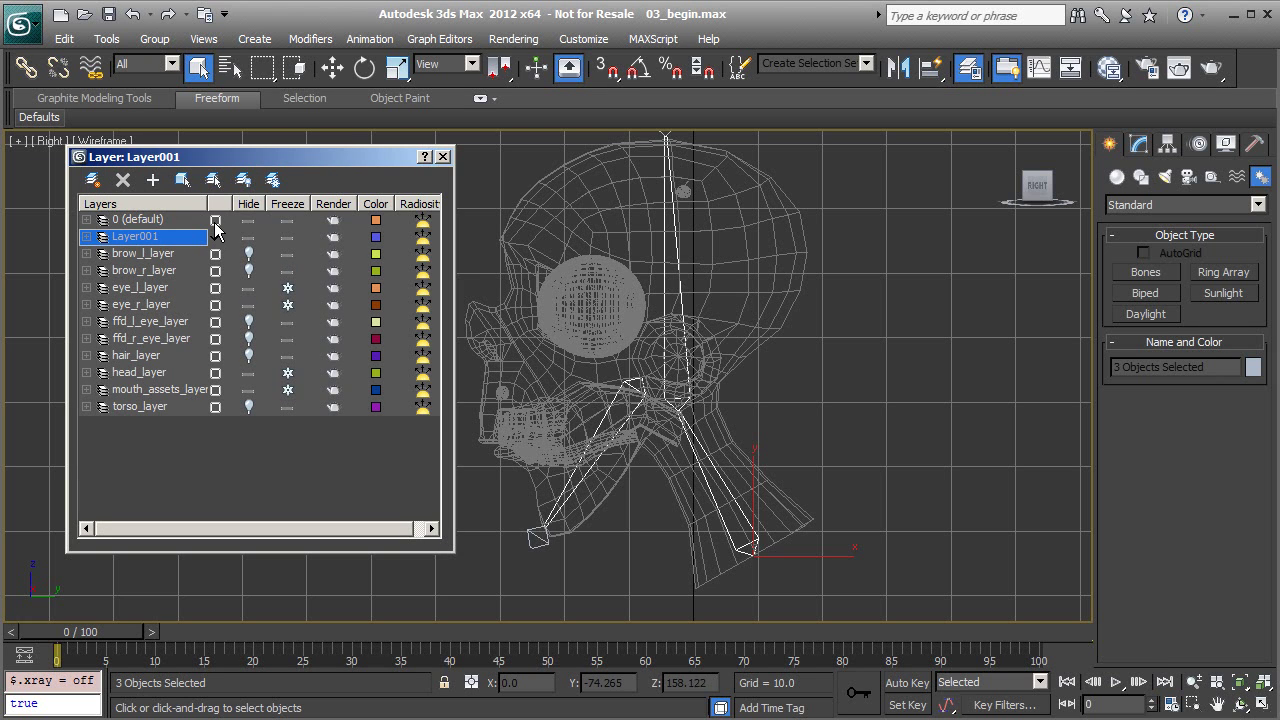
{"action": "left_click", "coordinate": [215, 220]}
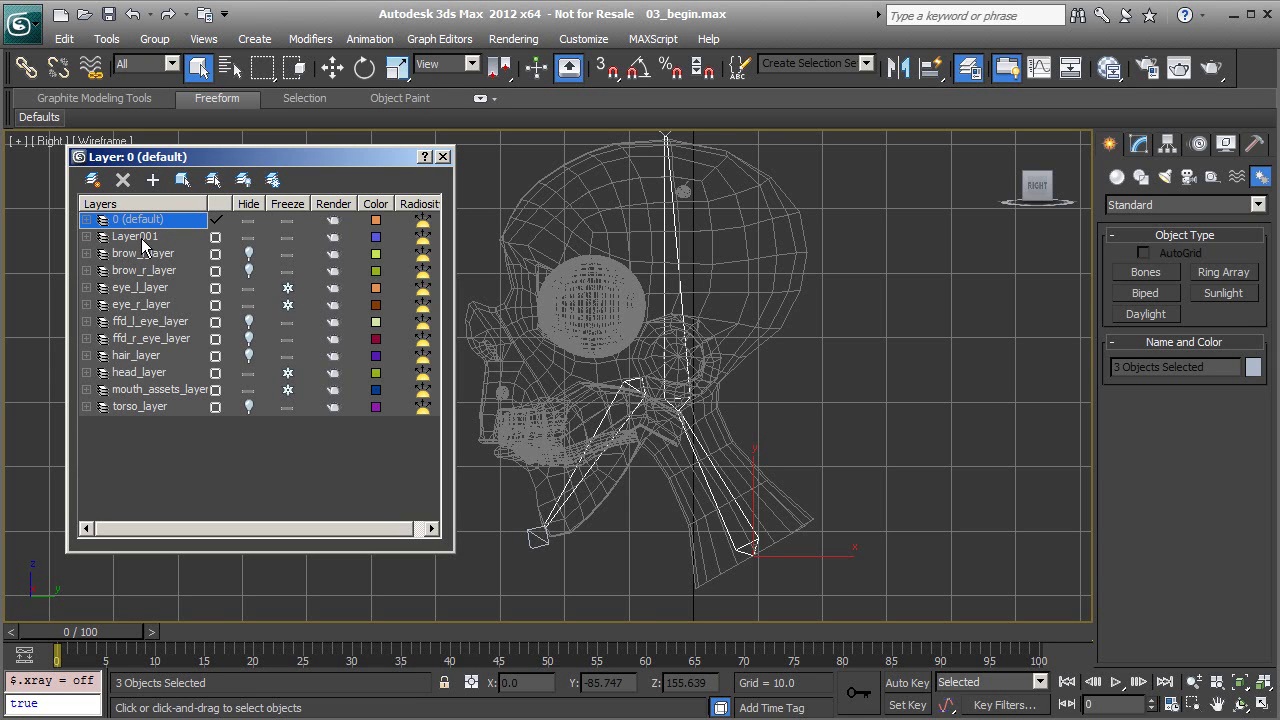
Rename the new layer as bones_layer.
{"action": "middle_click_drag", "start_coordinate": [685, 396], "coordinate": [679, 410]}
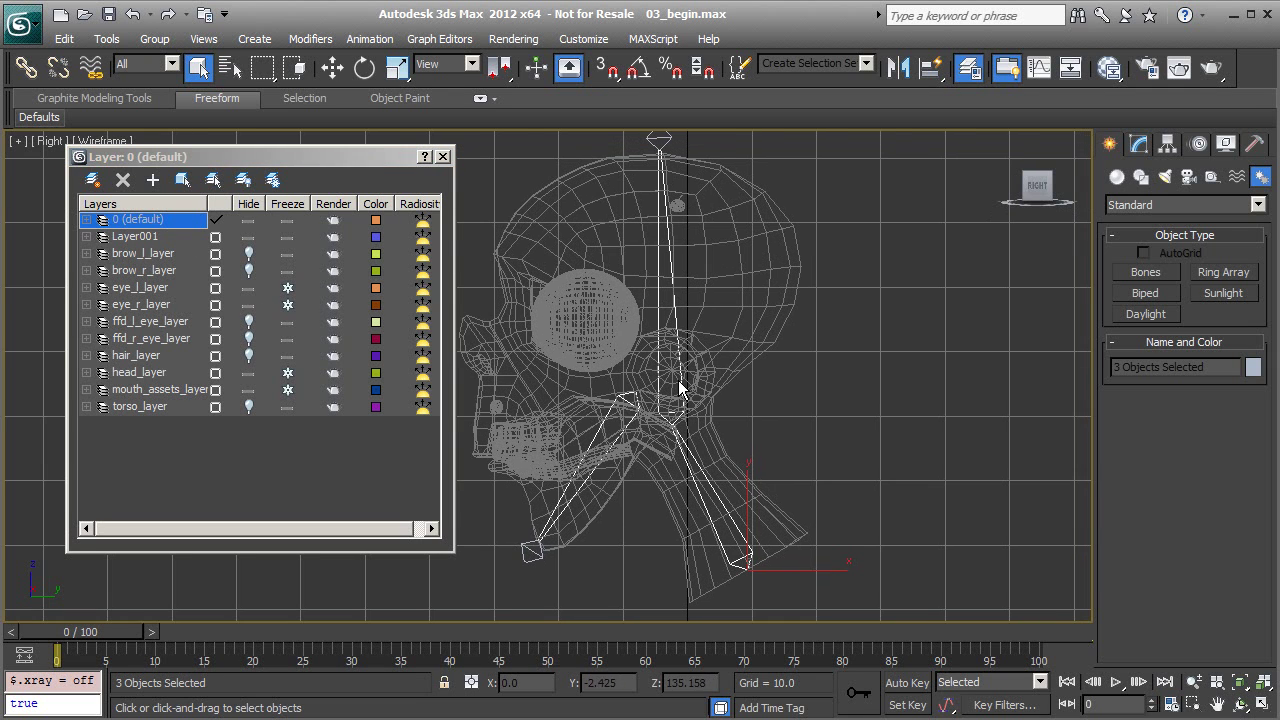
{"action": "left_click", "coordinate": [137, 243]}
{"action": "left_click", "coordinate": [140, 241]}
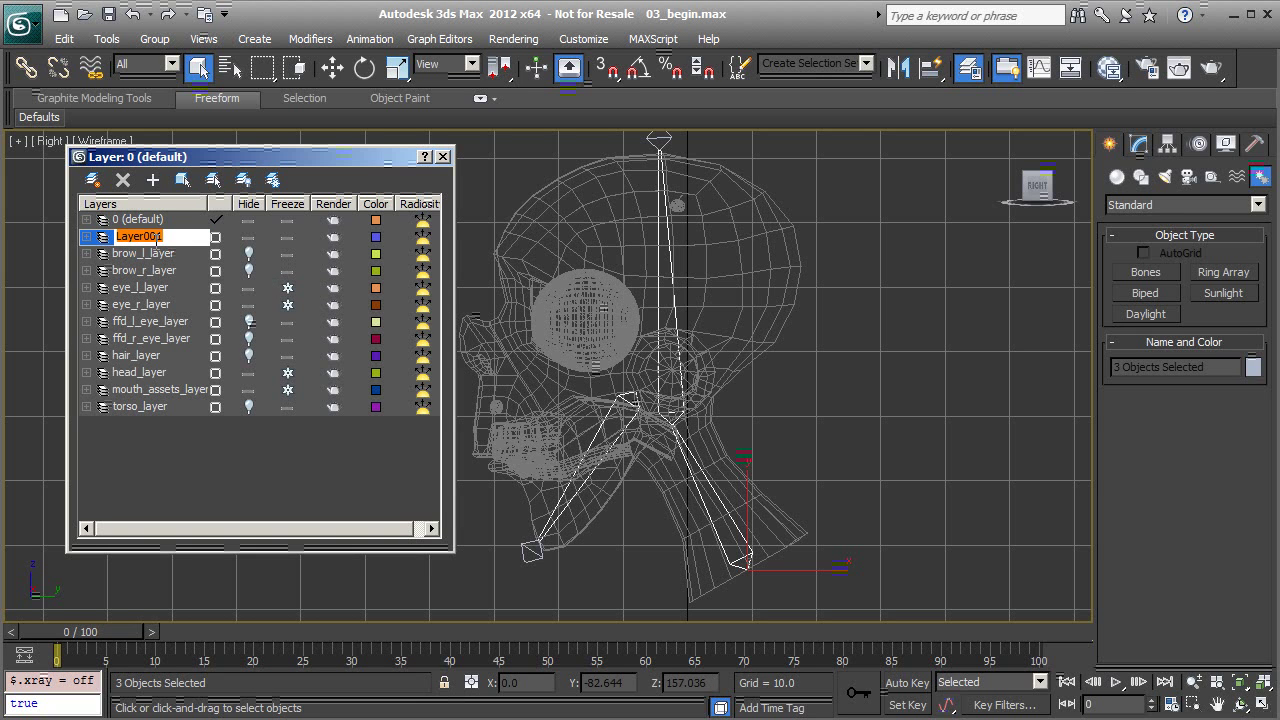
{"action": "type", "text": "bones_l"}
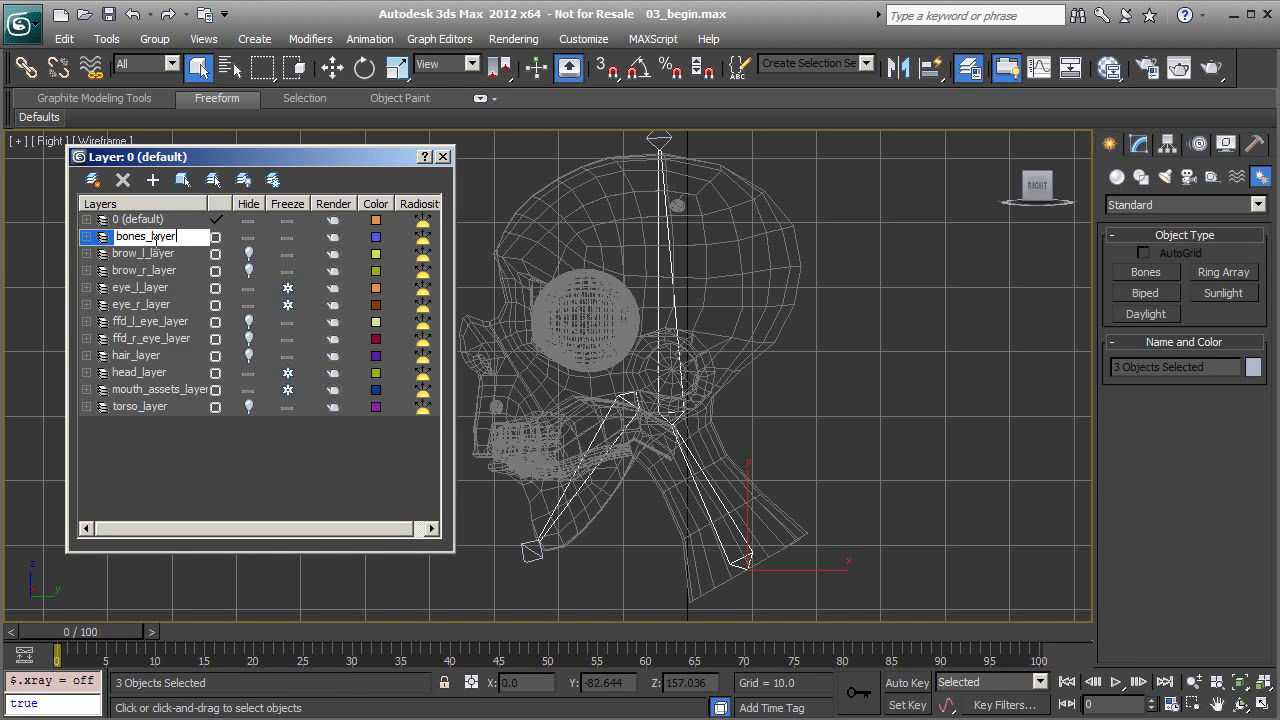
{"action": "key", "text": "Return"}
Hide bones_layer so that only bones not assigned to it stay in view.
{"action": "middle_click_drag", "start_coordinate": [726, 407], "coordinate": [738, 371]}
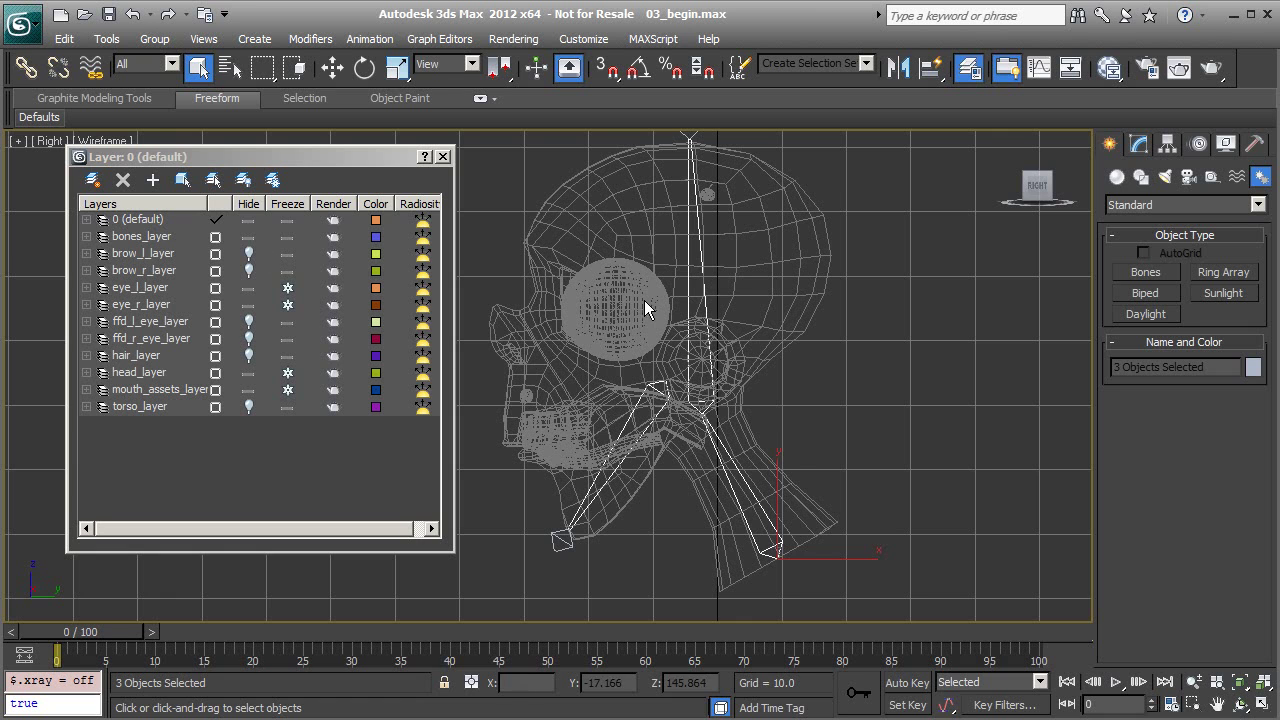
{"action": "middle_click_drag", "start_coordinate": [605, 325], "coordinate": [599, 332]}
{"action": "left_click", "coordinate": [249, 253]}
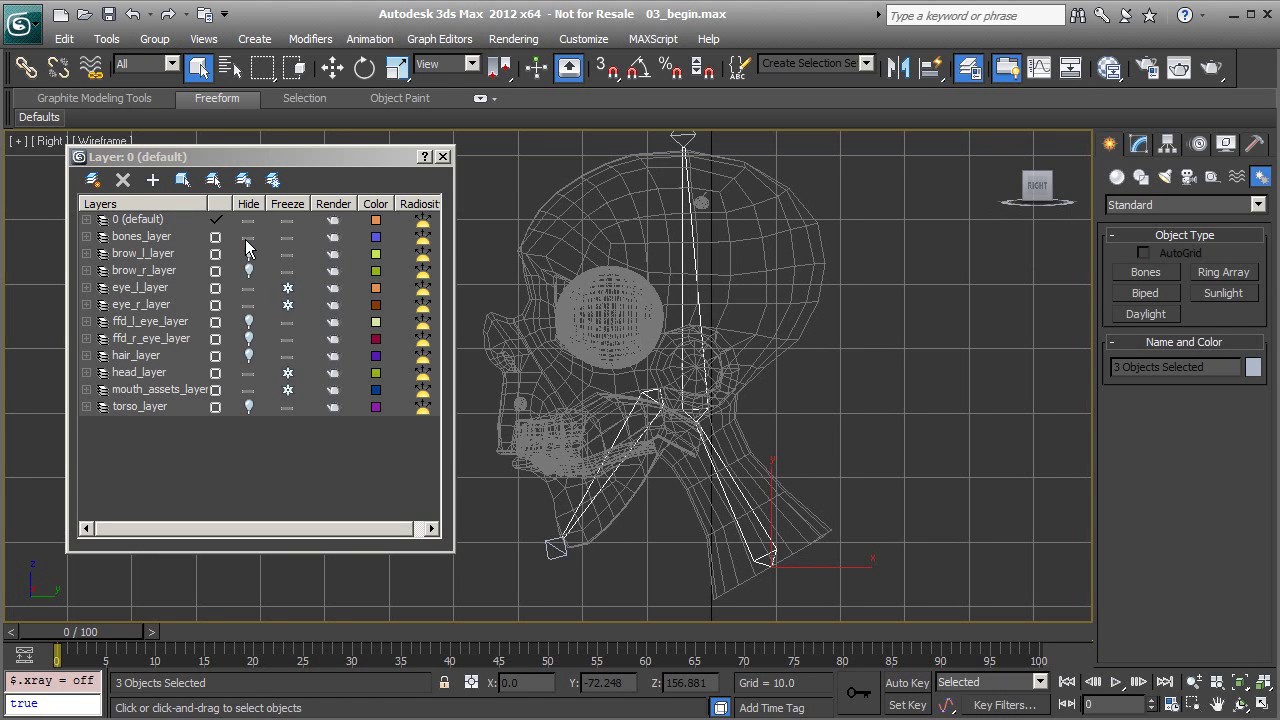
{"action": "left_click", "coordinate": [248, 237]}
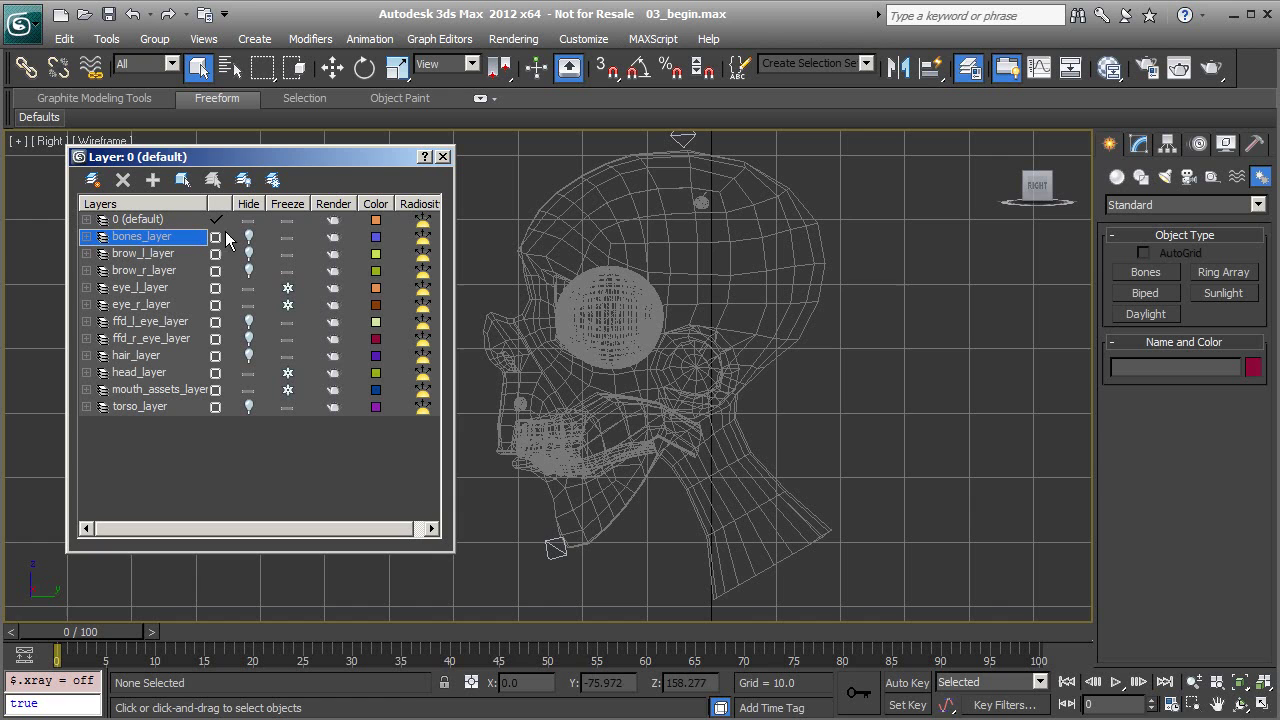
{"action": "middle_click_drag", "start_coordinate": [719, 270], "coordinate": [721, 290]}
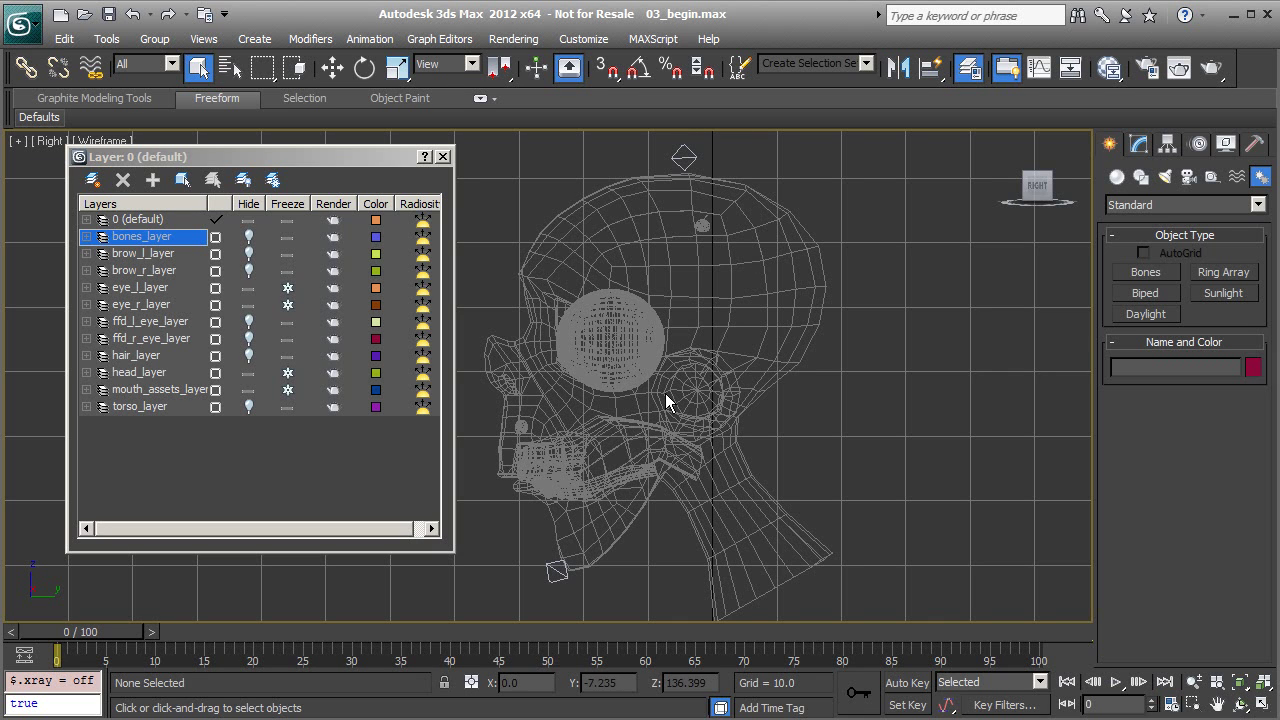
{"action": "mouse_move", "coordinate": [665, 393]}
{"action": "middle_mouse_down"}
{"action": "mouse_move", "coordinate": [644, 349]}
{"action": "mouse_move", "coordinate": [655, 410]}
{"action": "middle_mouse_up"}
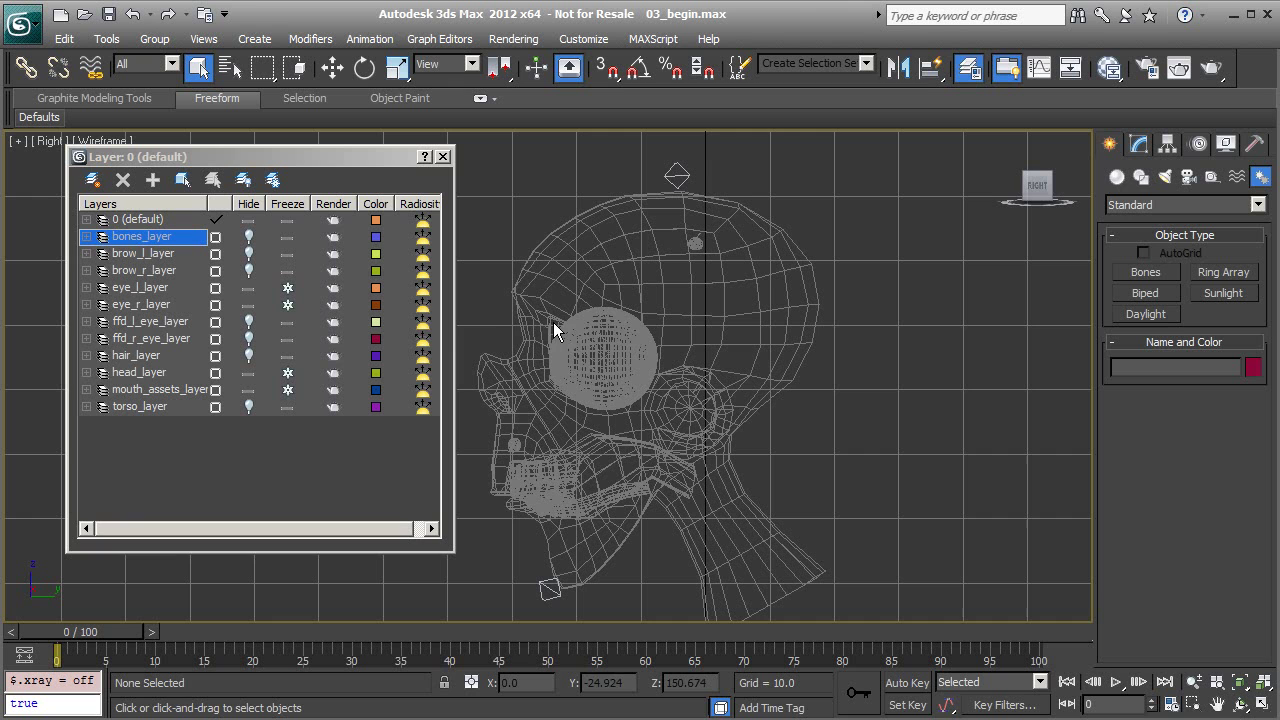
{"action": "middle_click_drag", "start_coordinate": [667, 343], "coordinate": [654, 323]}
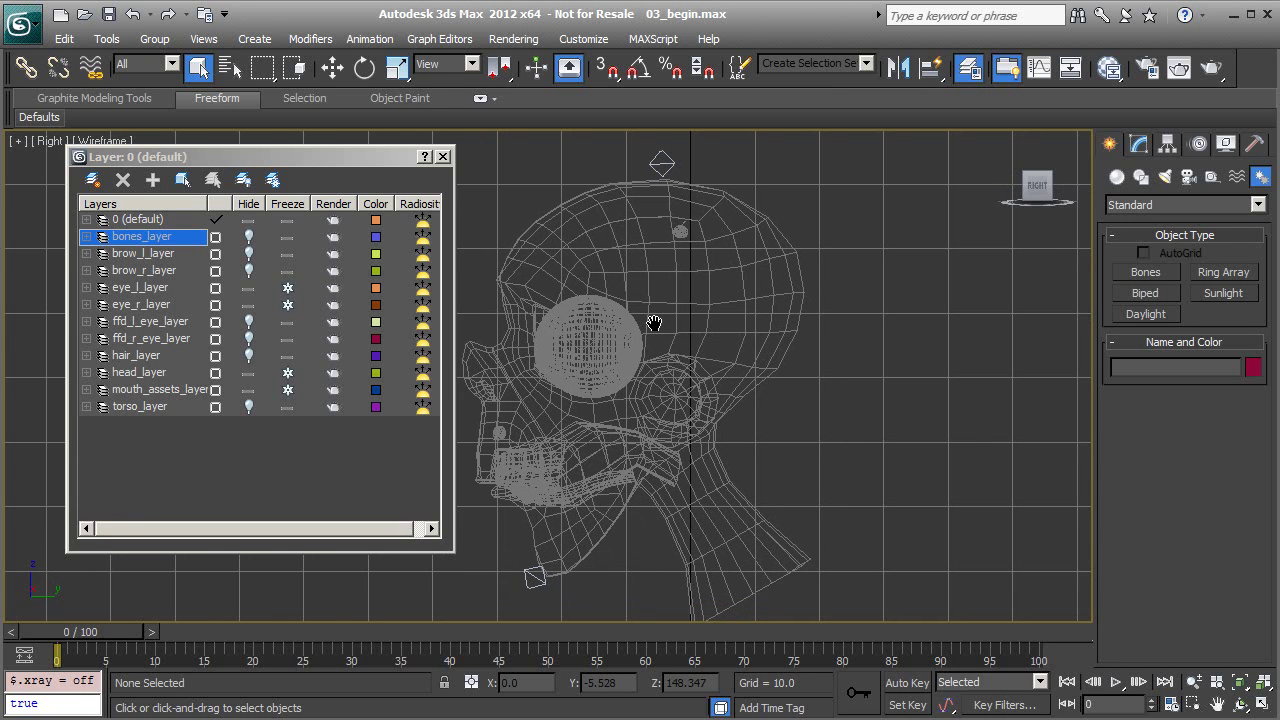
Unhide bones_layer and select the two small end bones at the top of the head and the tip of the jaw.
{"action": "left_click", "coordinate": [248, 237]}
{"action": "middle_click_drag", "start_coordinate": [686, 259], "coordinate": [724, 287]}
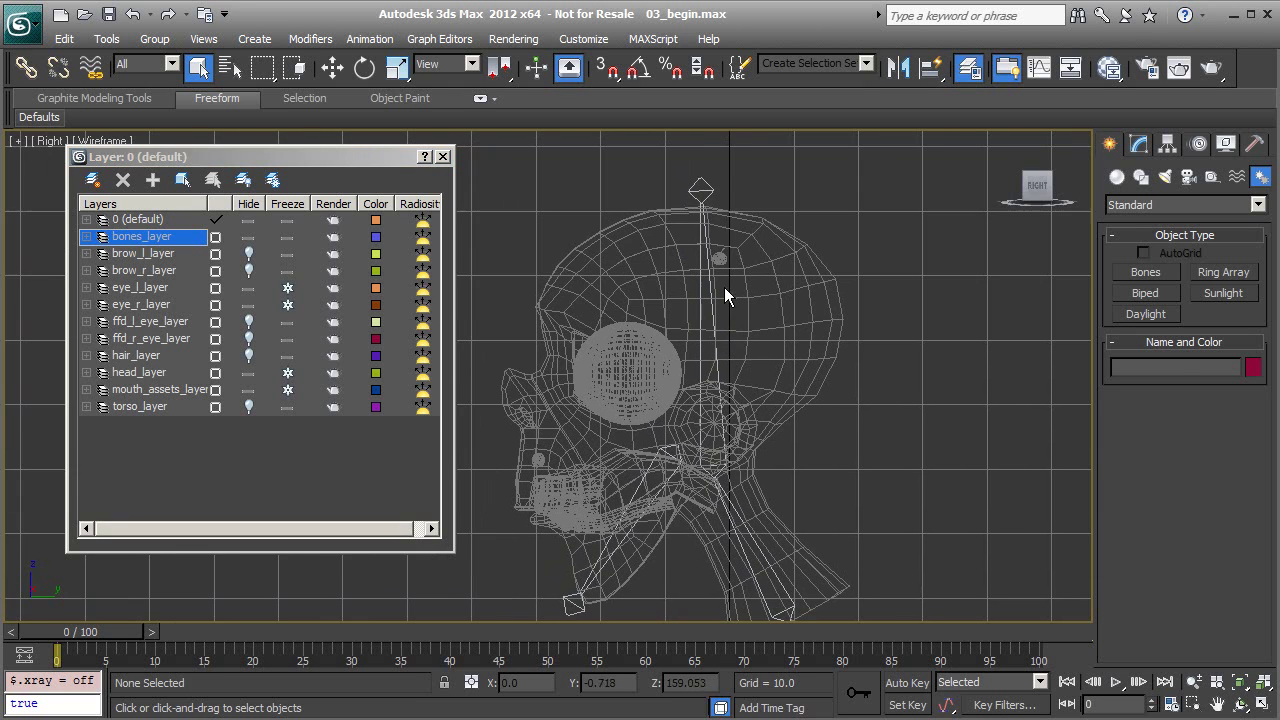
{"action": "left_click", "coordinate": [702, 187]}
{"action": "middle_click_drag", "start_coordinate": [662, 460], "coordinate": [680, 339]}
{"action": "left_click", "coordinate": [590, 480], "text": "ctrl"}
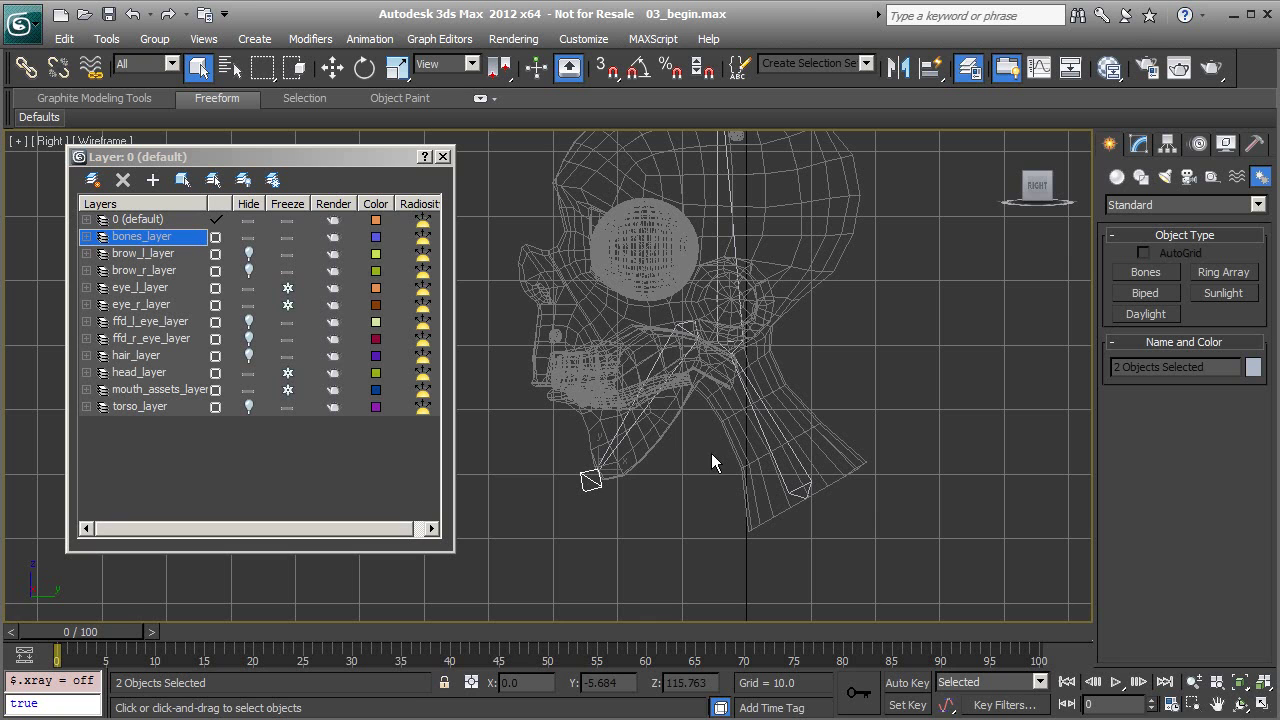
{"action": "middle_click_drag", "start_coordinate": [680, 437], "coordinate": [658, 460]}
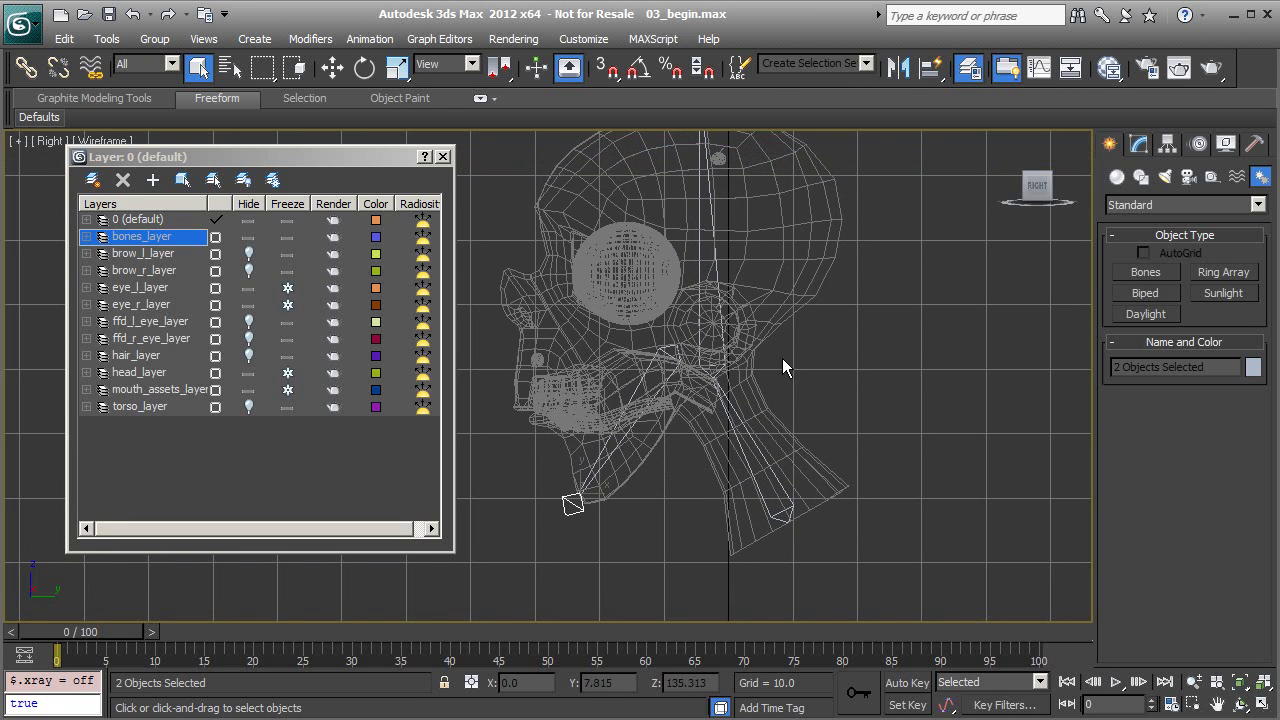
{"action": "middle_click_drag", "start_coordinate": [699, 393], "coordinate": [696, 427]}
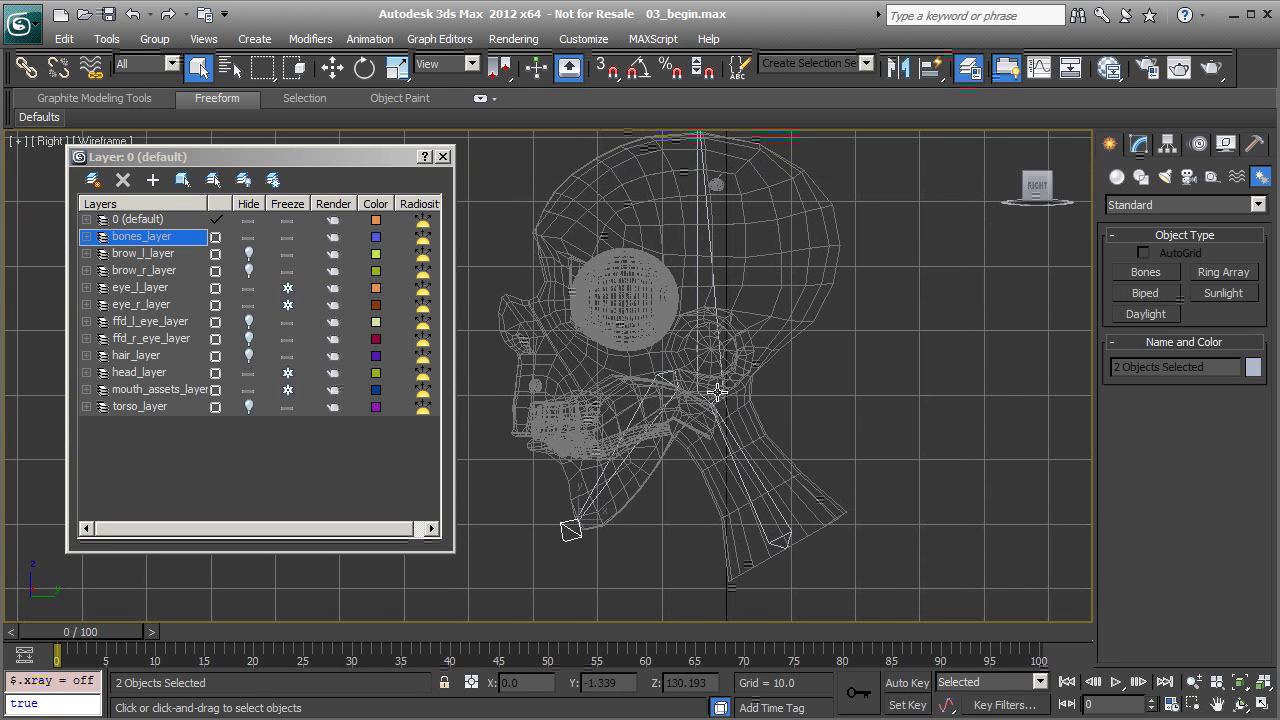
{"action": "middle_click_drag", "start_coordinate": [692, 412], "coordinate": [691, 456]}
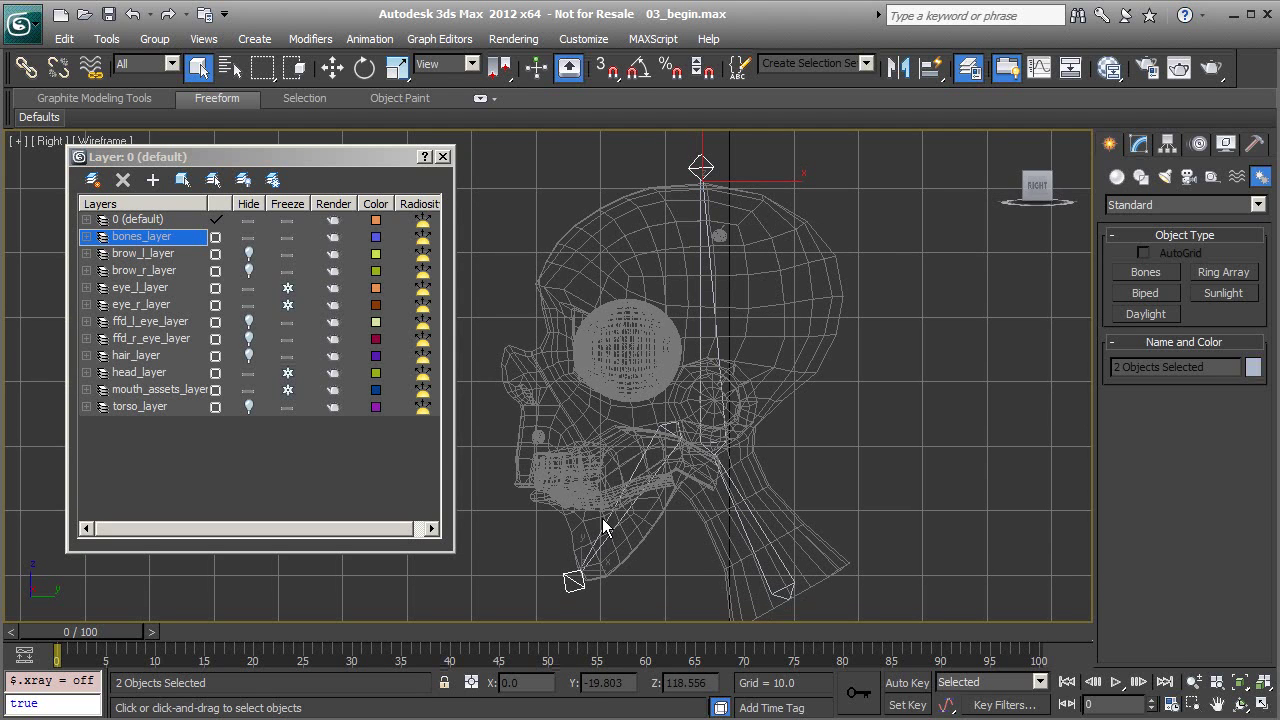
Put the selected end bones on a new layer named ObjectsToHide_layer, with layer 0 (default) made current again.
{"action": "left_click", "coordinate": [92, 181]}
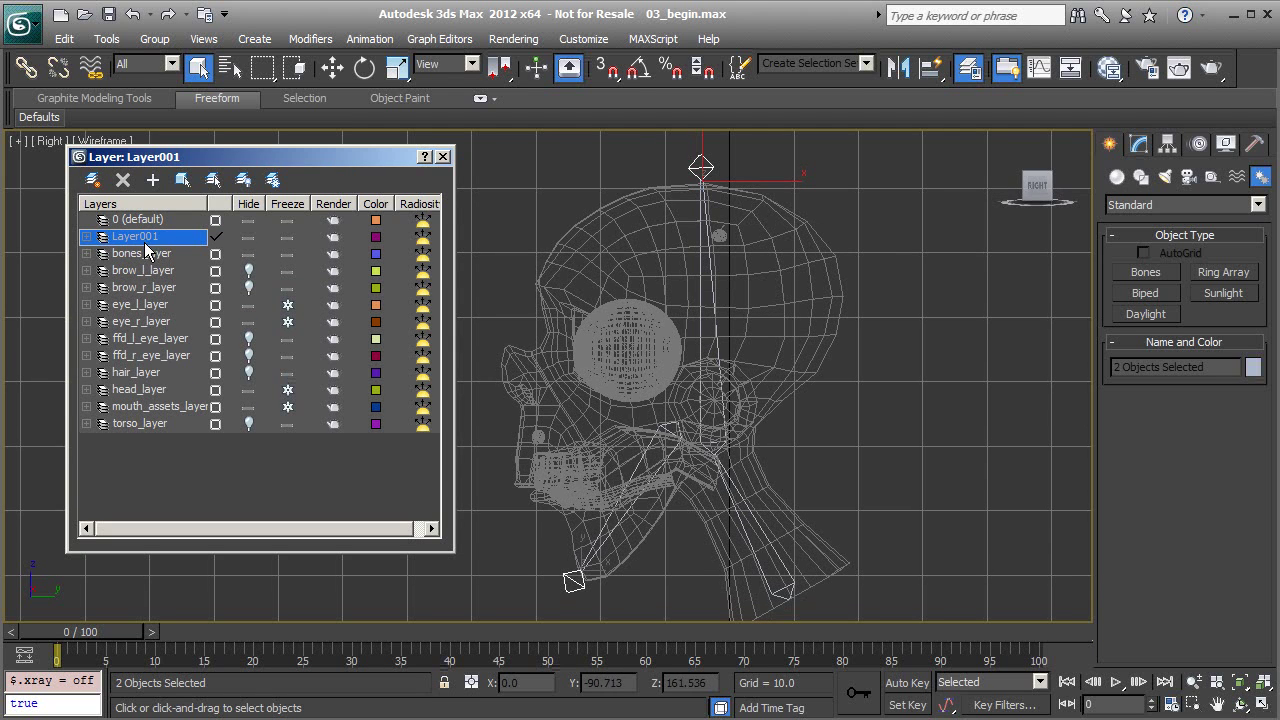
{"action": "left_click", "coordinate": [215, 222]}
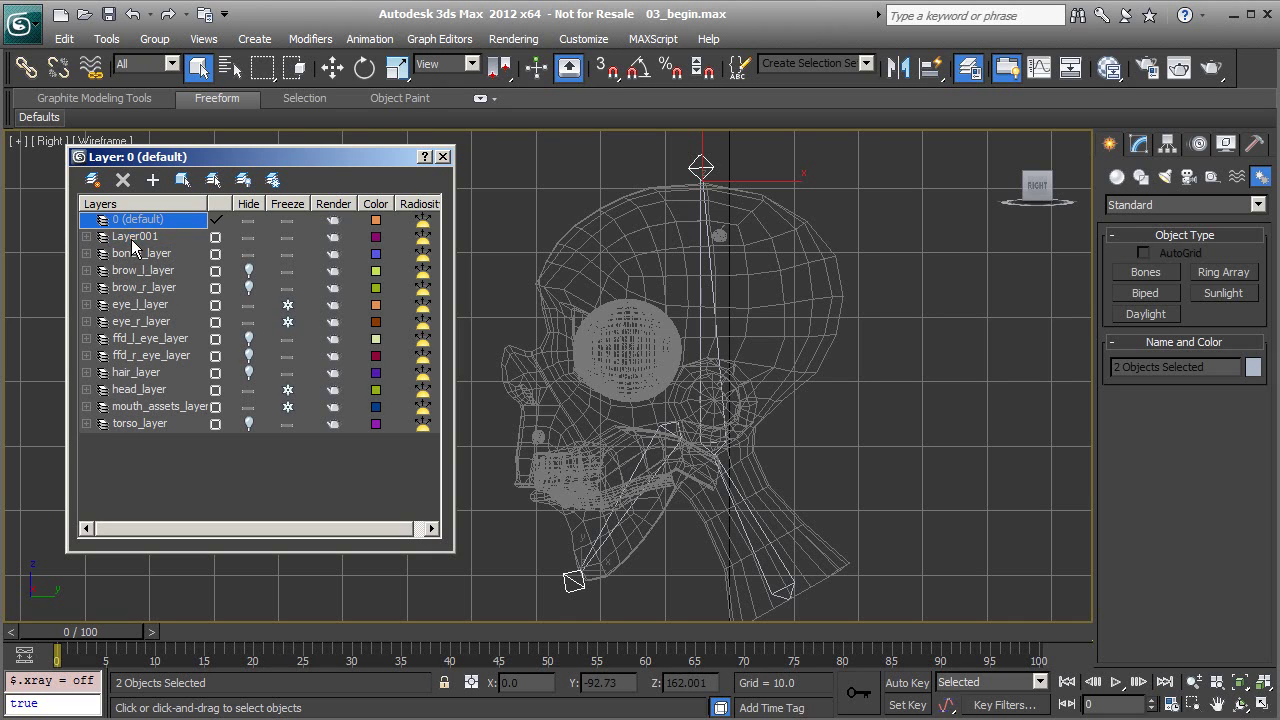
{"action": "left_click", "coordinate": [145, 236]}
{"action": "left_click", "coordinate": [145, 236]}
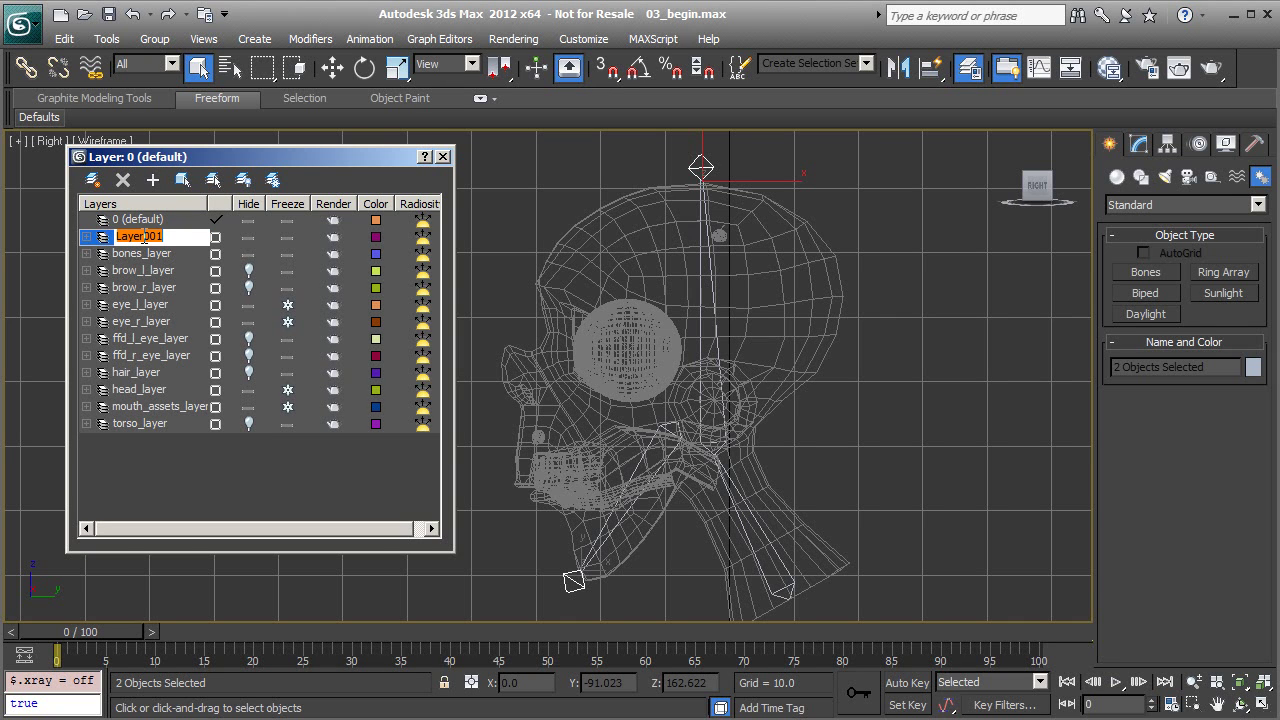
{"action": "type", "text": "O"}
{"action": "type", "text": "bjectsToHide_layer"}
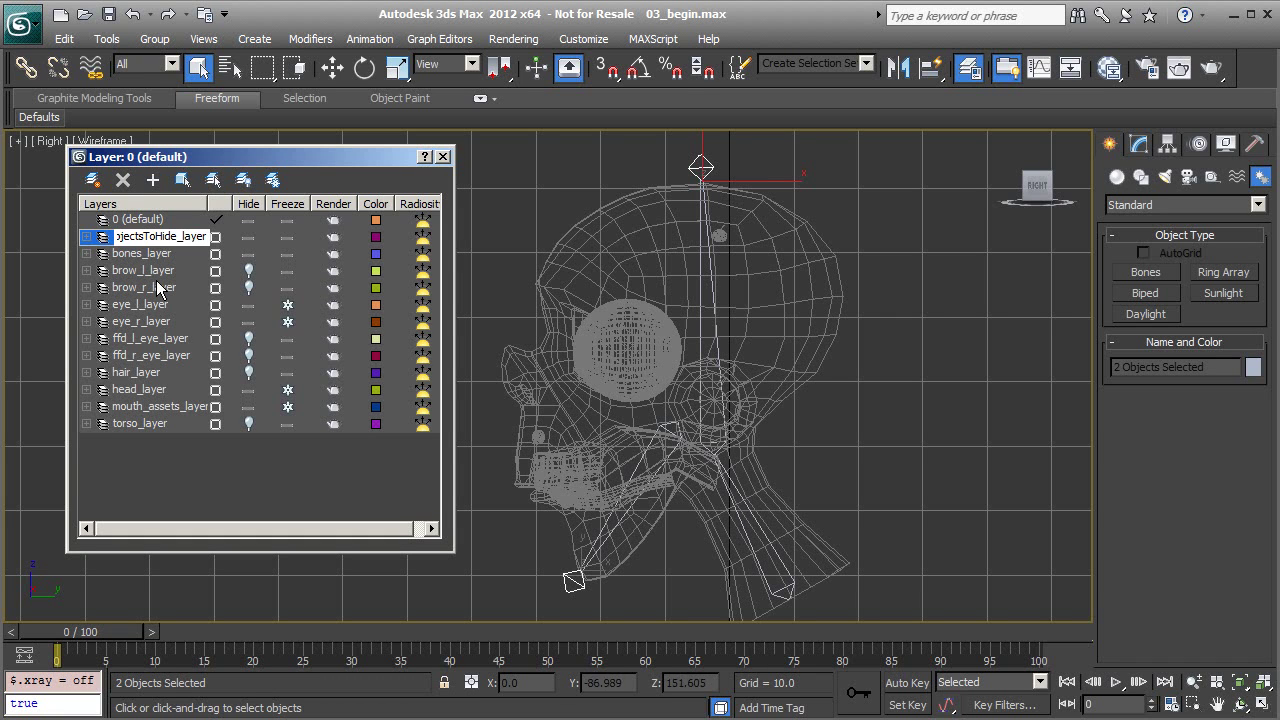
{"action": "left_click", "coordinate": [206, 491]}
Hide ObjectsToHide_layer to check its contents, and show it again.
{"action": "left_click", "coordinate": [248, 237]}
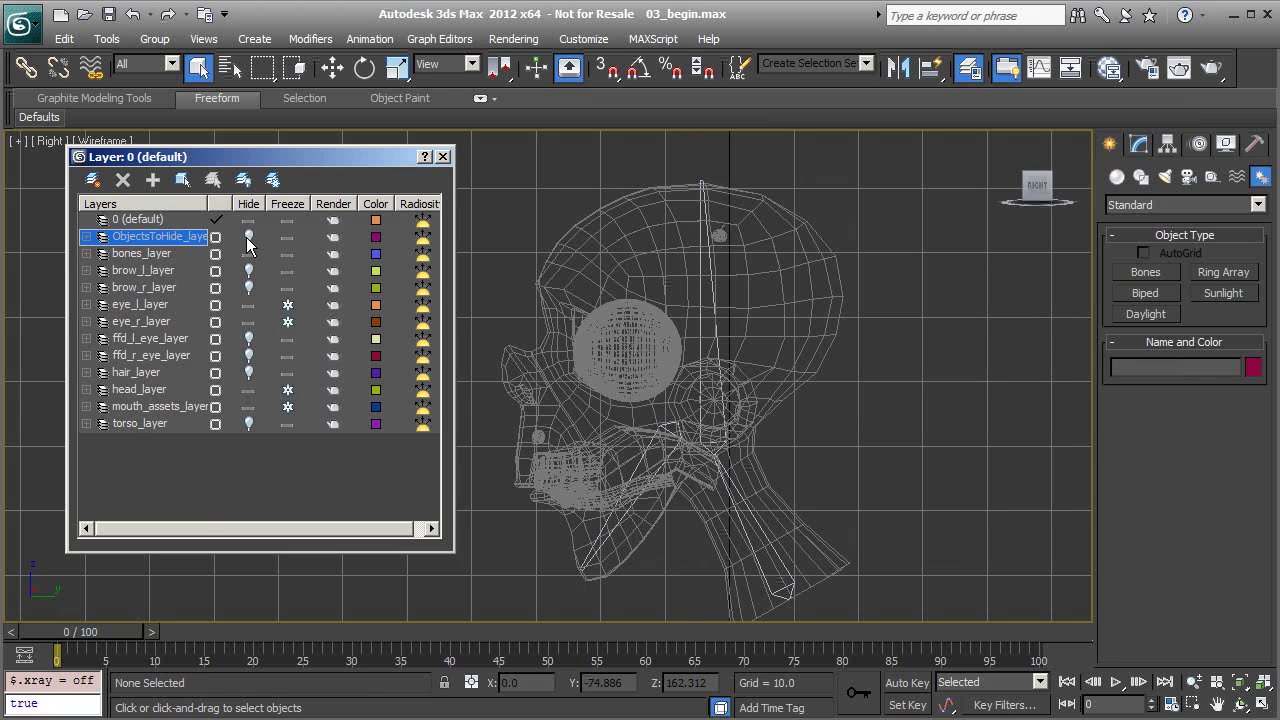
{"action": "left_click", "coordinate": [248, 237]}
{"action": "middle_click_drag", "start_coordinate": [794, 418], "coordinate": [769, 345]}
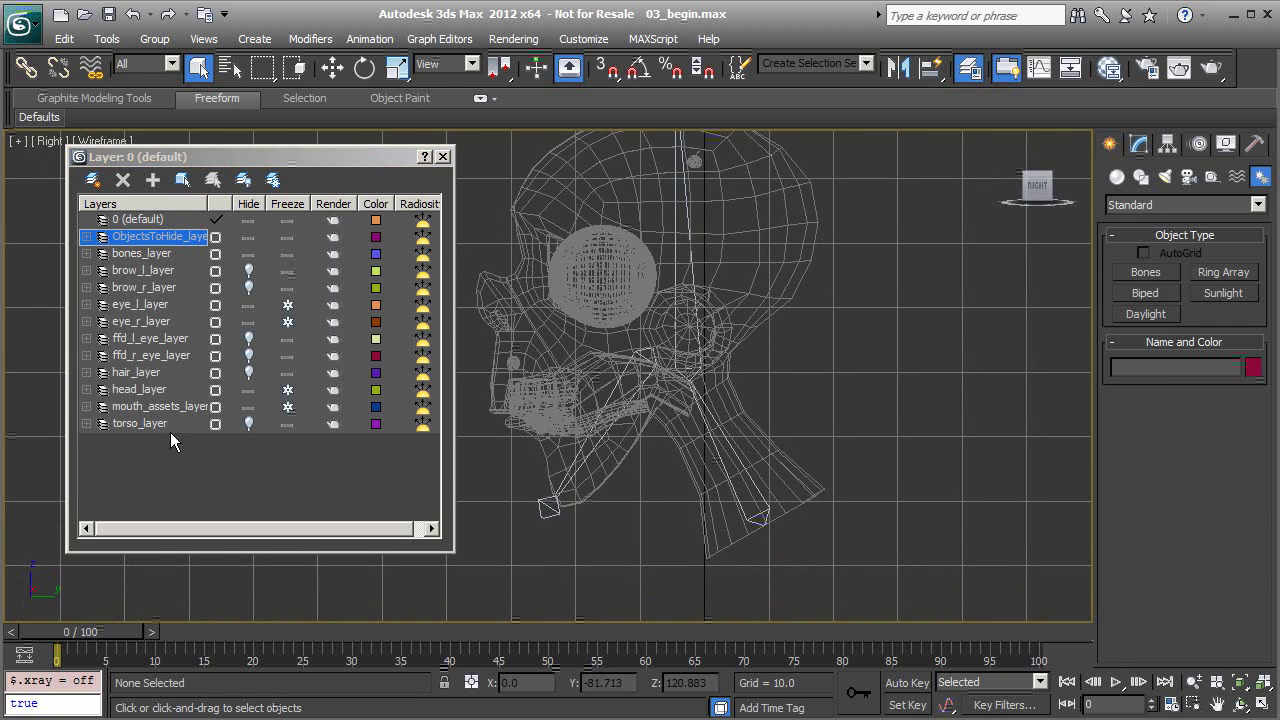
Unhide torso_layer and look over the torso mesh, its chest and base controls and the neck joint.
{"action": "left_click", "coordinate": [248, 424]}
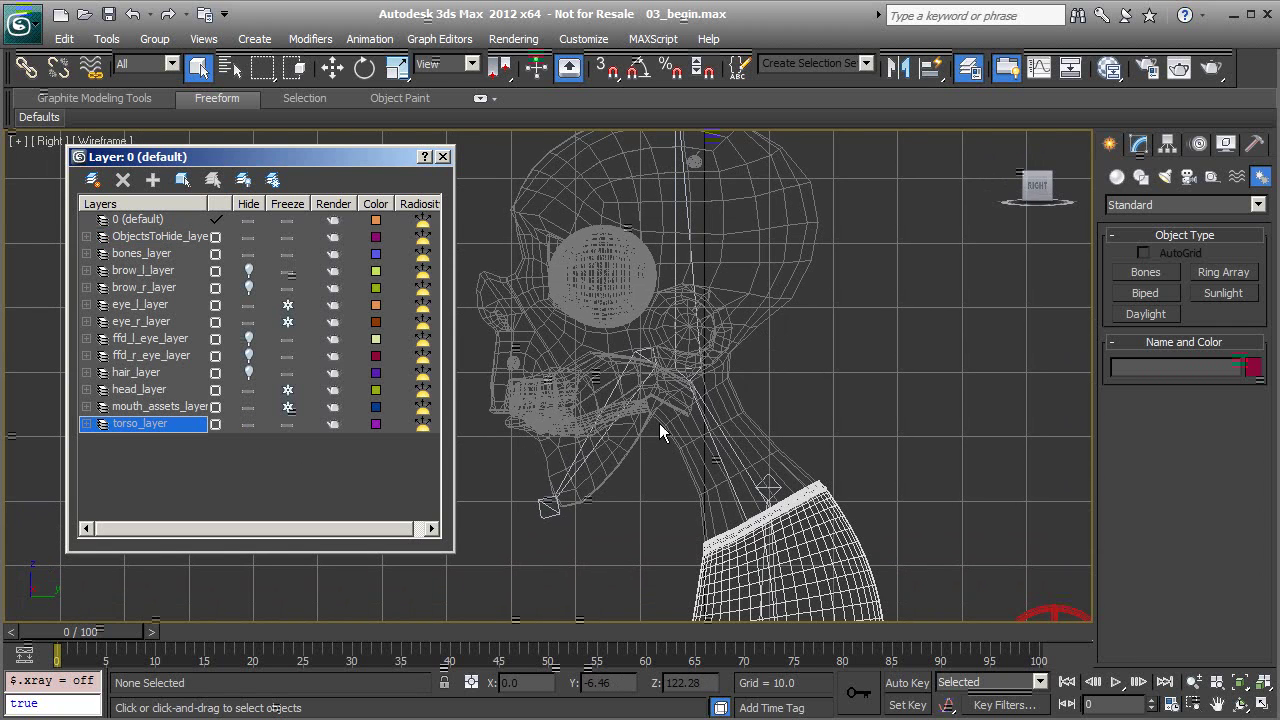
{"action": "scroll", "coordinate": [660, 430], "scroll_direction": "down", "scroll_amount": 5}
{"action": "middle_click_drag", "start_coordinate": [682, 472], "coordinate": [698, 347]}
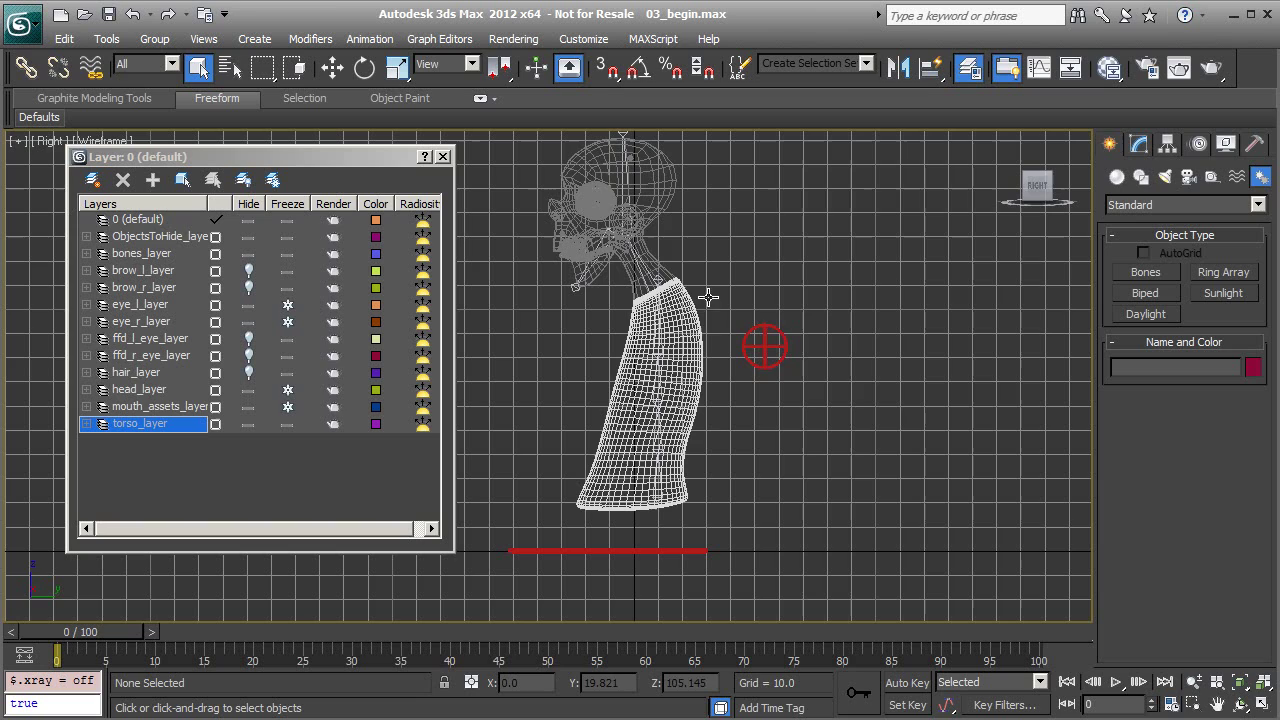
{"action": "middle_click_drag", "start_coordinate": [665, 330], "coordinate": [632, 387]}
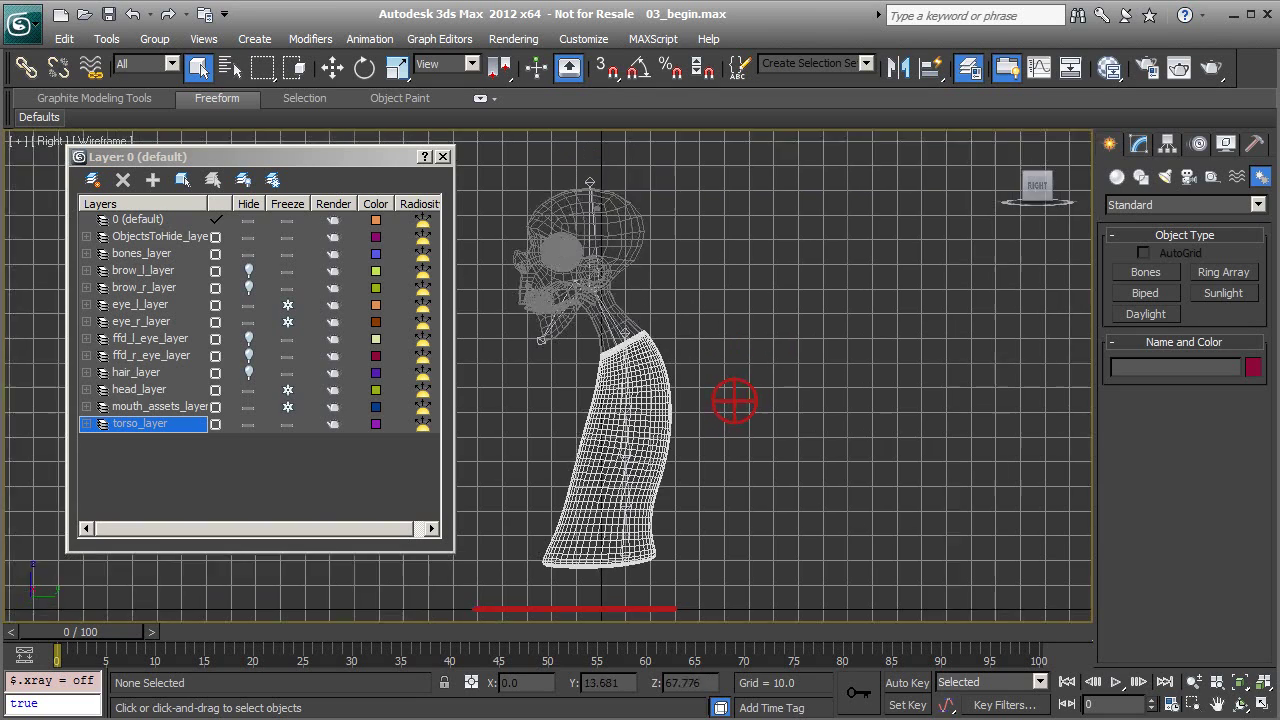
{"action": "scroll", "coordinate": [632, 387], "scroll_direction": "up", "scroll_amount": 5}
{"action": "middle_click_drag", "start_coordinate": [763, 453], "coordinate": [745, 296]}
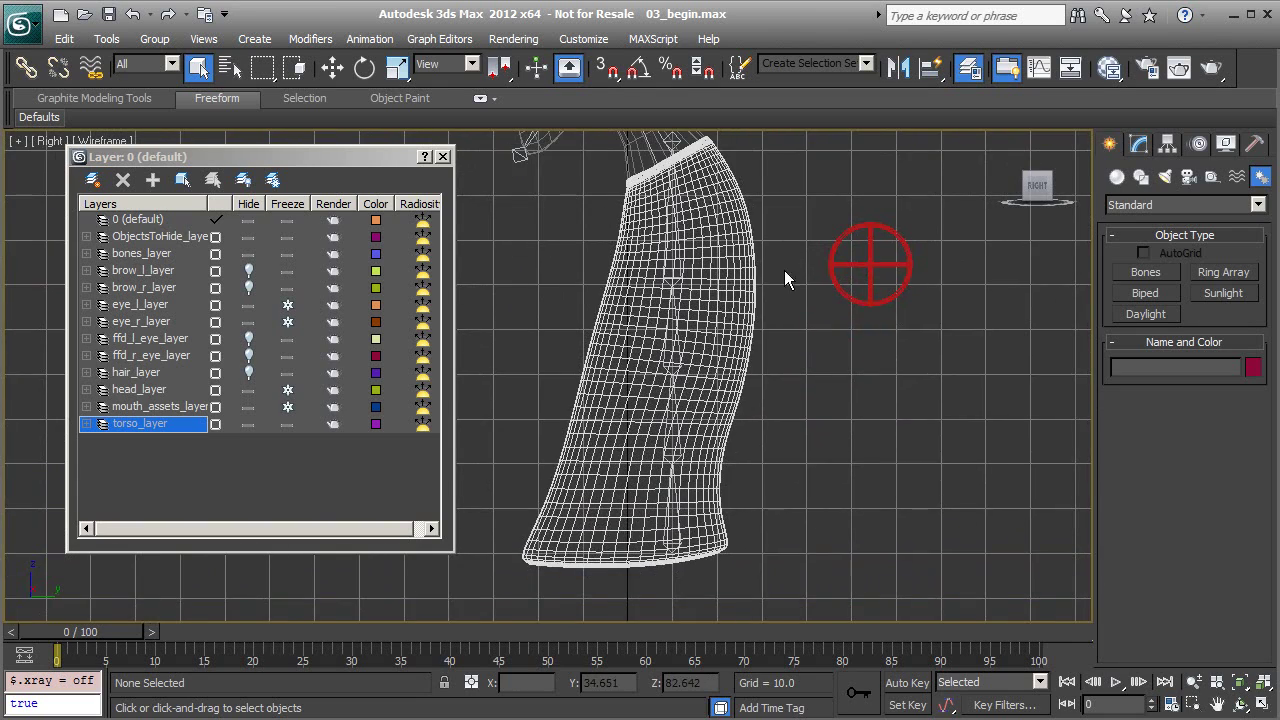
{"action": "scroll", "coordinate": [700, 370], "scroll_direction": "down", "scroll_amount": 4}
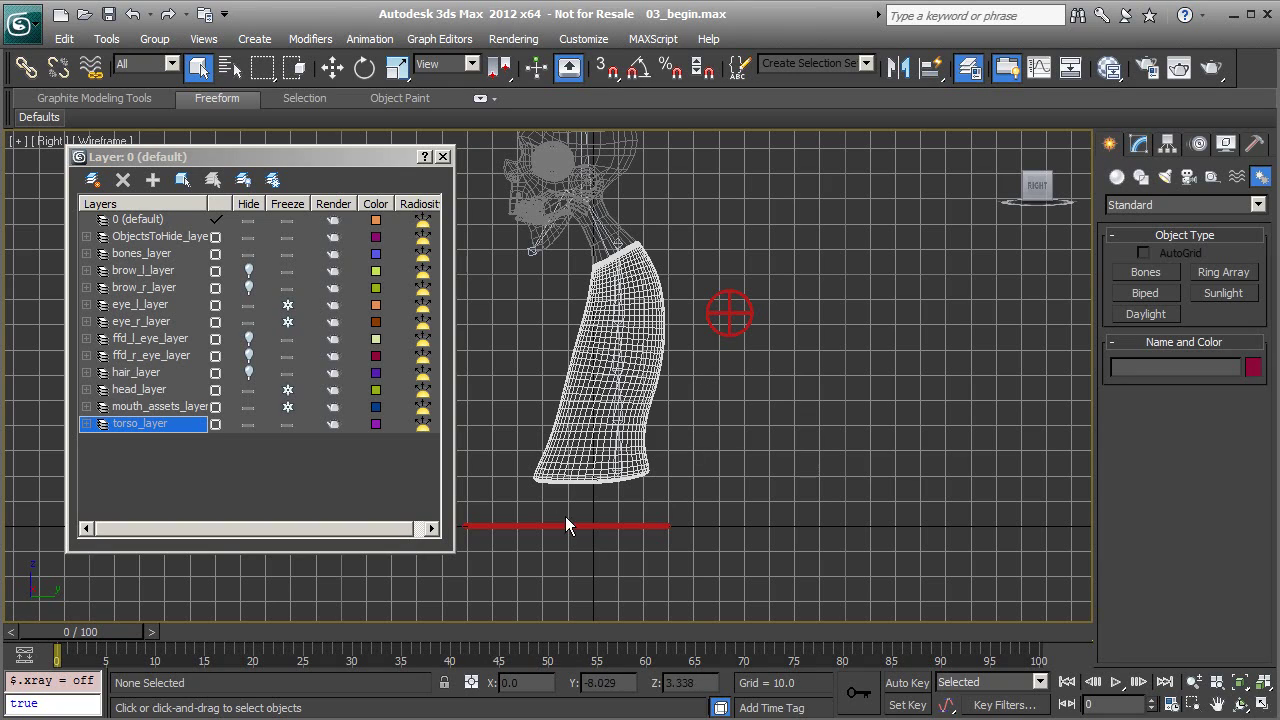
{"action": "middle_click_drag", "start_coordinate": [660, 482], "coordinate": [628, 535]}
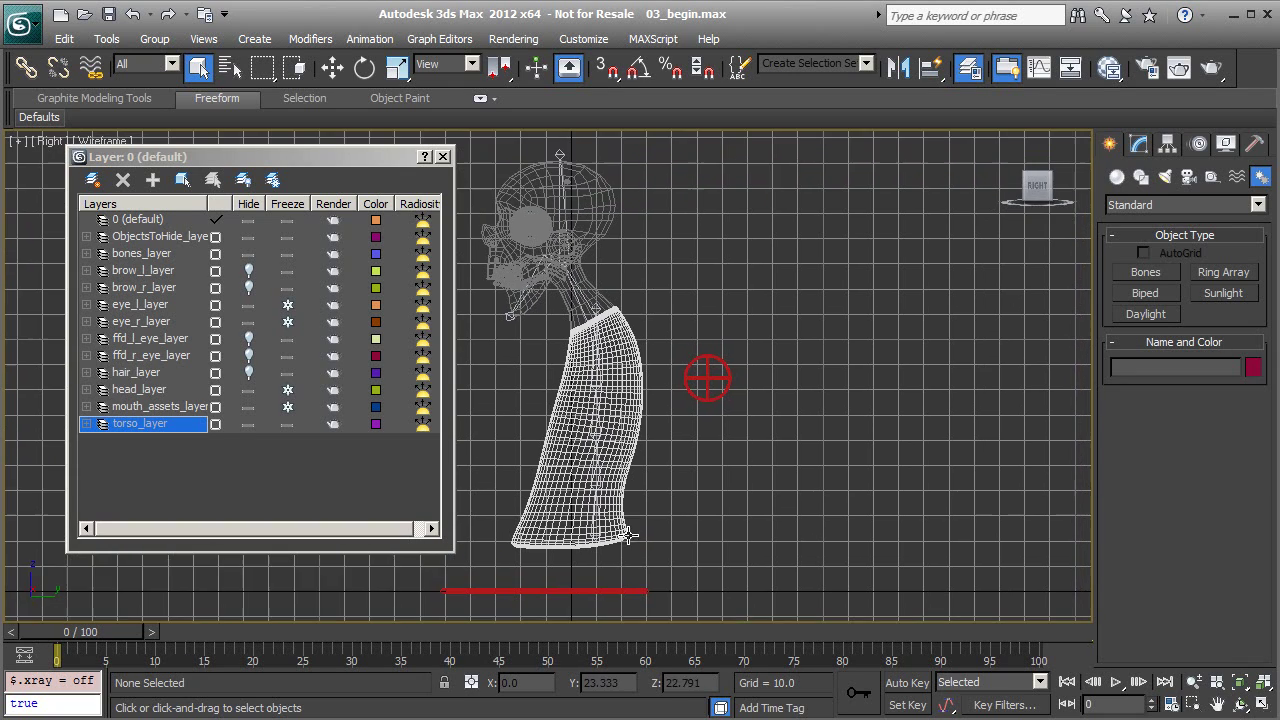
{"action": "scroll", "coordinate": [628, 535], "scroll_direction": "up", "scroll_amount": 6}
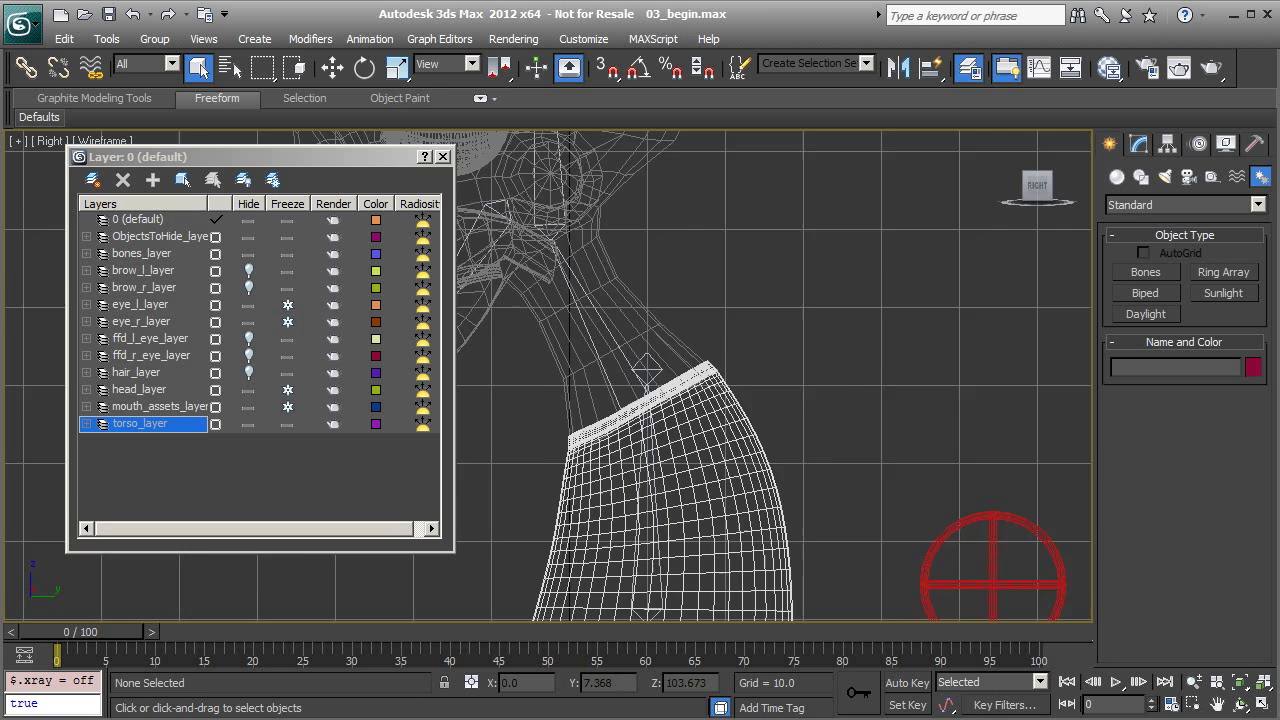
{"action": "scroll", "coordinate": [630, 340], "scroll_direction": "up", "scroll_amount": 2}
Freeze the torso mesh Geo_Torso01 through its object properties.
{"action": "left_click", "coordinate": [609, 333]}
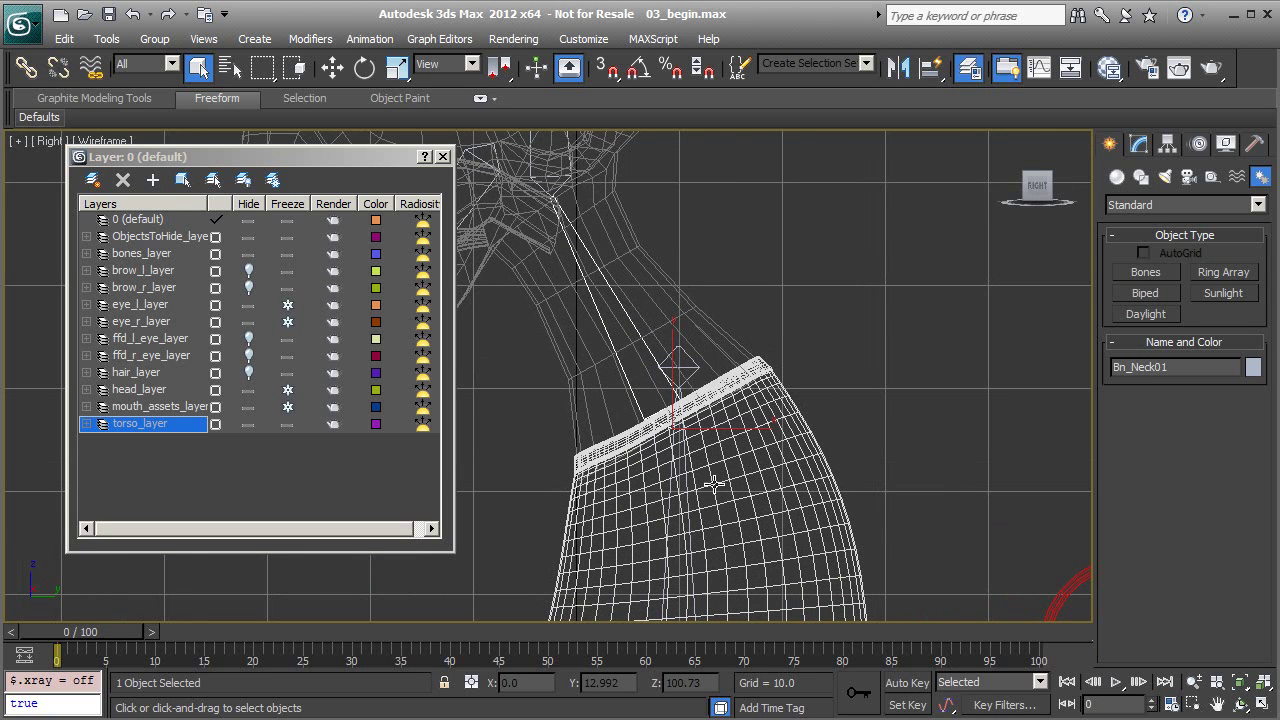
{"action": "middle_click_drag", "start_coordinate": [704, 491], "coordinate": [680, 278]}
{"action": "left_click", "coordinate": [781, 367]}
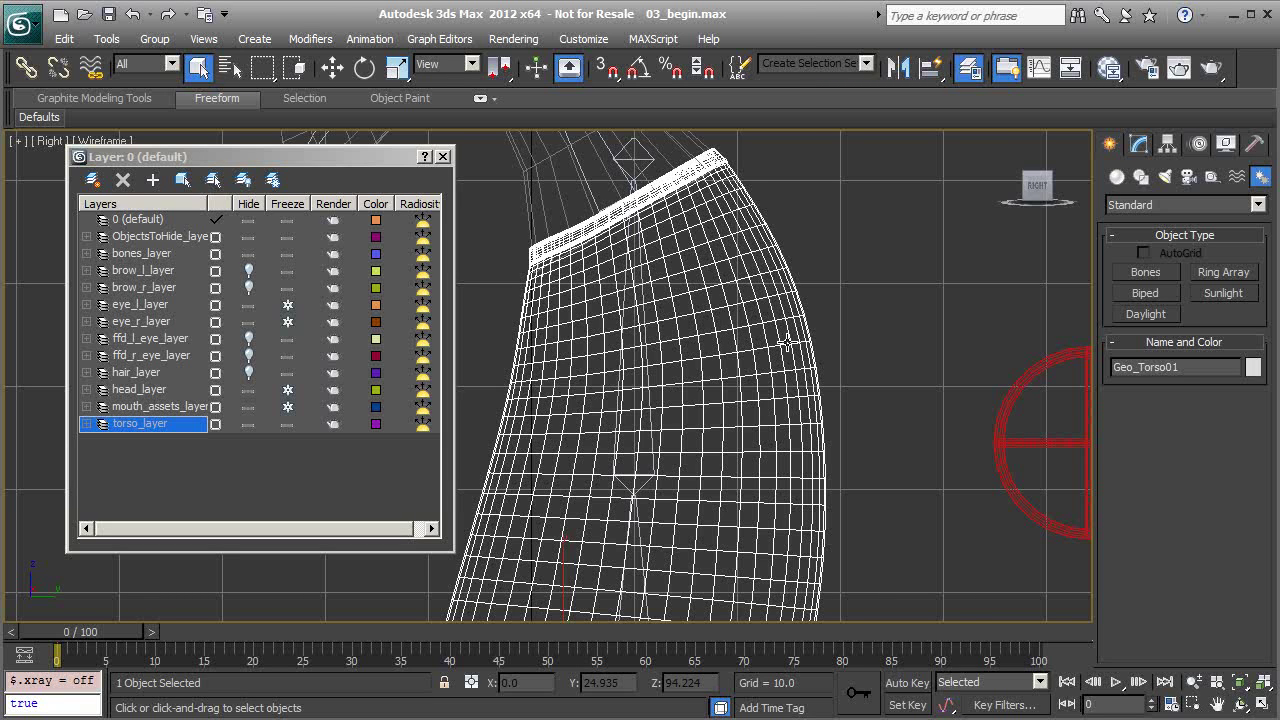
{"action": "right_click", "coordinate": [869, 283]}
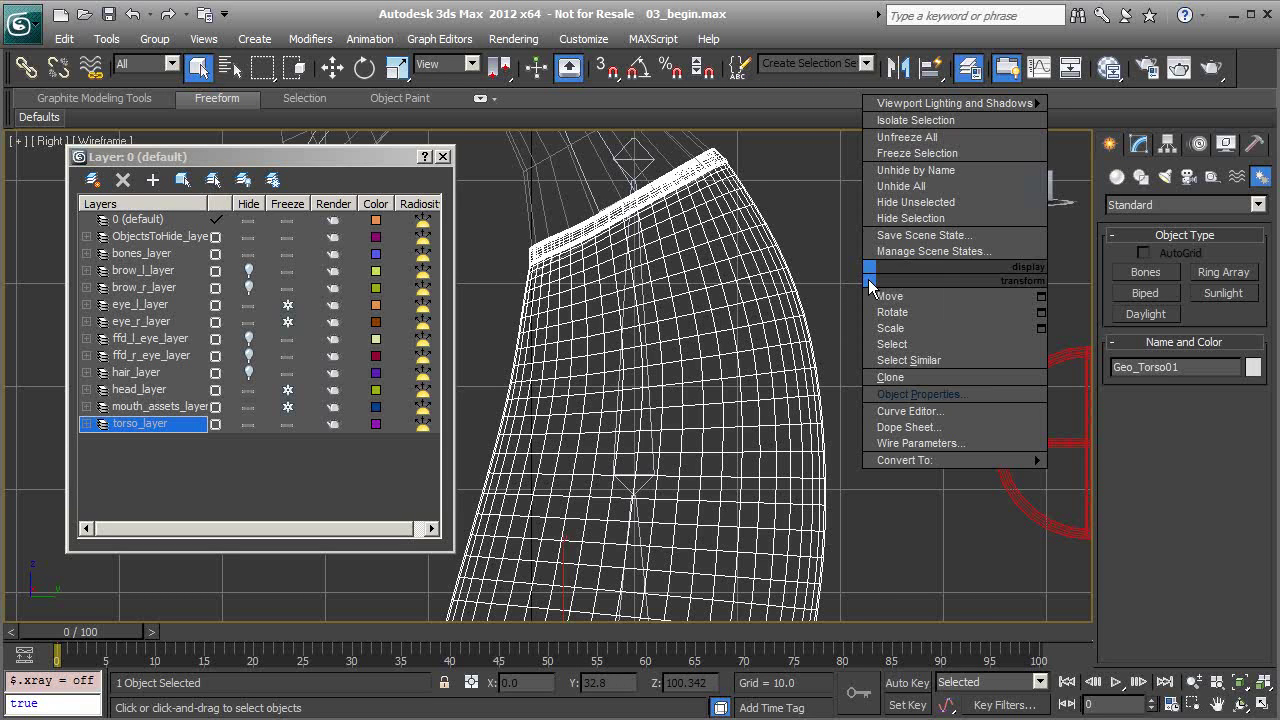
{"action": "left_click", "coordinate": [940, 395]}
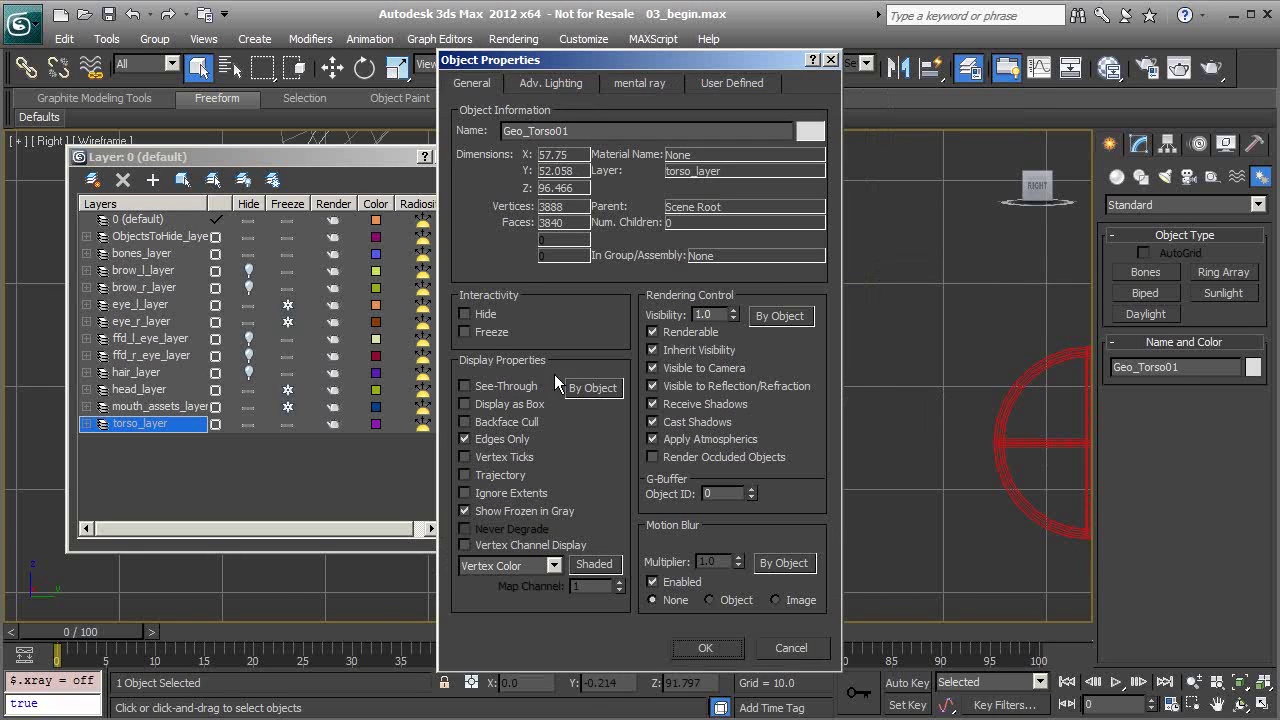
{"action": "left_click", "coordinate": [481, 333]}
{"action": "left_click", "coordinate": [707, 645]}
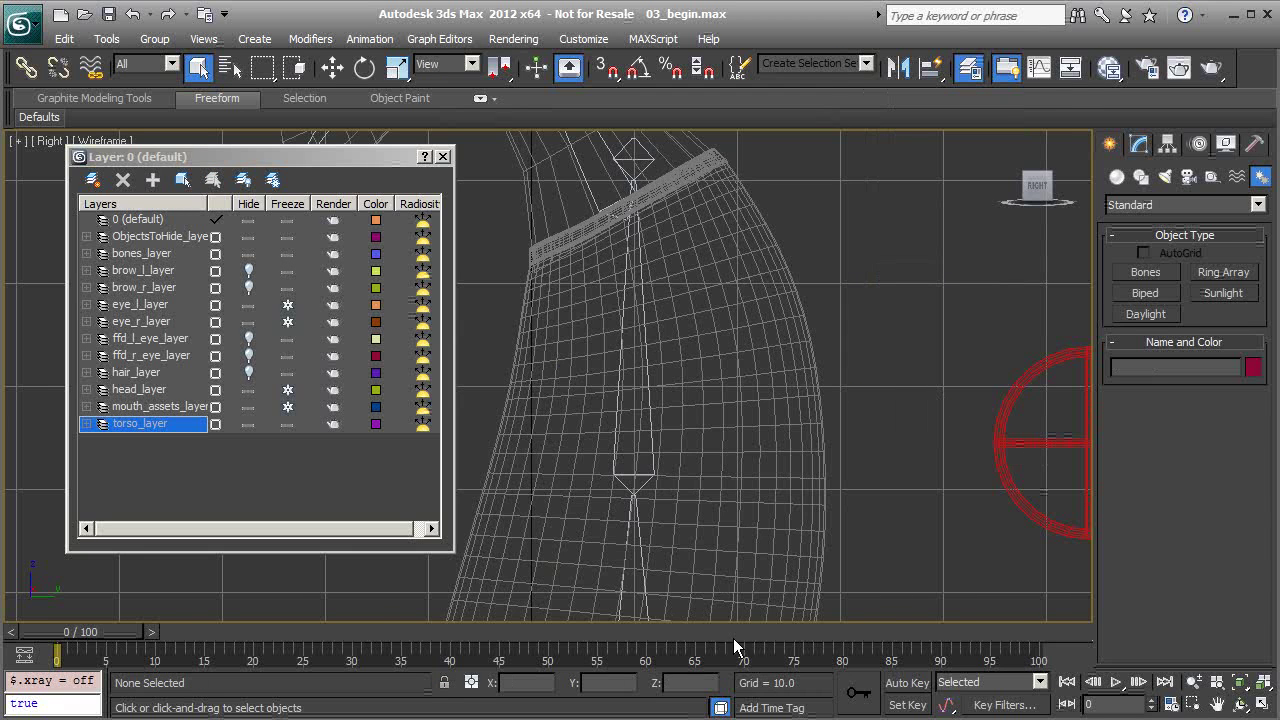
Link the neck bone Bn_Neck01 to the torso rig as its parent.
{"action": "middle_click_drag", "start_coordinate": [681, 276], "coordinate": [735, 422]}
{"action": "left_click", "coordinate": [638, 325]}
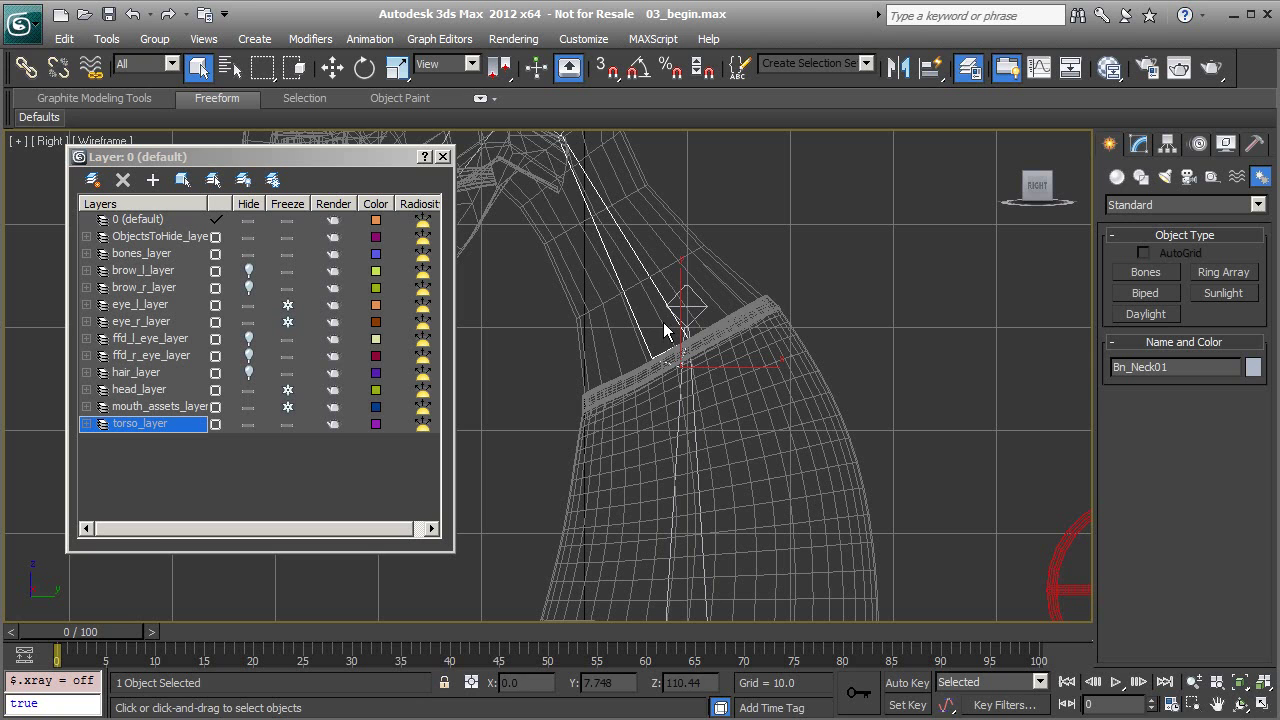
{"action": "left_click", "coordinate": [26, 67]}
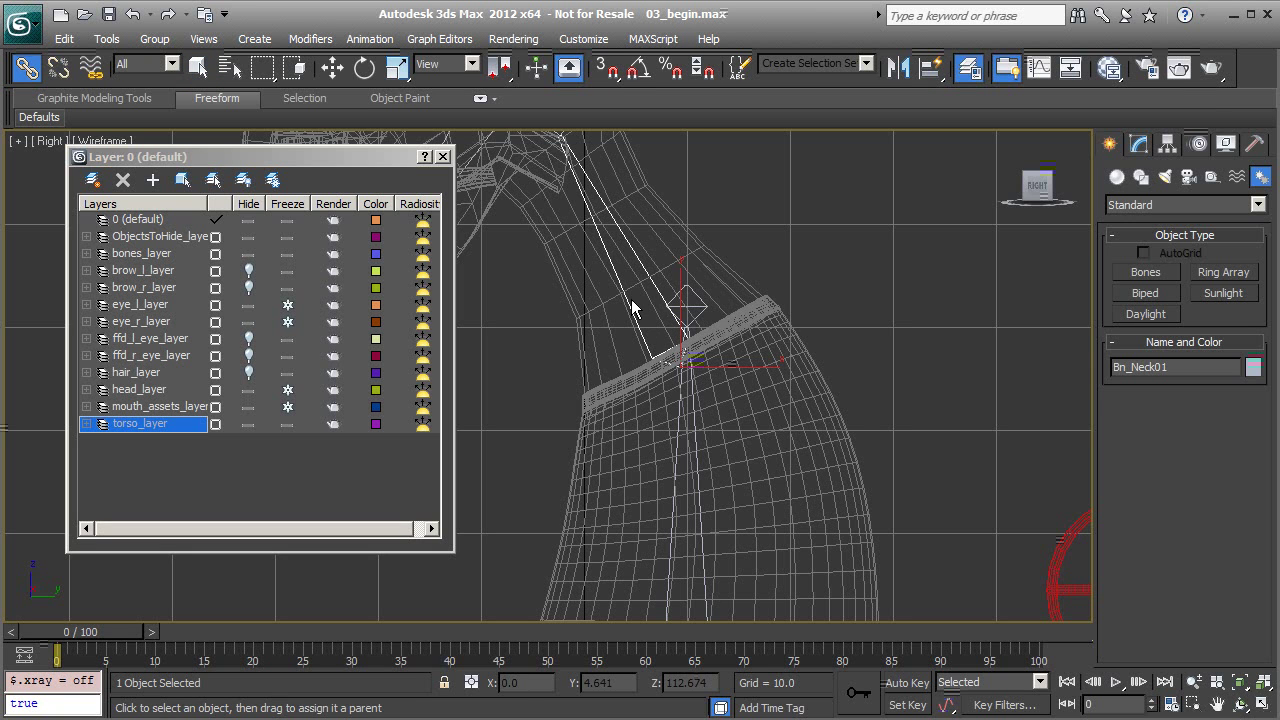
{"action": "left_click_drag", "start_coordinate": [629, 301], "coordinate": [861, 508]}
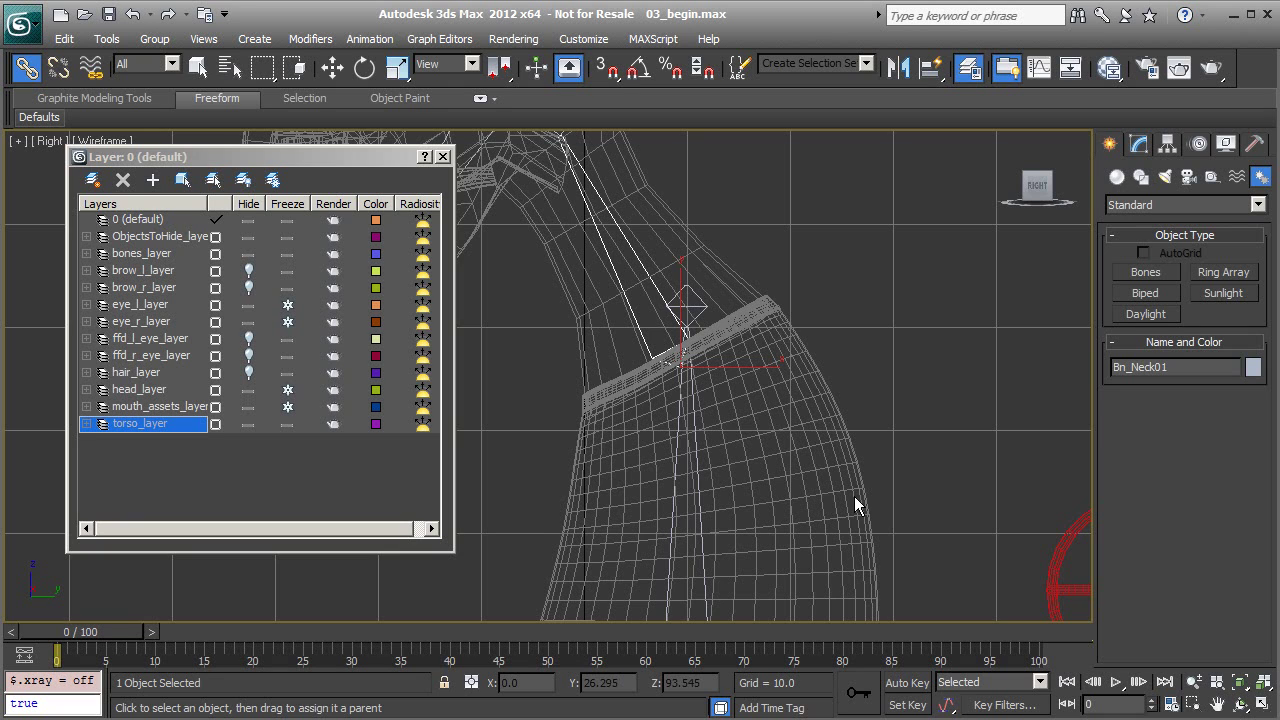
Rotate the chest control CC_Chest01 to test the neck link, undo the rotation and clear the selection.
{"action": "scroll", "coordinate": [870, 436], "scroll_direction": "down", "scroll_amount": 5}
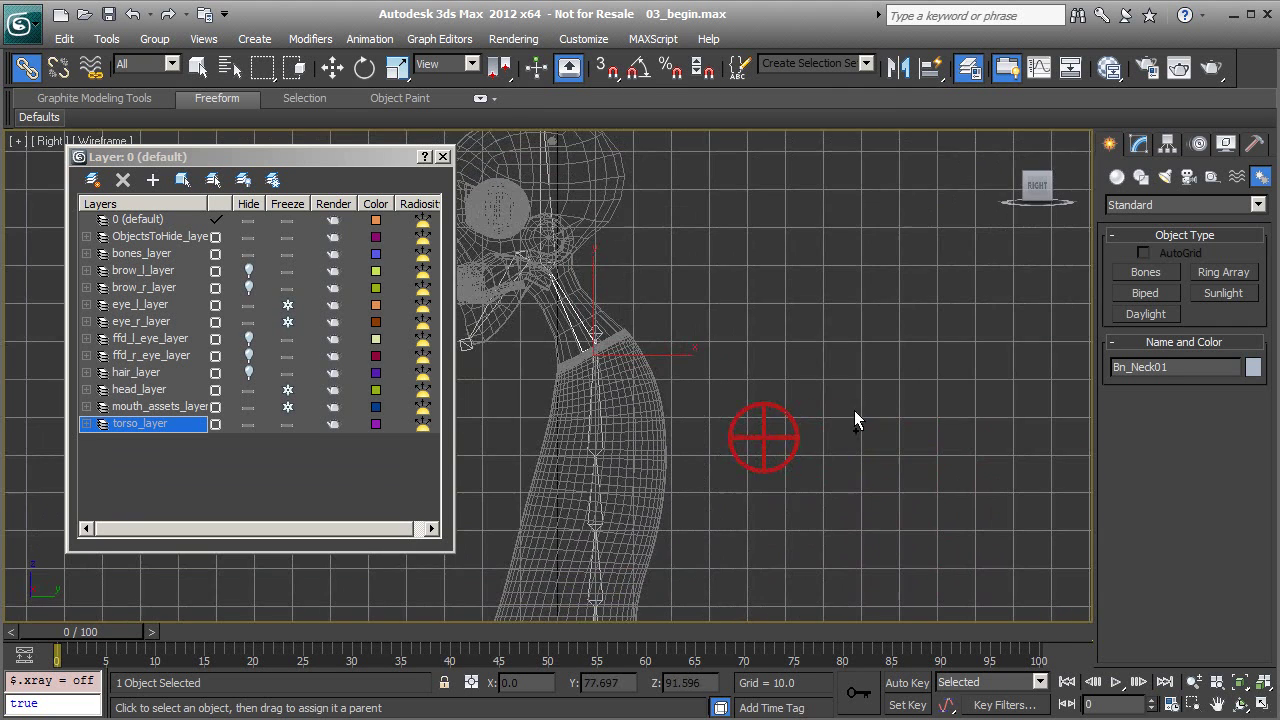
{"action": "left_click", "coordinate": [752, 408]}
{"action": "middle_click_drag", "start_coordinate": [770, 410], "coordinate": [930, 381]}
{"action": "scroll", "coordinate": [848, 382], "scroll_direction": "down", "scroll_amount": 1}
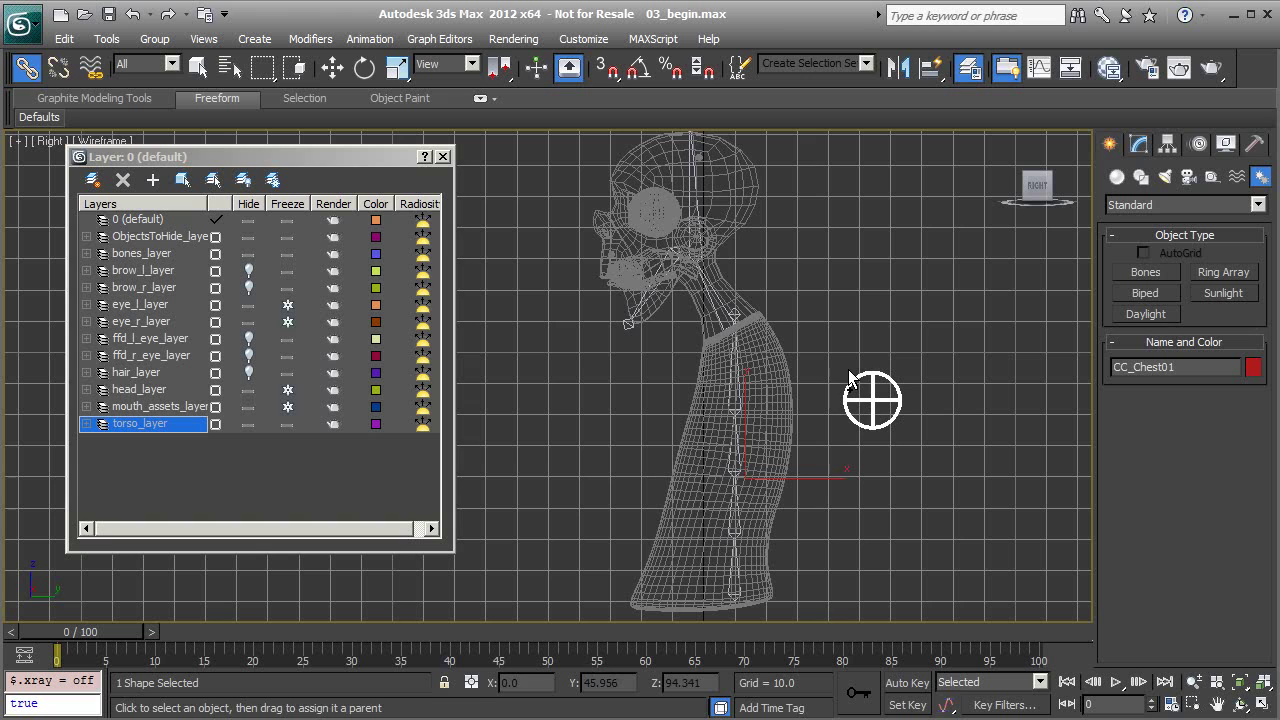
{"action": "key", "text": "e"}
{"action": "left_click_drag", "start_coordinate": [704, 422], "coordinate": [765, 389]}
{"action": "key", "text": "ctrl+z"}
{"action": "middle_click_drag", "start_coordinate": [829, 369], "coordinate": [698, 342]}
{"action": "scroll", "coordinate": [717, 454], "scroll_direction": "up", "scroll_amount": 3}
{"action": "left_click", "coordinate": [749, 300]}
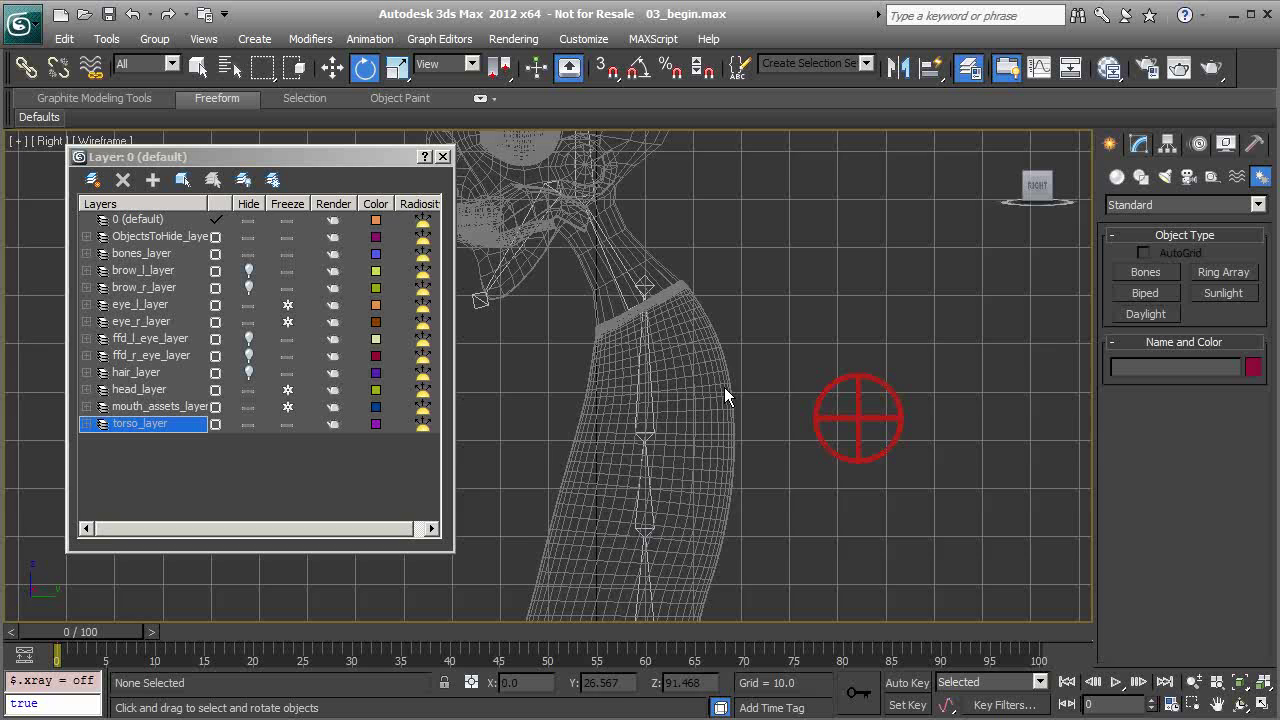
{"action": "middle_click_drag", "start_coordinate": [724, 387], "coordinate": [722, 342]}
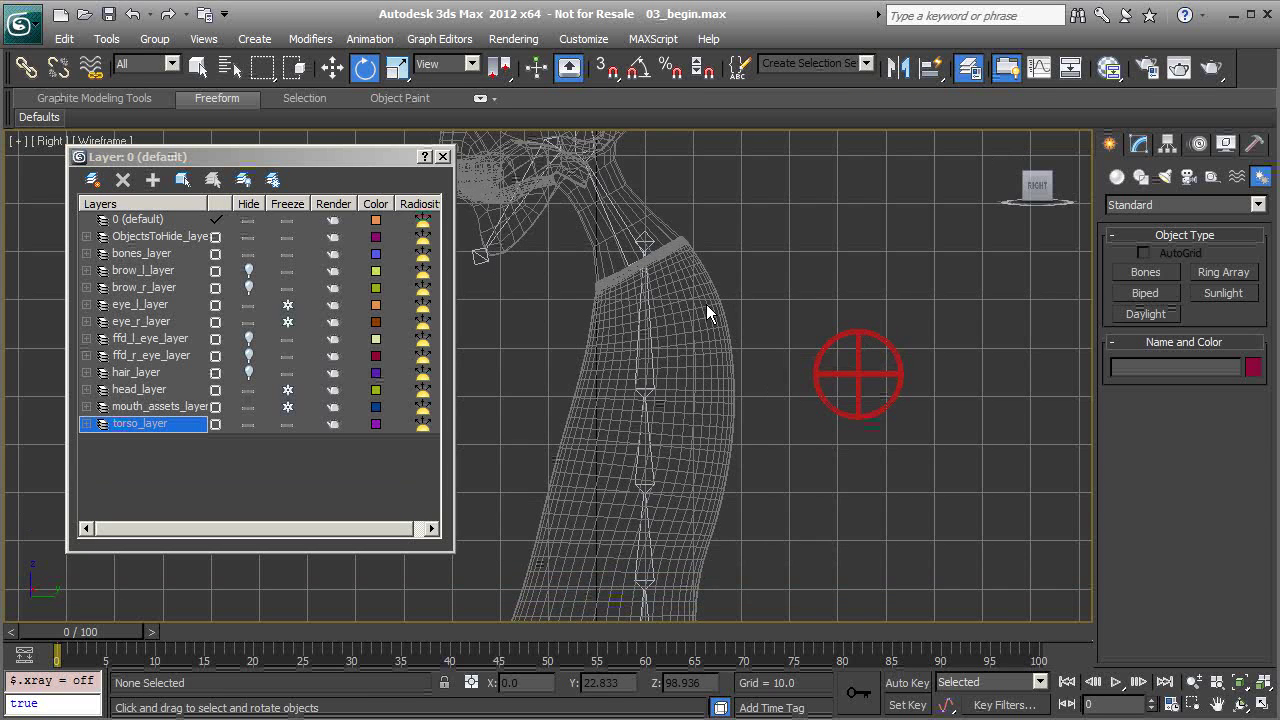
Unfreeze the torso mesh Geo_Torso01 by name from the display settings.
{"action": "left_click", "coordinate": [1257, 146]}
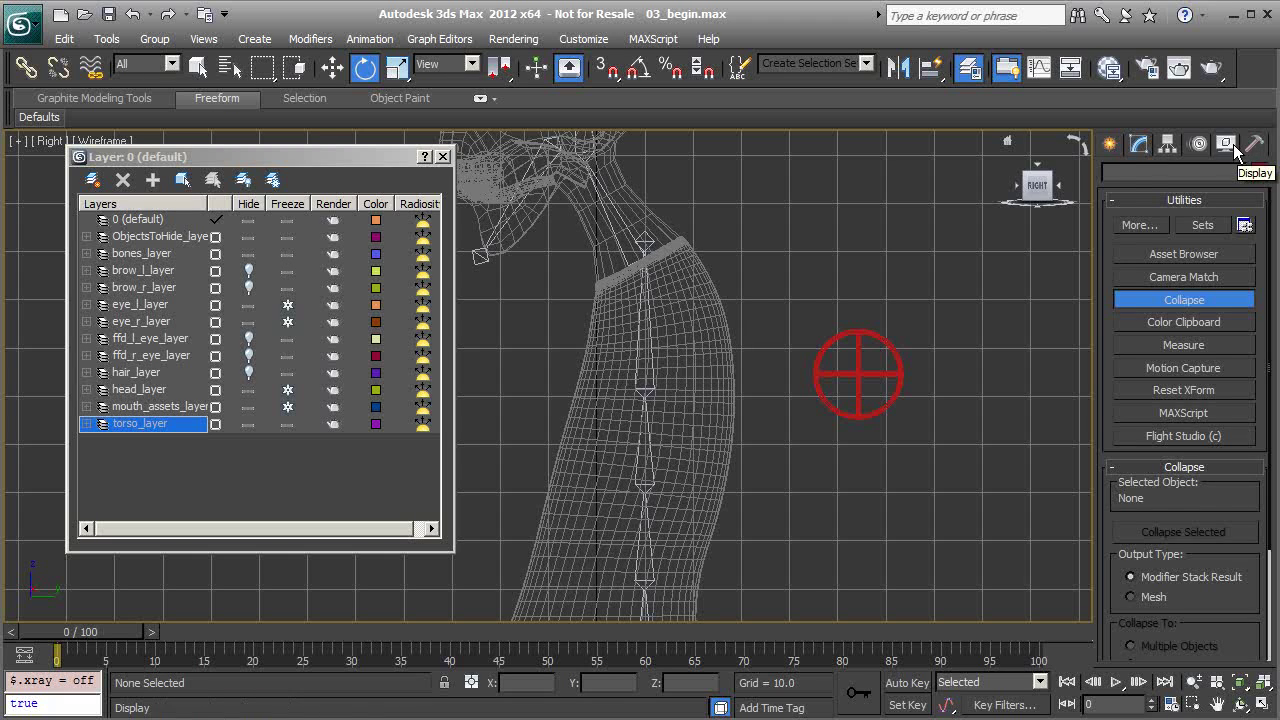
{"action": "left_click", "coordinate": [1230, 145]}
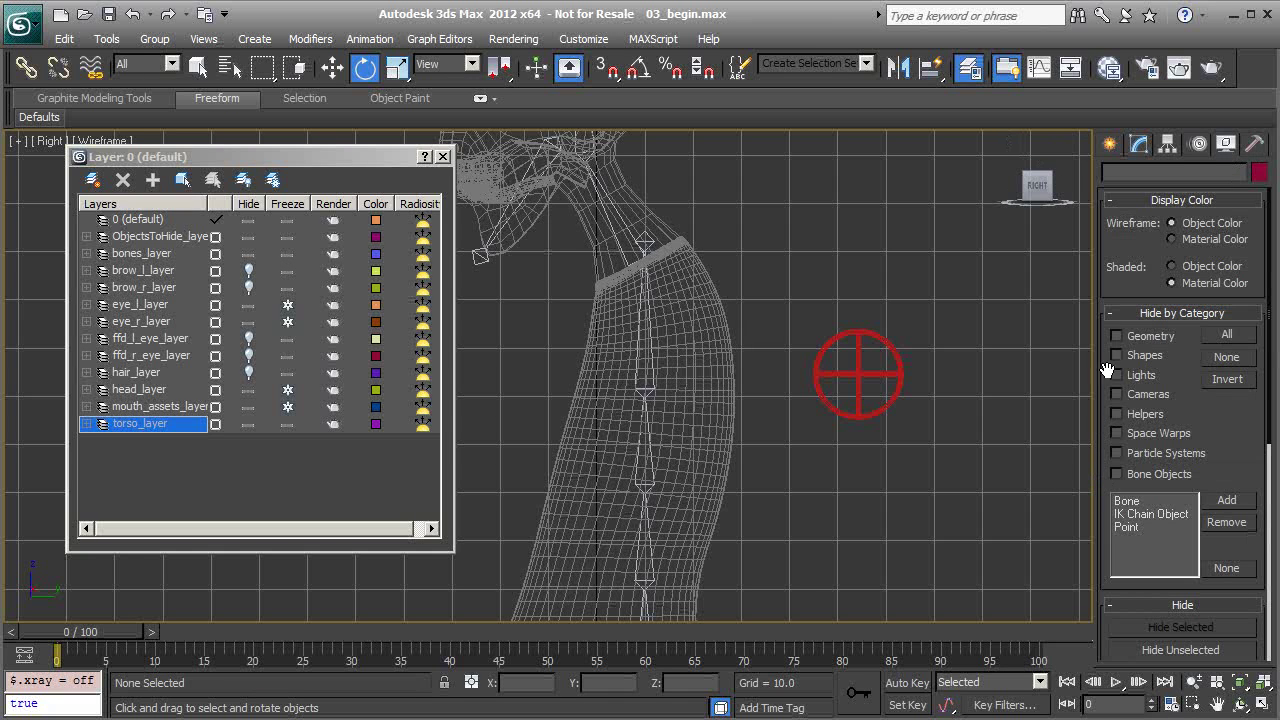
{"action": "left_click_drag", "start_coordinate": [1106, 434], "coordinate": [1151, 157]}
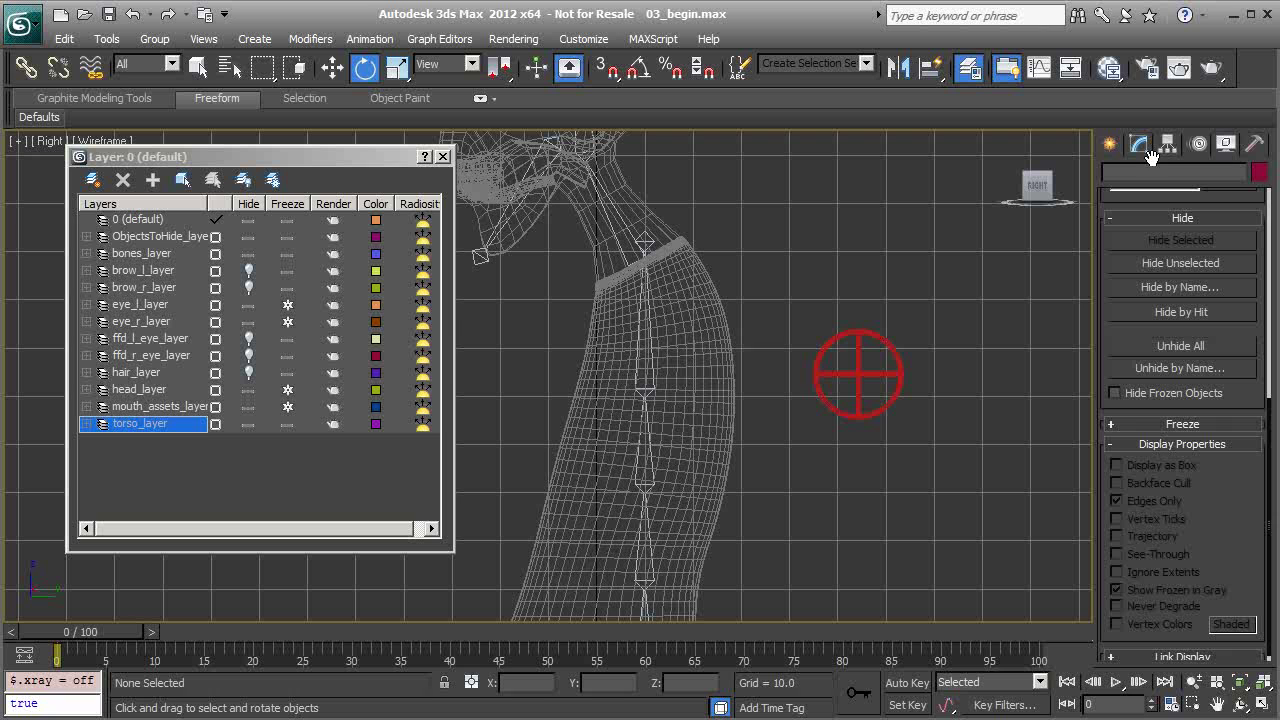
{"action": "left_click", "coordinate": [1207, 424]}
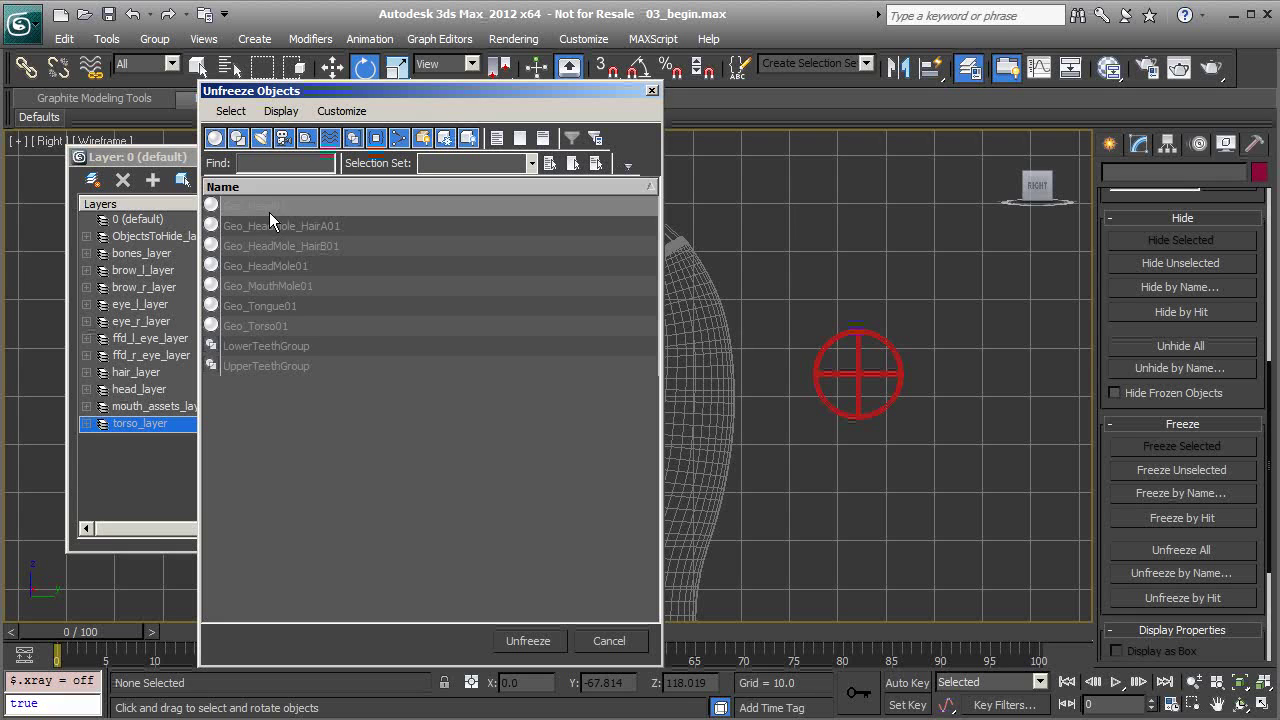
{"action": "left_click", "coordinate": [269, 210]}
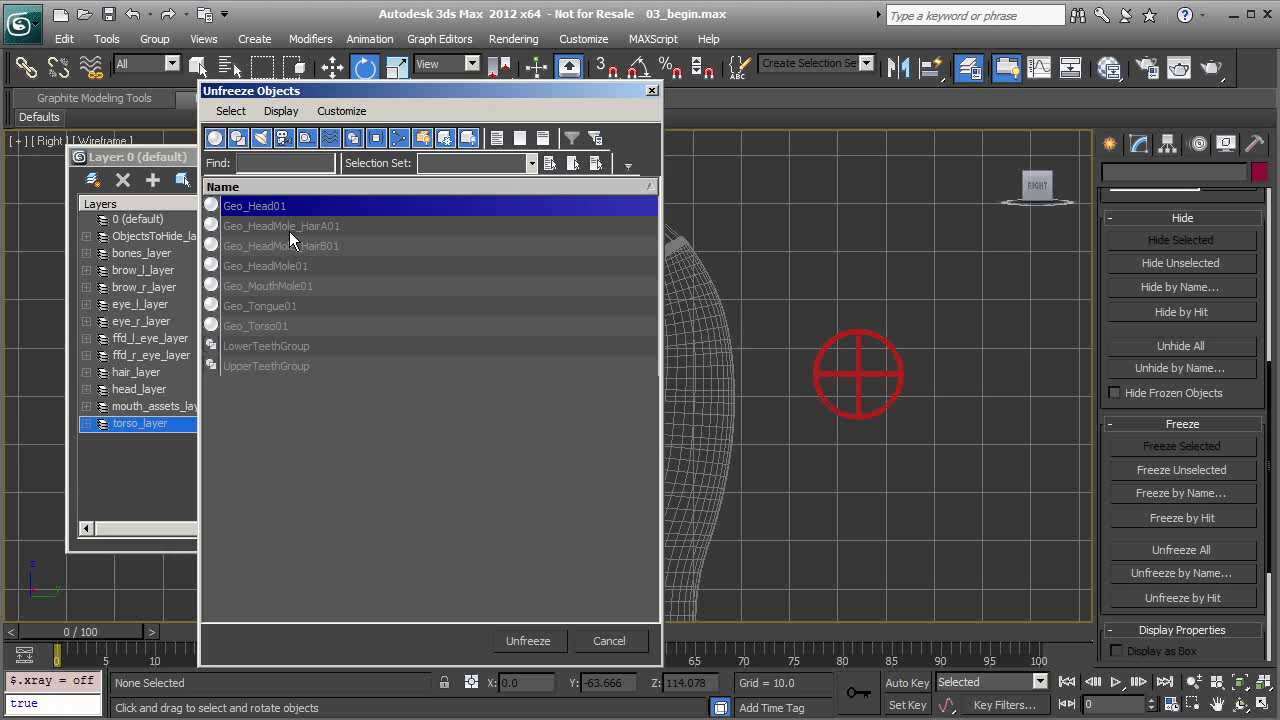
{"action": "left_click", "coordinate": [250, 326]}
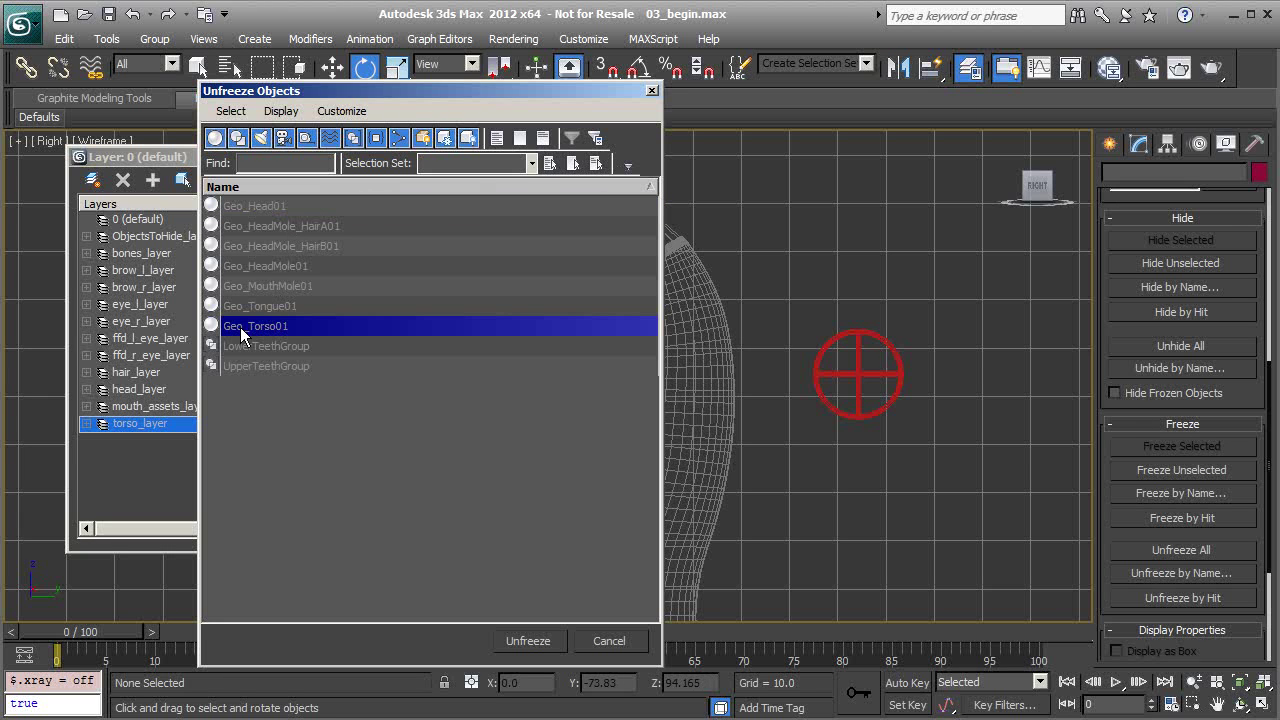
{"action": "left_click", "coordinate": [528, 641]}
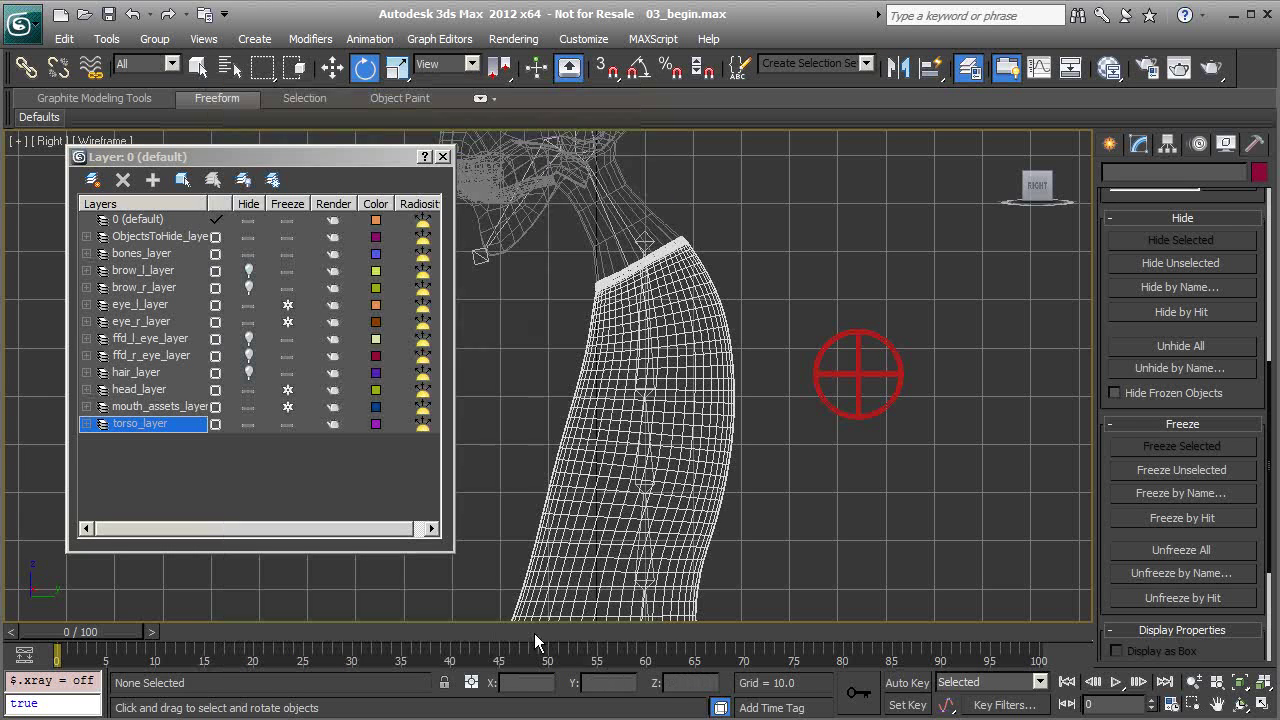
Switch to the perspective view of the head and unfreeze head_layer and mouth_assets_layer.
{"action": "middle_click_drag", "start_coordinate": [772, 249], "coordinate": [842, 469]}
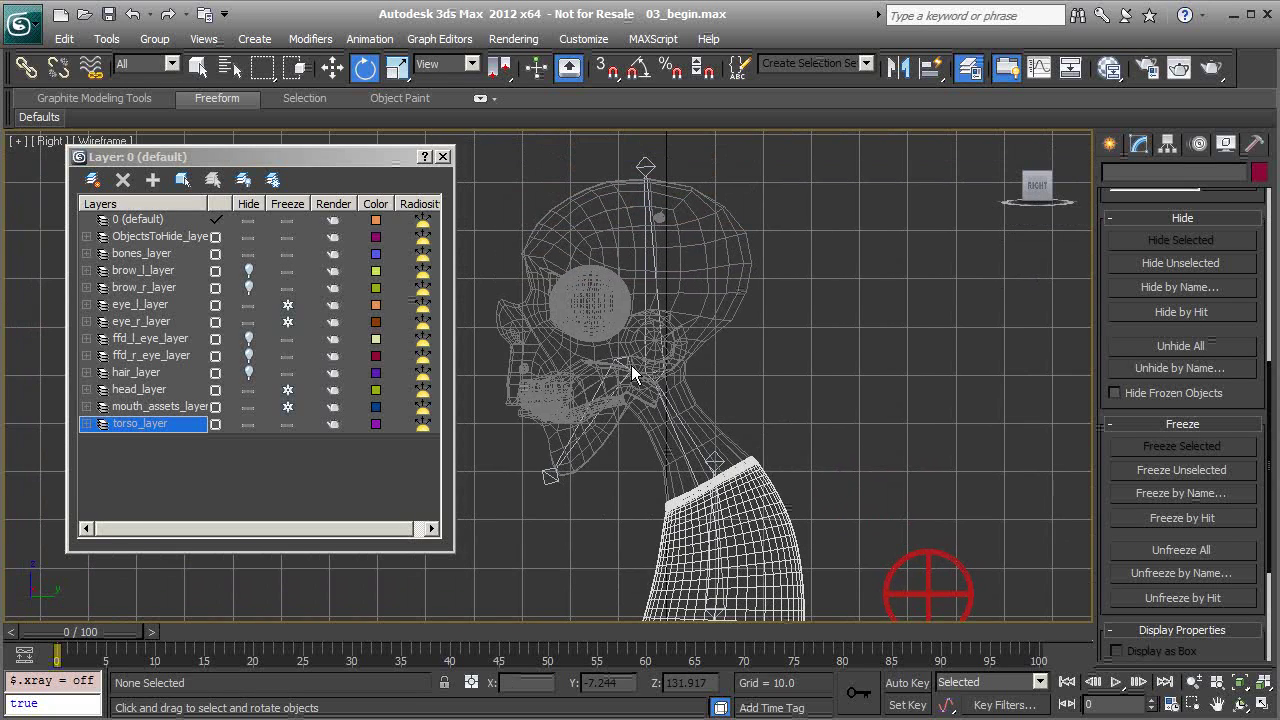
{"action": "scroll", "coordinate": [631, 365], "scroll_direction": "up", "scroll_amount": 4}
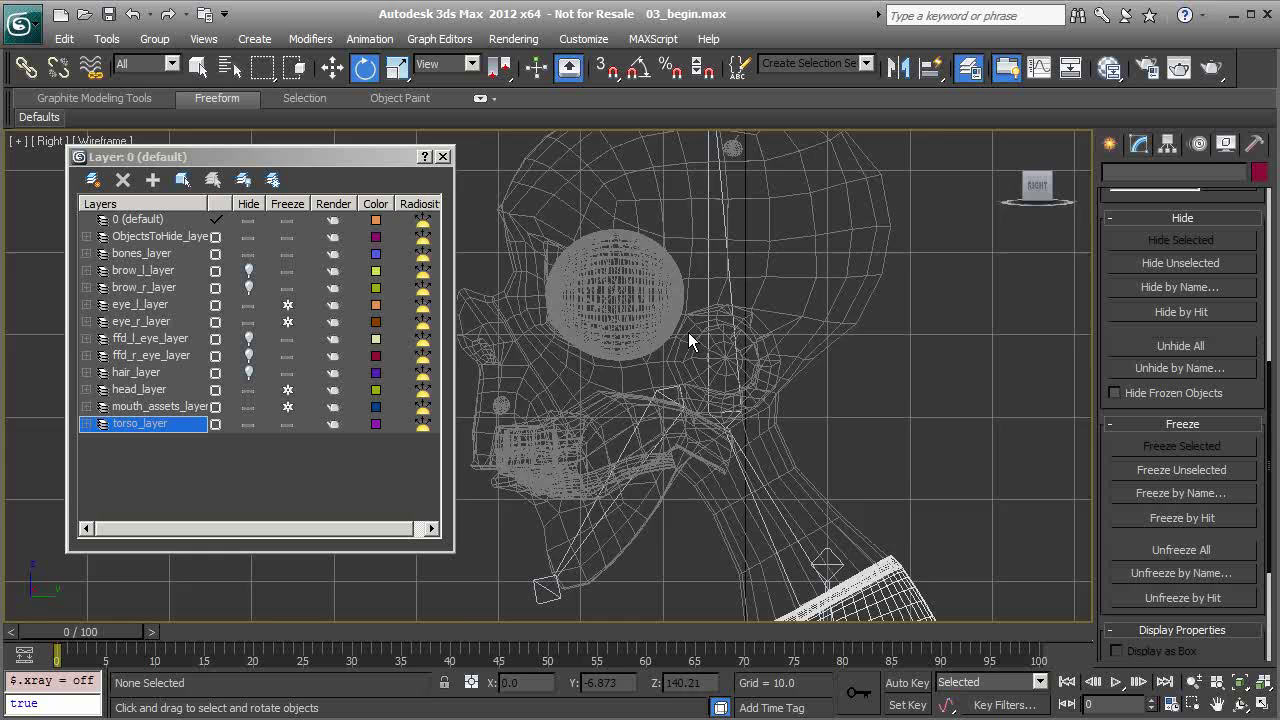
{"action": "key", "text": "alt+w"}
{"action": "left_click", "coordinate": [669, 472]}
{"action": "key", "text": "alt+w"}
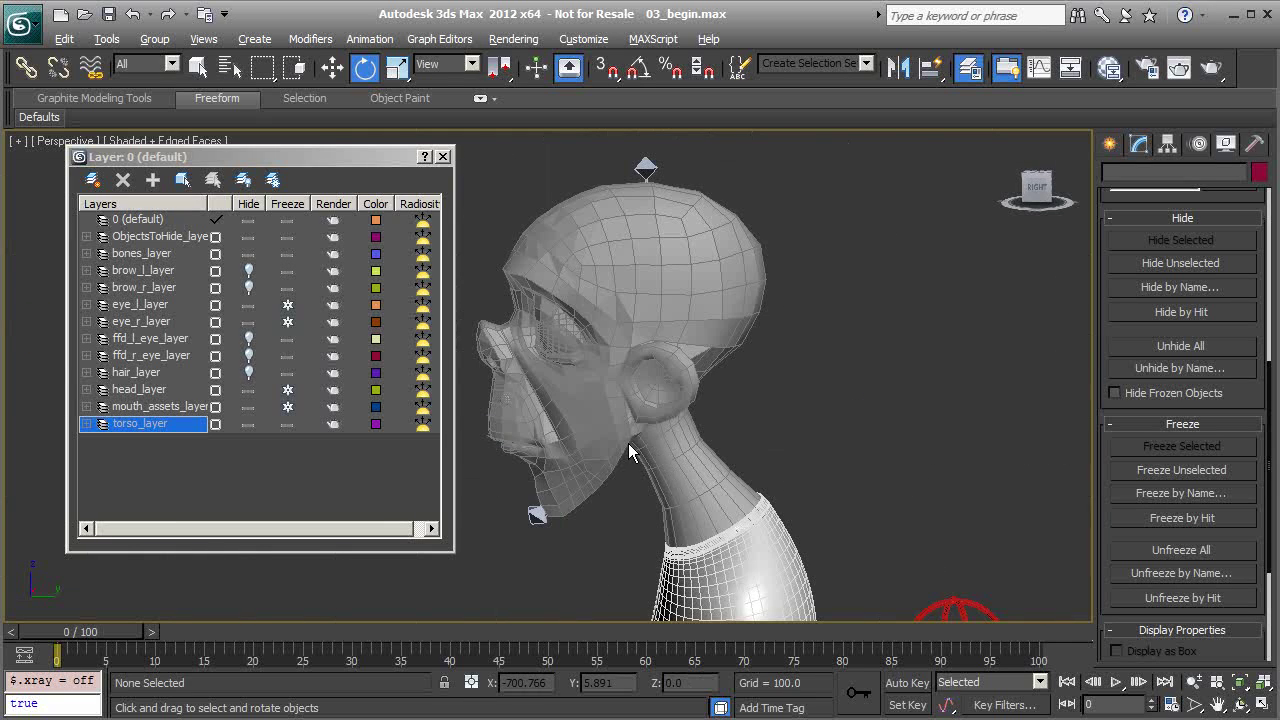
{"action": "middle_click_drag", "start_coordinate": [629, 452], "coordinate": [642, 421], "text": "alt"}
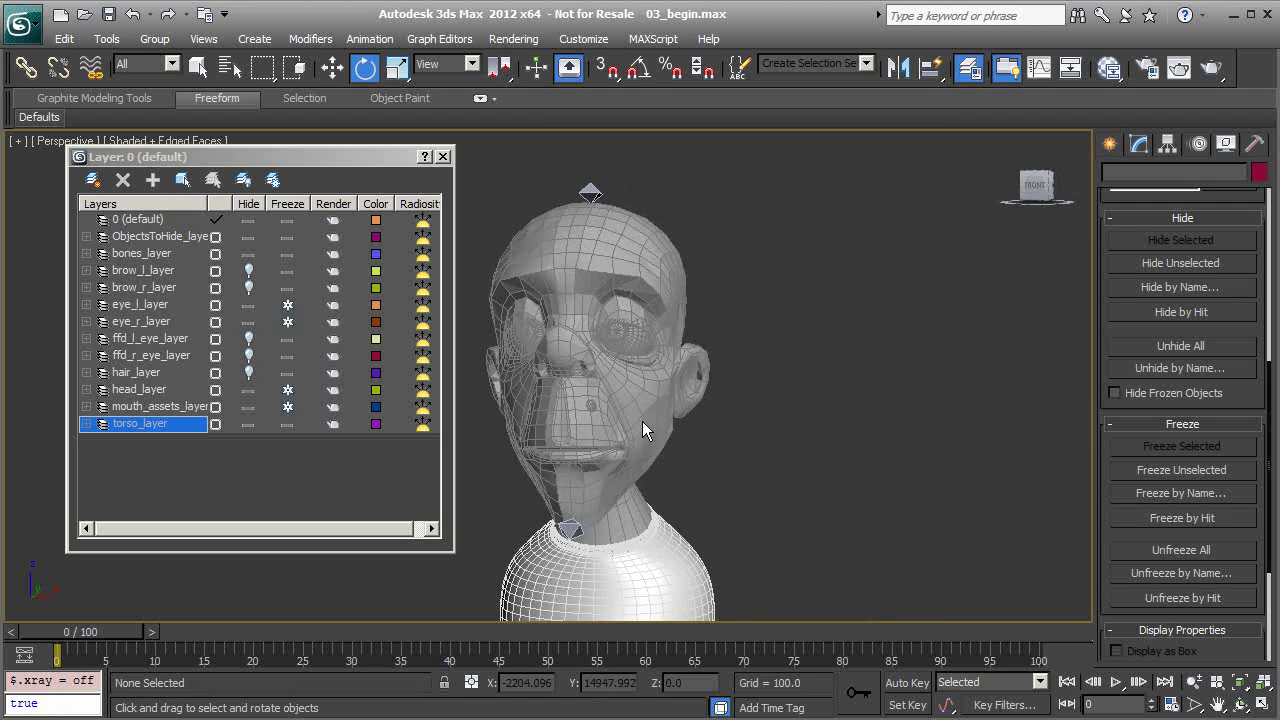
{"action": "middle_click_drag", "start_coordinate": [625, 306], "coordinate": [597, 355], "text": "alt"}
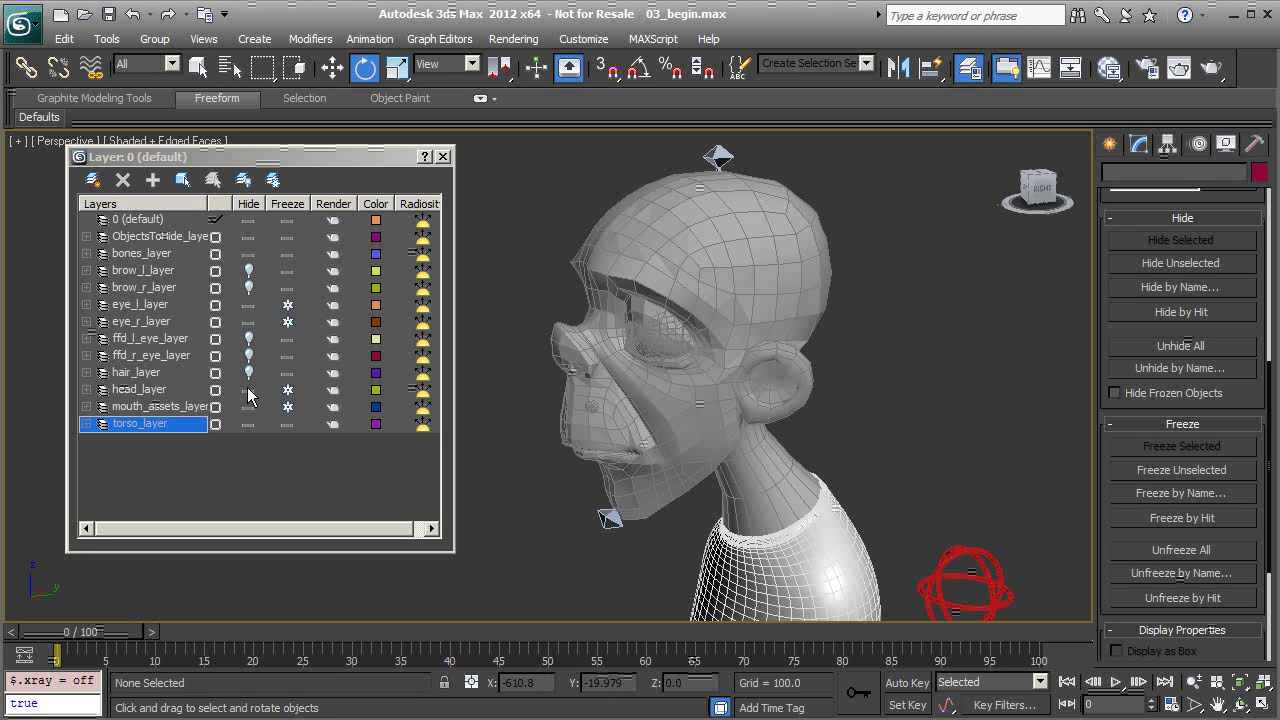
{"action": "left_click", "coordinate": [288, 390]}
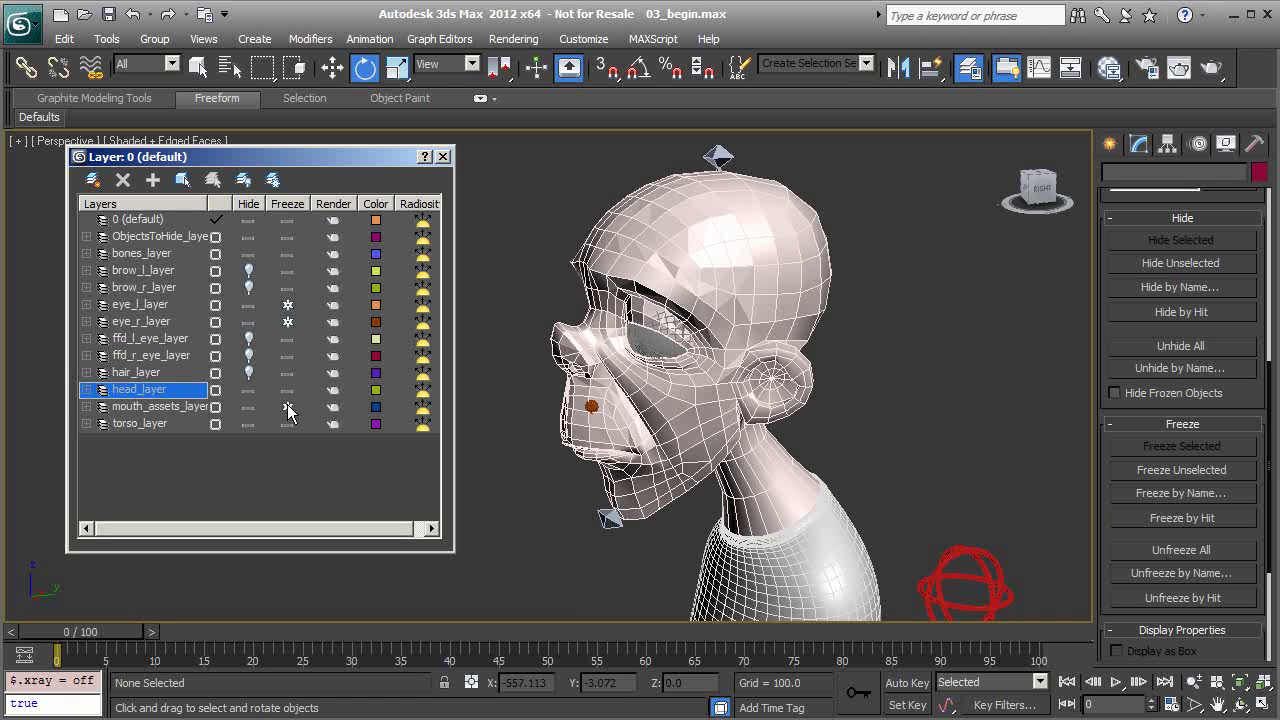
{"action": "left_click", "coordinate": [288, 407]}
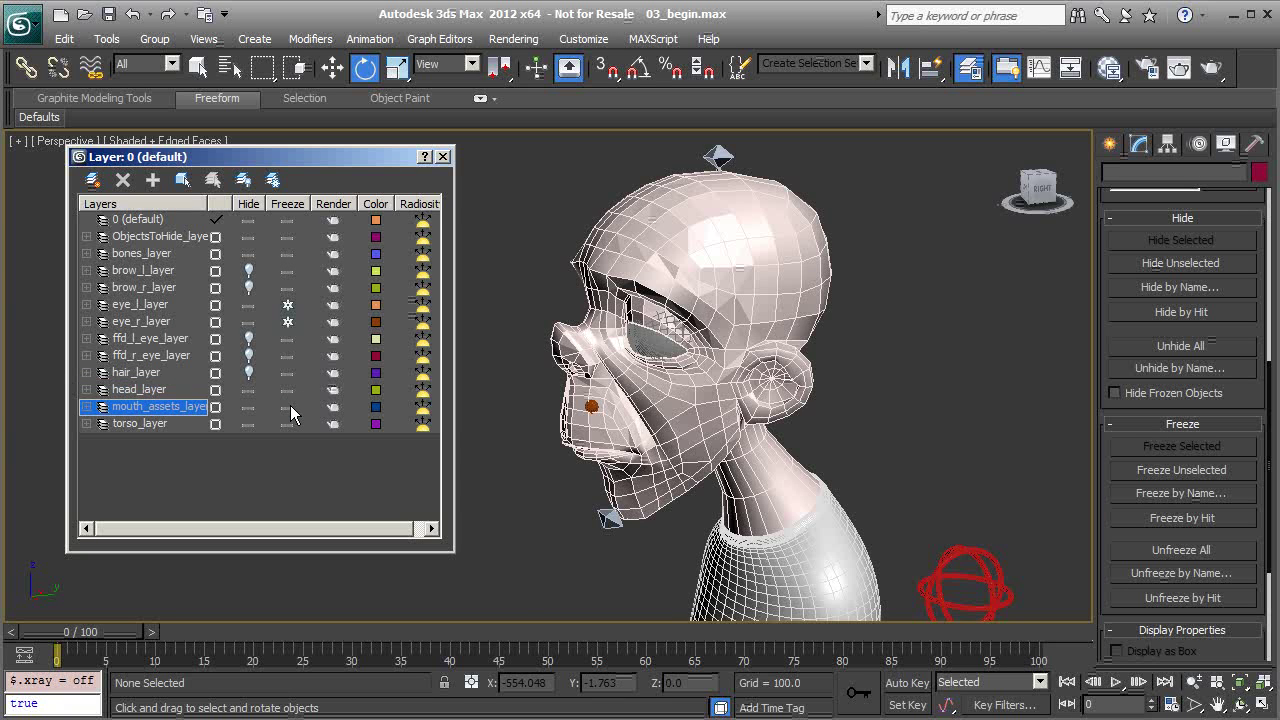
Unfreeze the two eye layers, eye_l_layer and eye_r_layer, and check both eyes in the head.
{"action": "middle_click_drag", "start_coordinate": [731, 362], "coordinate": [653, 330], "text": "alt"}
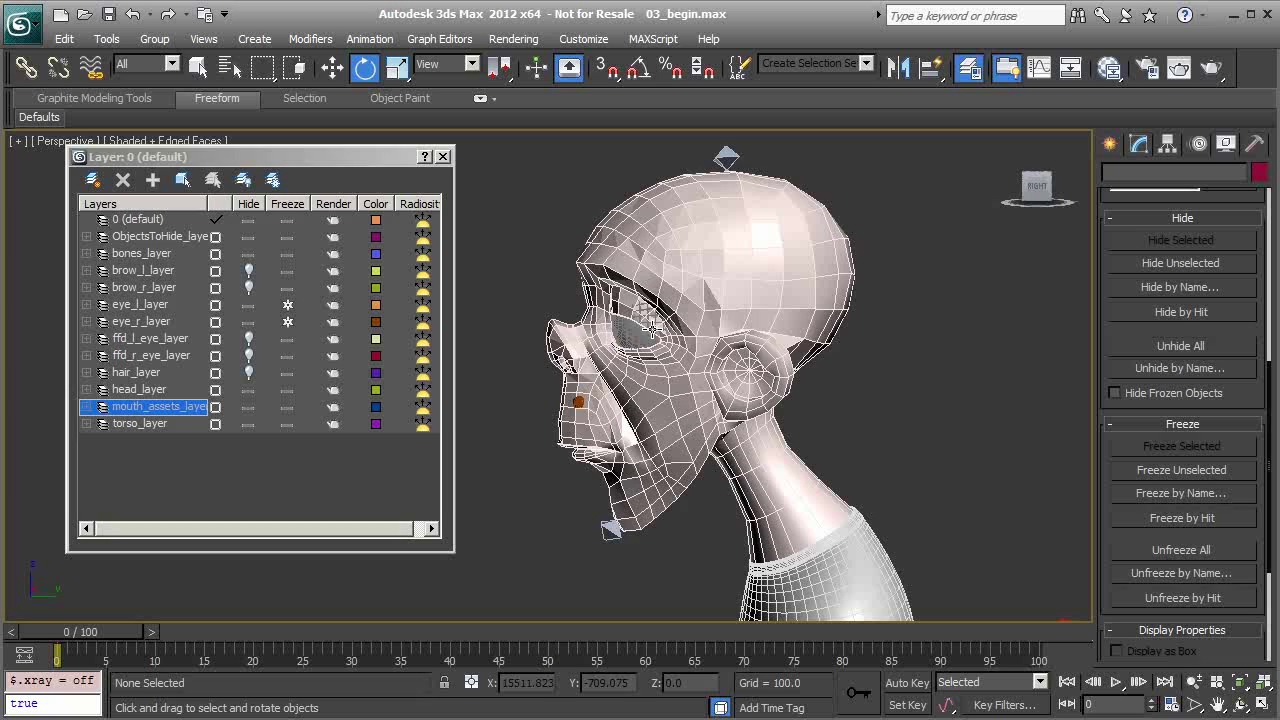
{"action": "left_click", "coordinate": [287, 304]}
{"action": "left_click", "coordinate": [287, 321]}
{"action": "middle_click_drag", "start_coordinate": [715, 356], "coordinate": [799, 414], "text": "alt"}
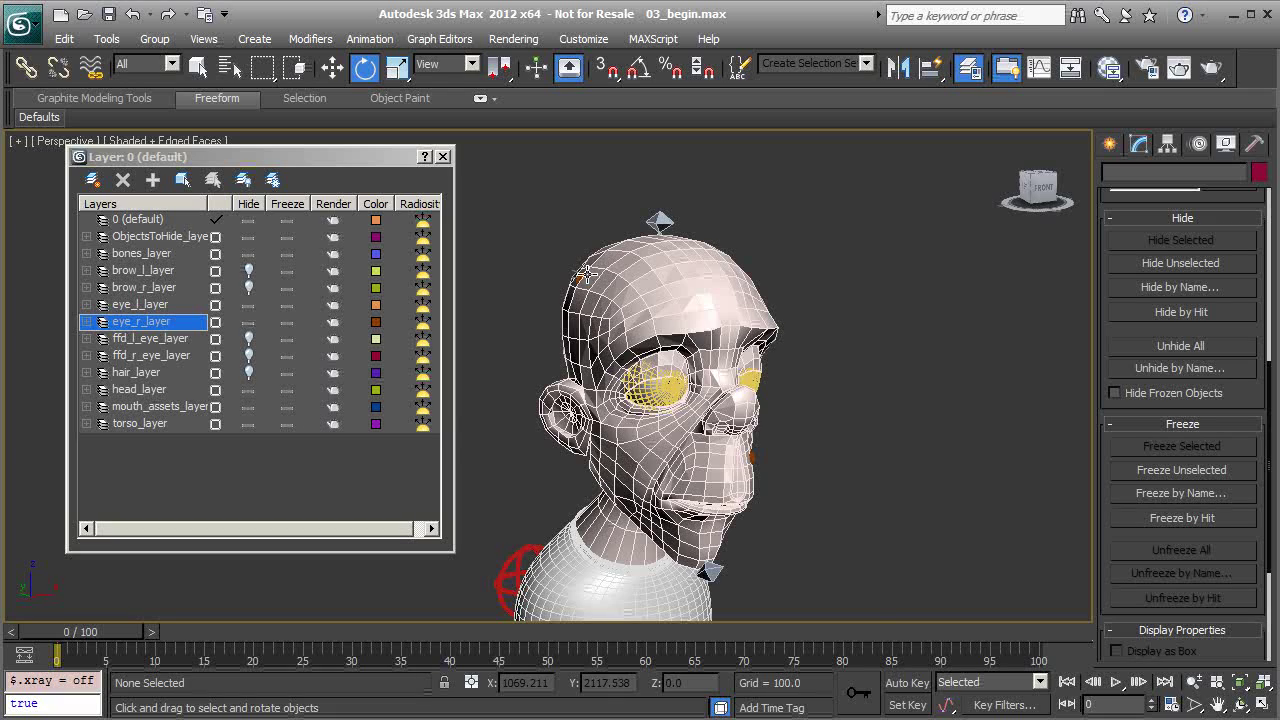
{"action": "middle_click_drag", "start_coordinate": [642, 304], "coordinate": [560, 300], "text": "alt"}
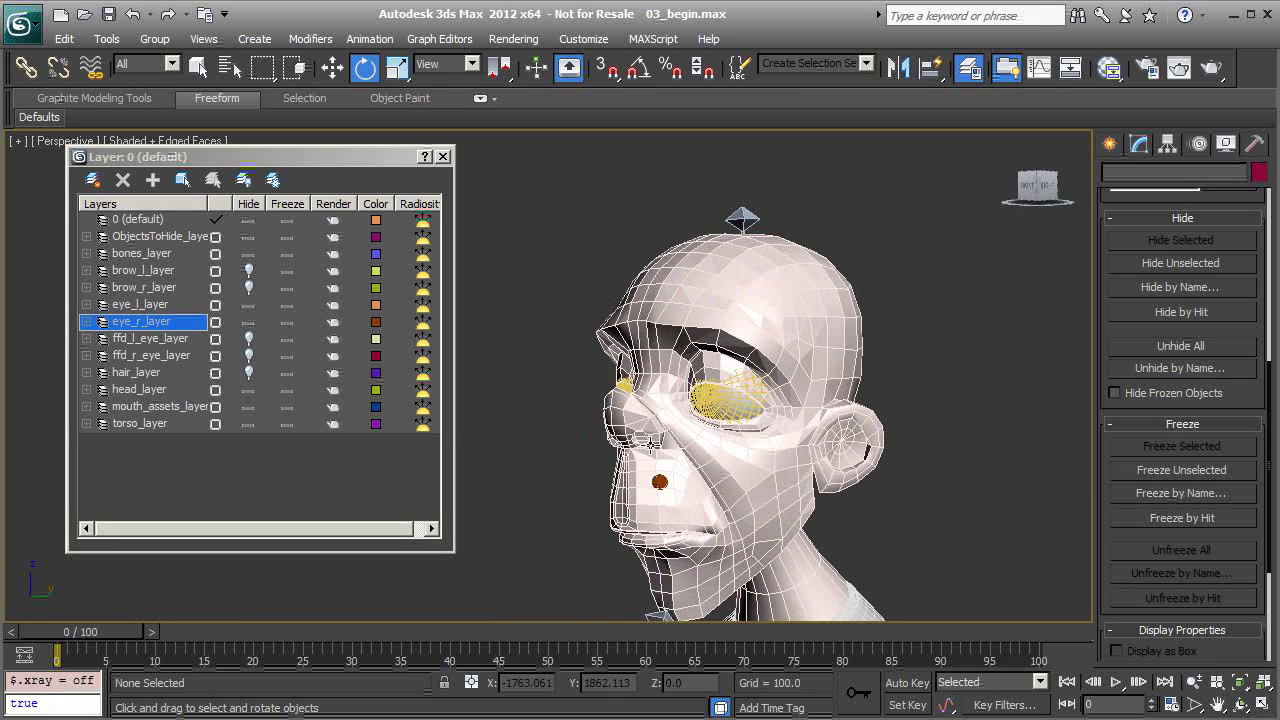
Select the mouth mole Geo_MouthMole01 and link it to the head bone in wireframe display.
{"action": "middle_click_drag", "start_coordinate": [715, 446], "coordinate": [701, 314]}
{"action": "scroll", "coordinate": [678, 364], "scroll_direction": "up", "scroll_amount": 5}
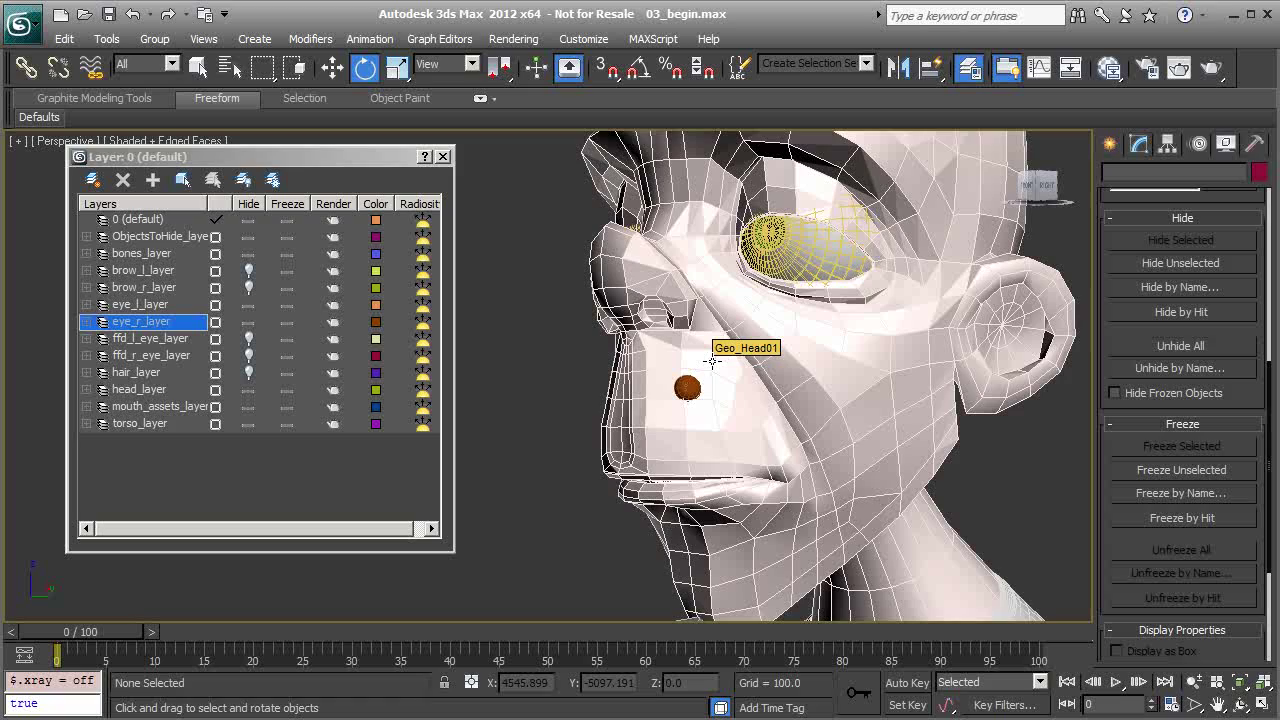
{"action": "middle_click_drag", "start_coordinate": [710, 364], "coordinate": [728, 338]}
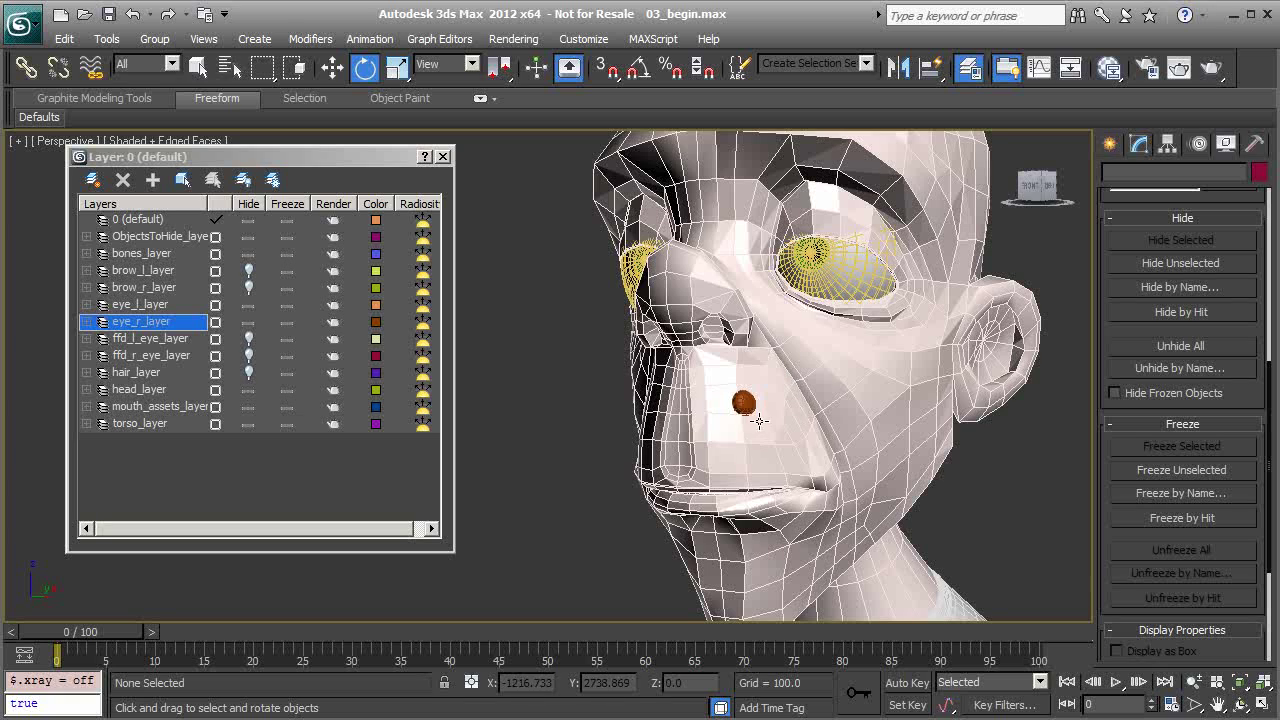
{"action": "middle_click_drag", "start_coordinate": [743, 403], "coordinate": [696, 408], "text": "alt"}
{"action": "left_click", "coordinate": [697, 407]}
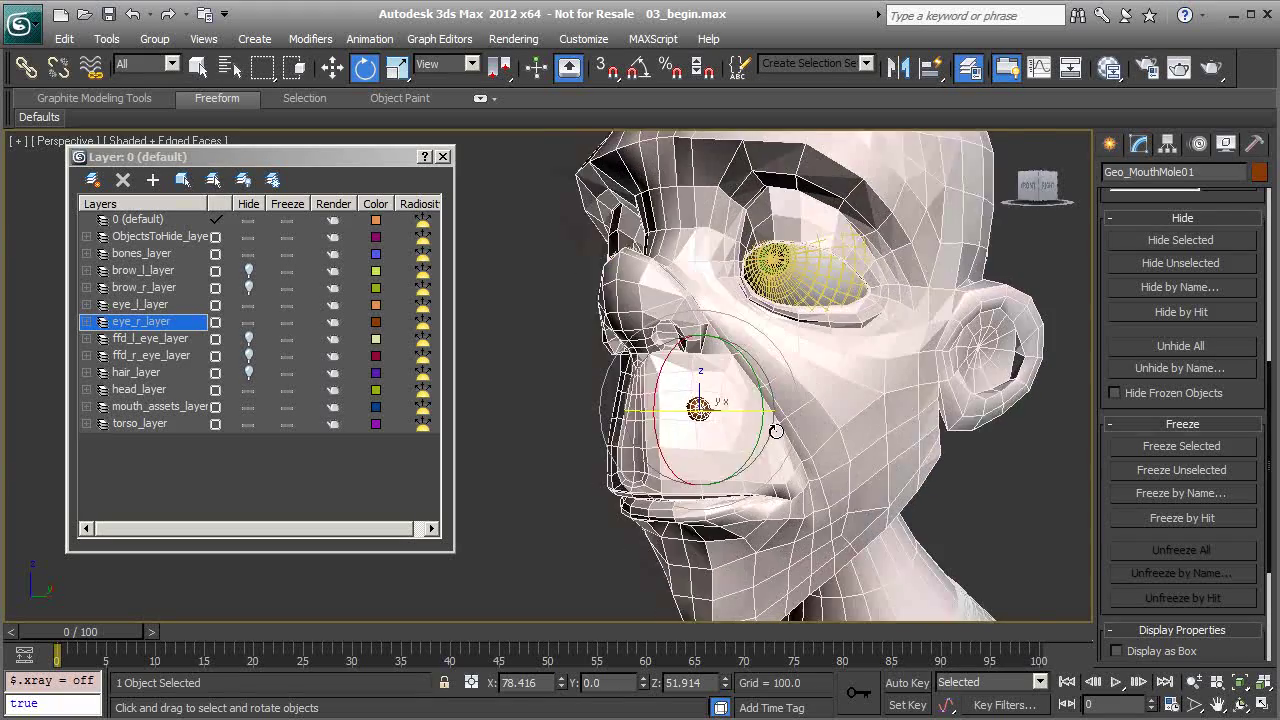
{"action": "middle_click_drag", "start_coordinate": [776, 430], "coordinate": [699, 409], "text": "alt"}
{"action": "key", "text": "F3"}
{"action": "middle_click_drag", "start_coordinate": [873, 375], "coordinate": [773, 460]}
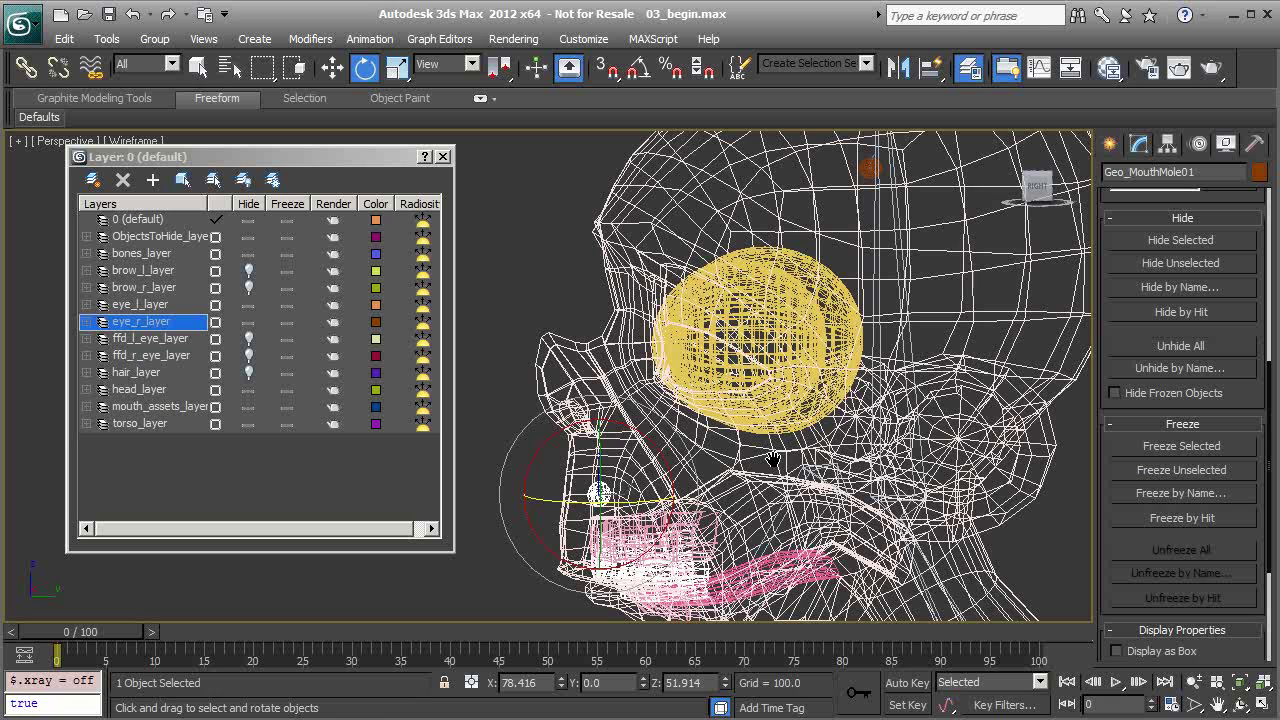
{"action": "left_click", "coordinate": [24, 66]}
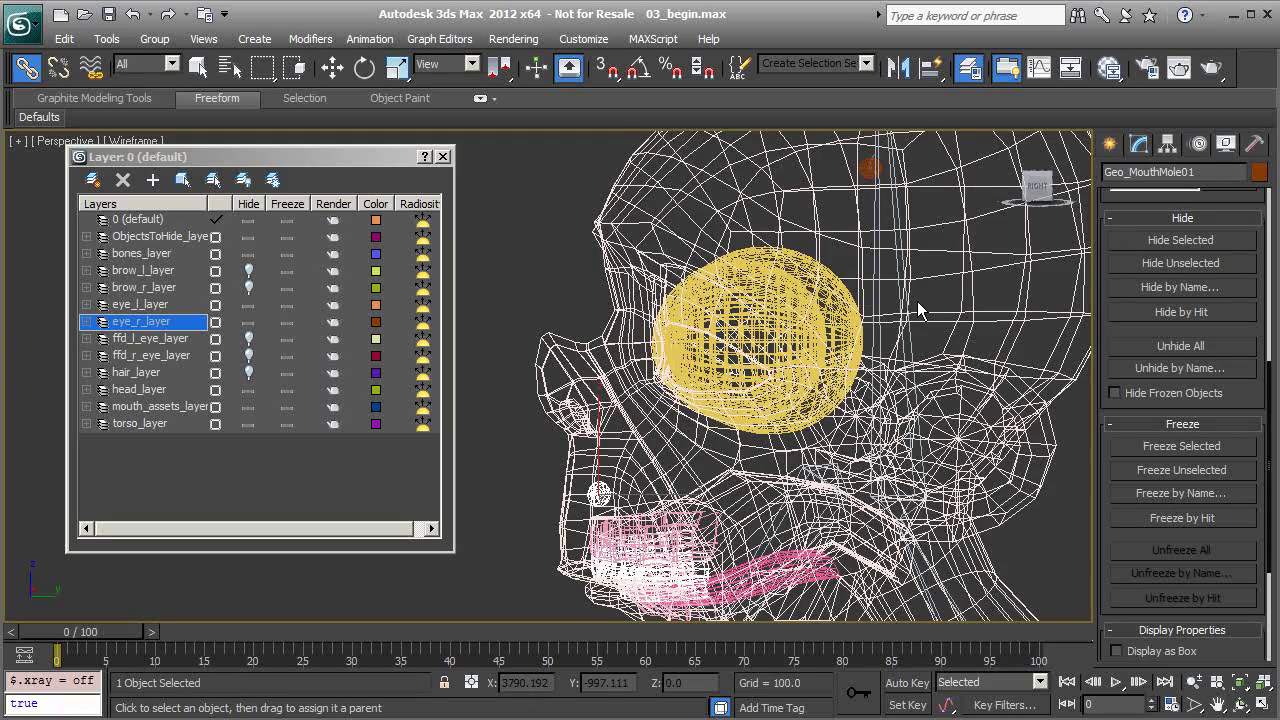
Unhide the eye lattice layers ffd_l_eye_layer and ffd_r_eye_layer.
{"action": "middle_click_drag", "start_coordinate": [801, 331], "coordinate": [803, 322], "text": "alt"}
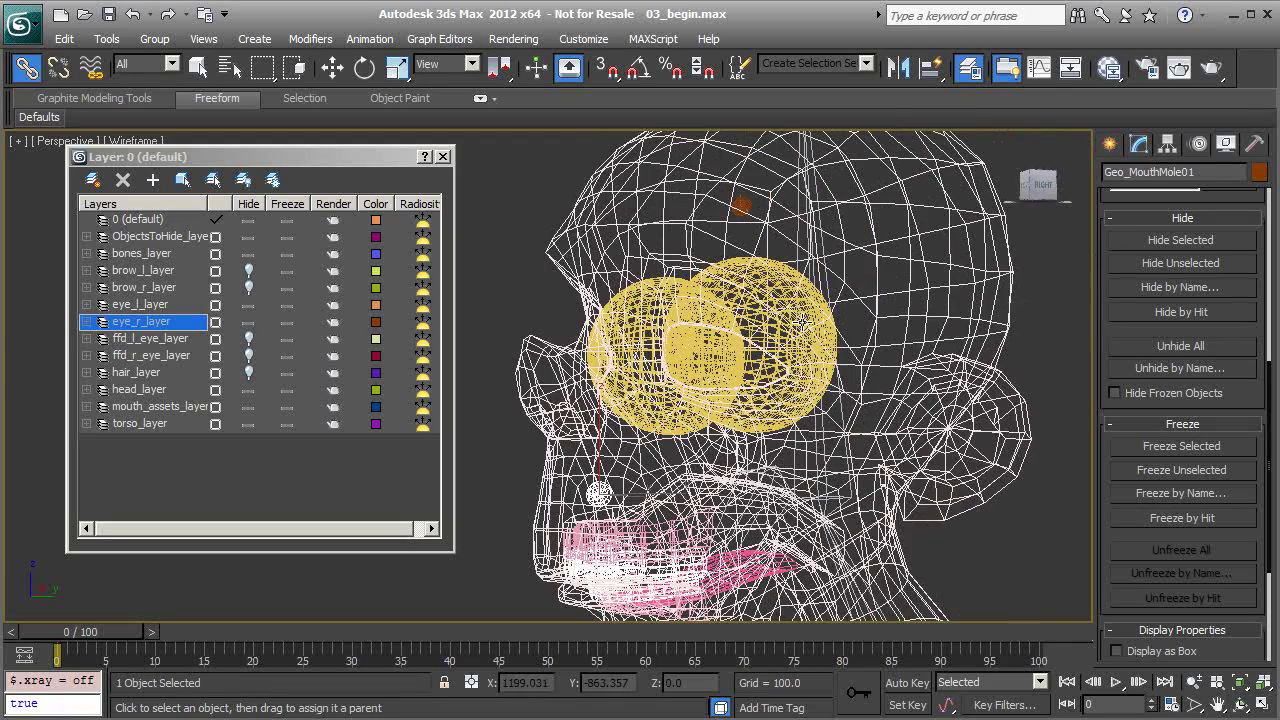
{"action": "left_click", "coordinate": [249, 338]}
{"action": "left_click", "coordinate": [249, 355]}
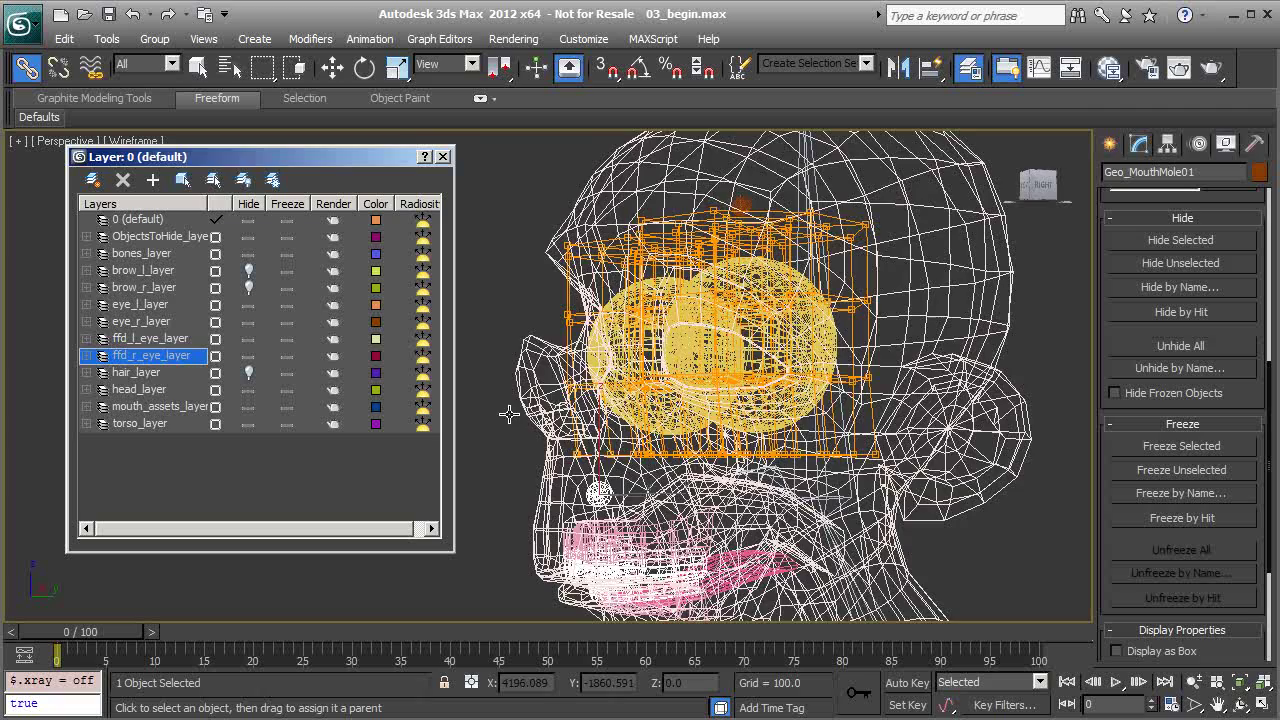
{"action": "middle_click_drag", "start_coordinate": [509, 413], "coordinate": [676, 371], "text": "alt"}
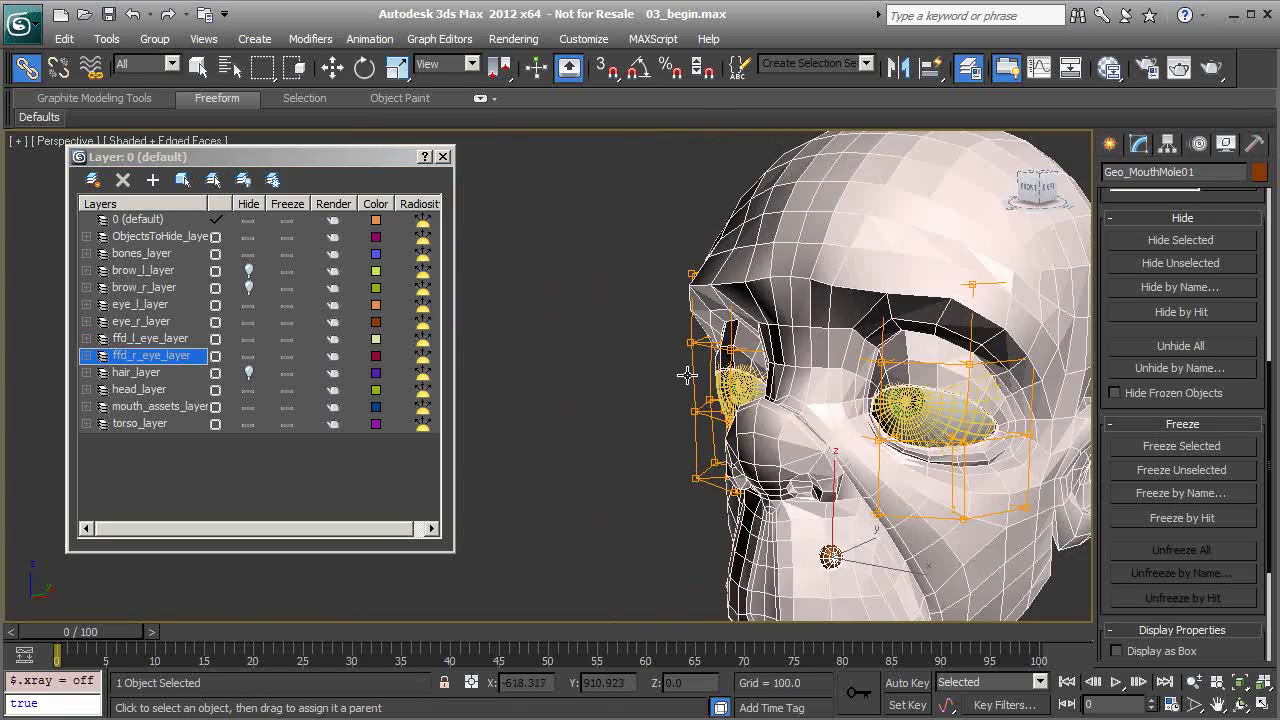
Select both eye groups, including Grp_R_Eye01, and link them to the head bone.
{"action": "middle_click_drag", "start_coordinate": [672, 386], "coordinate": [757, 388], "text": "alt"}
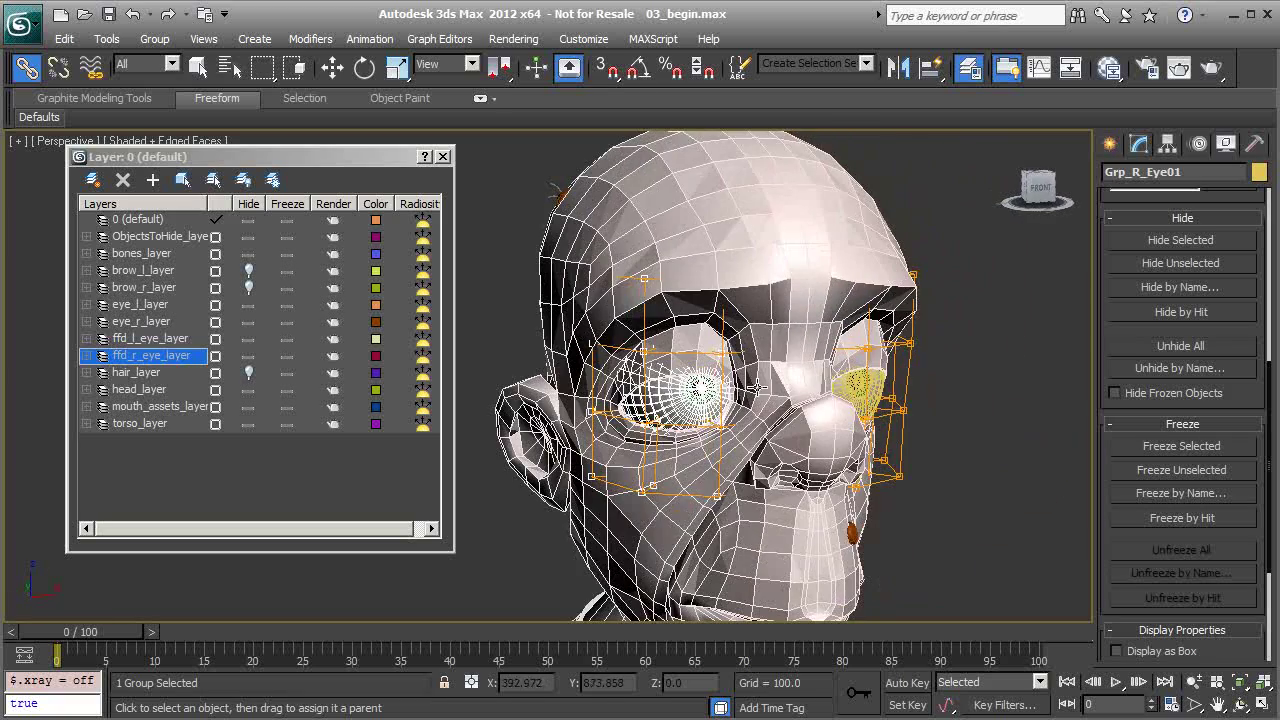
{"action": "left_click", "coordinate": [905, 395], "text": "ctrl"}
{"action": "mouse_move", "coordinate": [948, 410]}
{"action": "middle_mouse_down", "text": "alt"}
{"action": "mouse_move", "coordinate": [768, 405]}
{"action": "mouse_move", "coordinate": [740, 382]}
{"action": "mouse_move", "coordinate": [700, 385]}
{"action": "middle_mouse_up", "text": "alt"}
{"action": "key", "text": "F3"}
{"action": "scroll", "coordinate": [868, 290], "scroll_direction": "up", "scroll_amount": 2}
{"action": "middle_click_drag", "start_coordinate": [856, 335], "coordinate": [770, 358]}
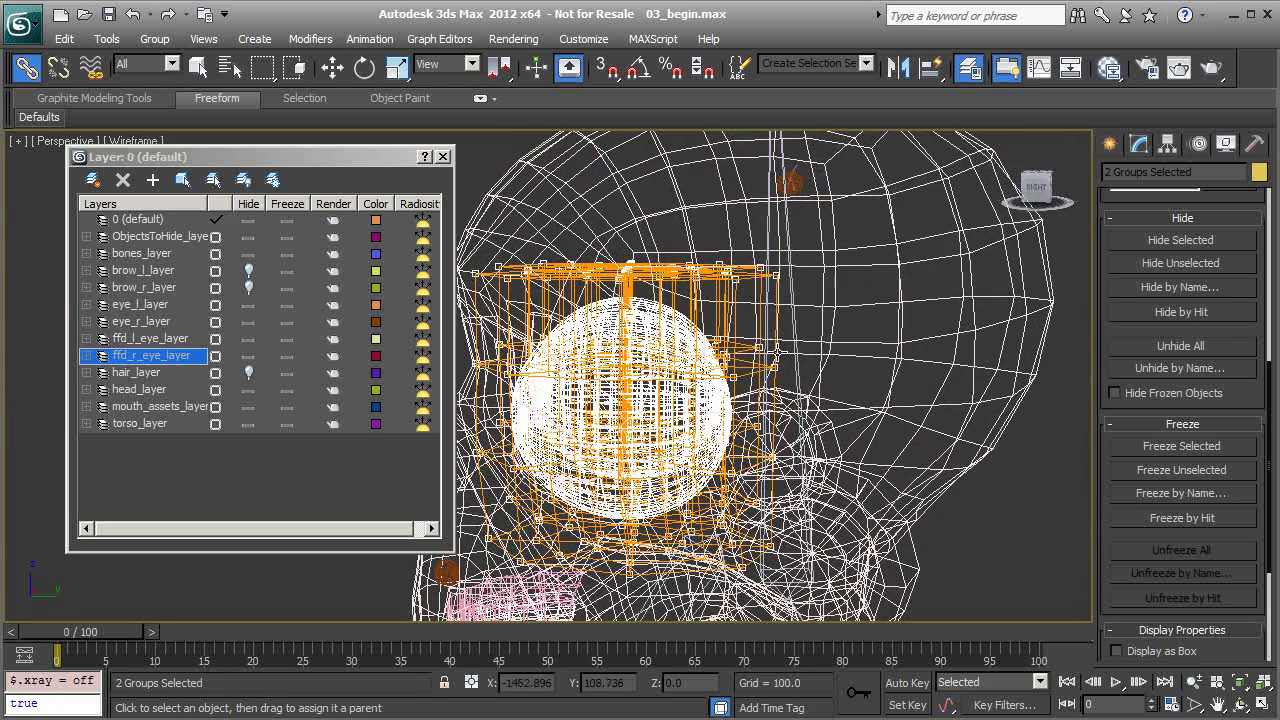
{"action": "left_click_drag", "start_coordinate": [716, 275], "coordinate": [794, 327]}
Select the mole on the head together with its two hairs and link all three to the head bone.
{"action": "middle_click_drag", "start_coordinate": [818, 354], "coordinate": [900, 352], "text": "alt"}
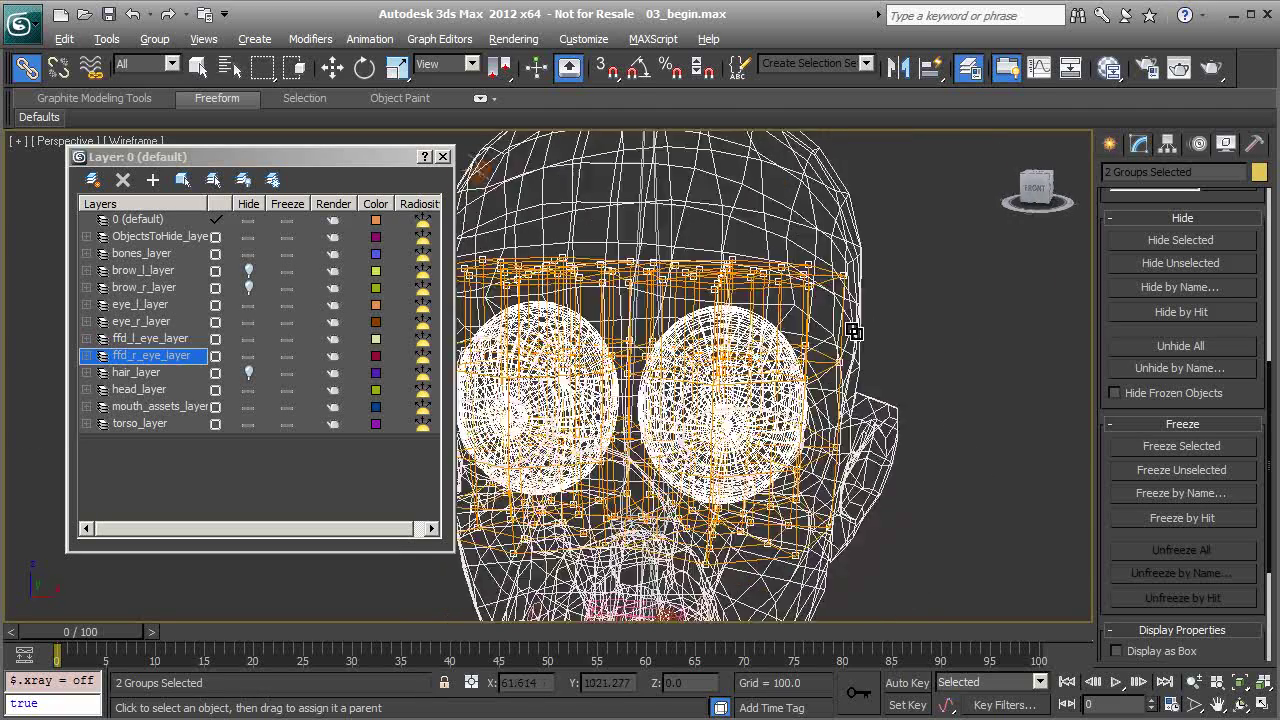
{"action": "middle_click_drag", "start_coordinate": [640, 220], "coordinate": [790, 396]}
{"action": "middle_click_drag", "start_coordinate": [556, 304], "coordinate": [572, 306], "text": "alt"}
{"action": "scroll", "coordinate": [629, 382], "scroll_direction": "up", "scroll_amount": 3}
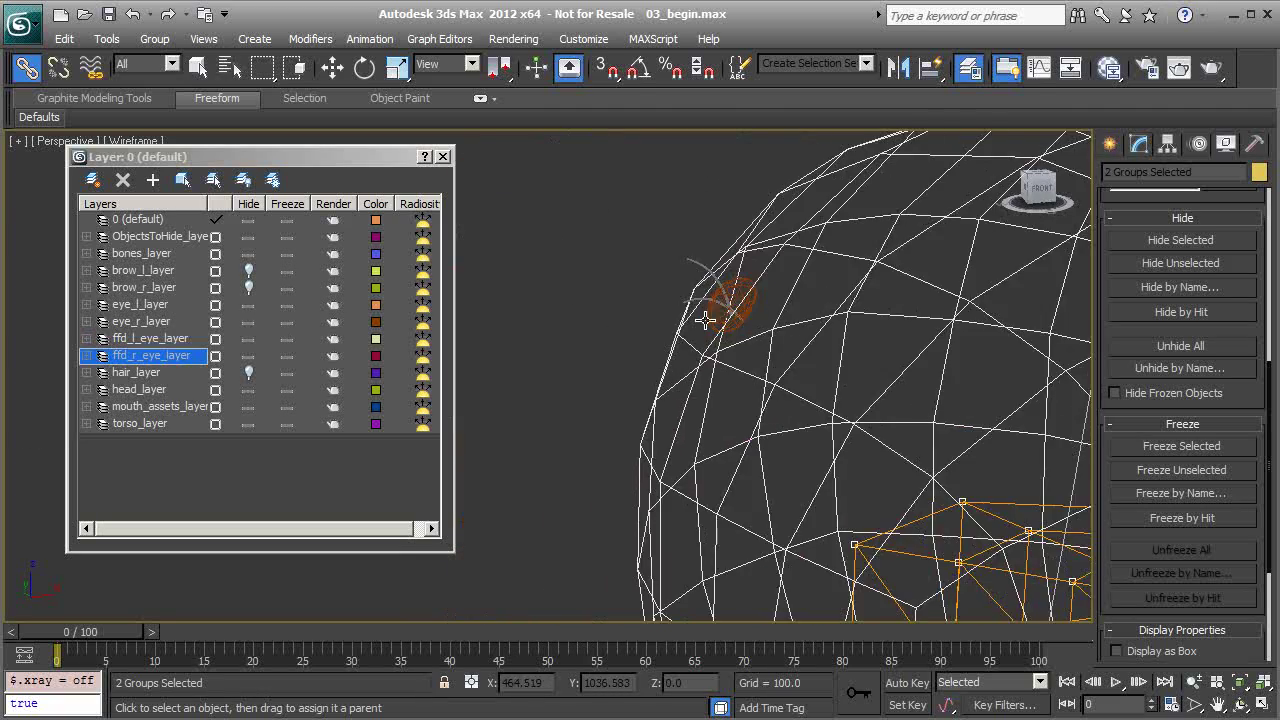
{"action": "middle_click_drag", "start_coordinate": [743, 323], "coordinate": [658, 388]}
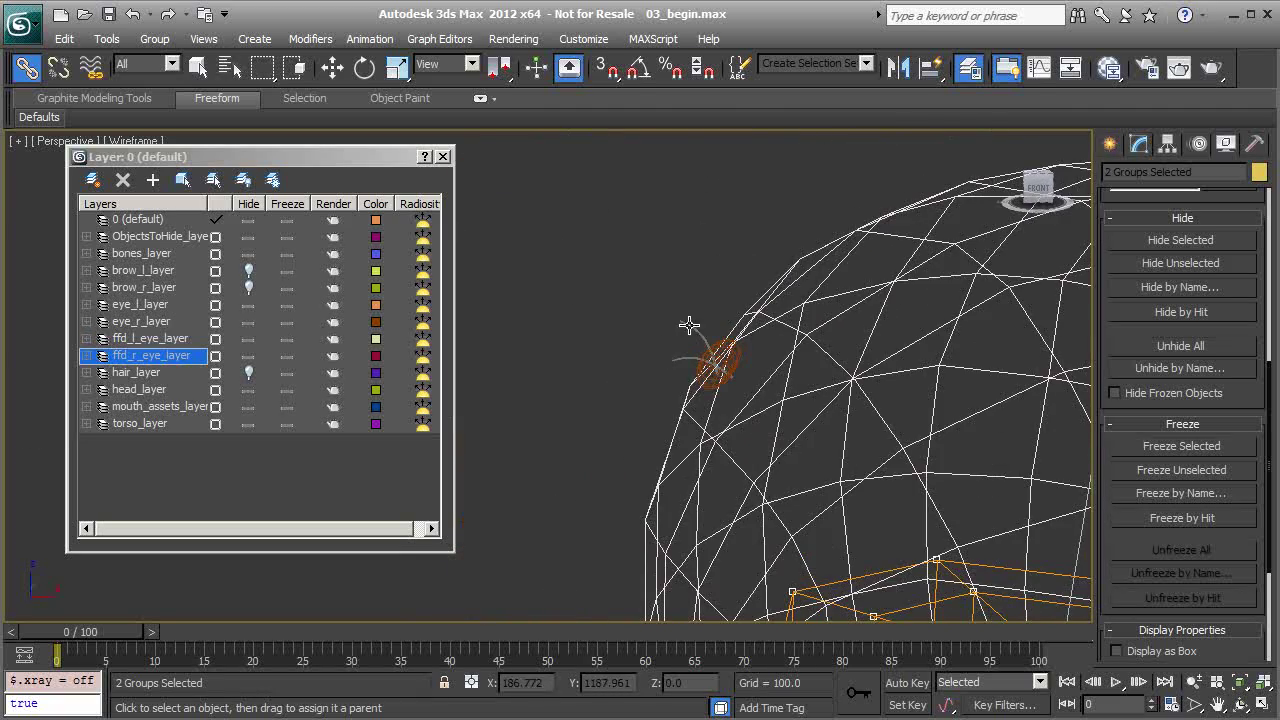
{"action": "left_click", "coordinate": [689, 325]}
{"action": "left_click", "coordinate": [680, 356], "text": "ctrl"}
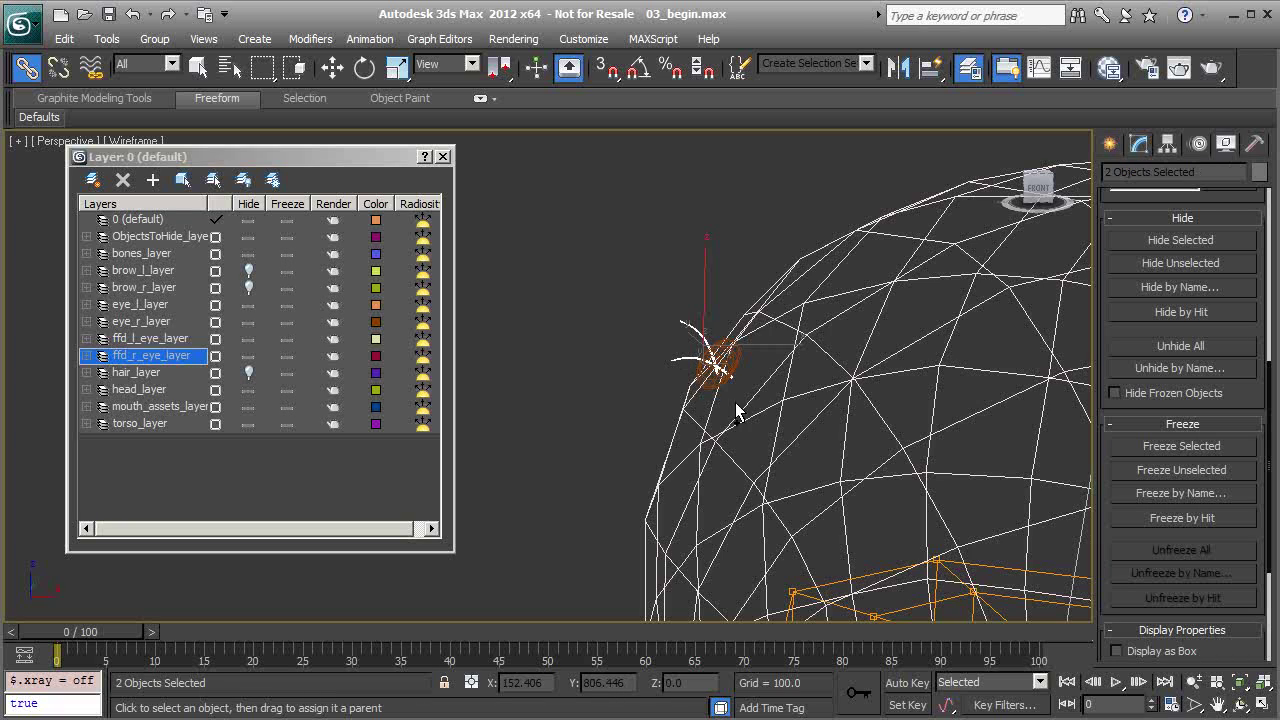
{"action": "left_click", "coordinate": [708, 381], "text": "ctrl"}
{"action": "middle_click_drag", "start_coordinate": [698, 408], "coordinate": [665, 375], "text": "alt"}
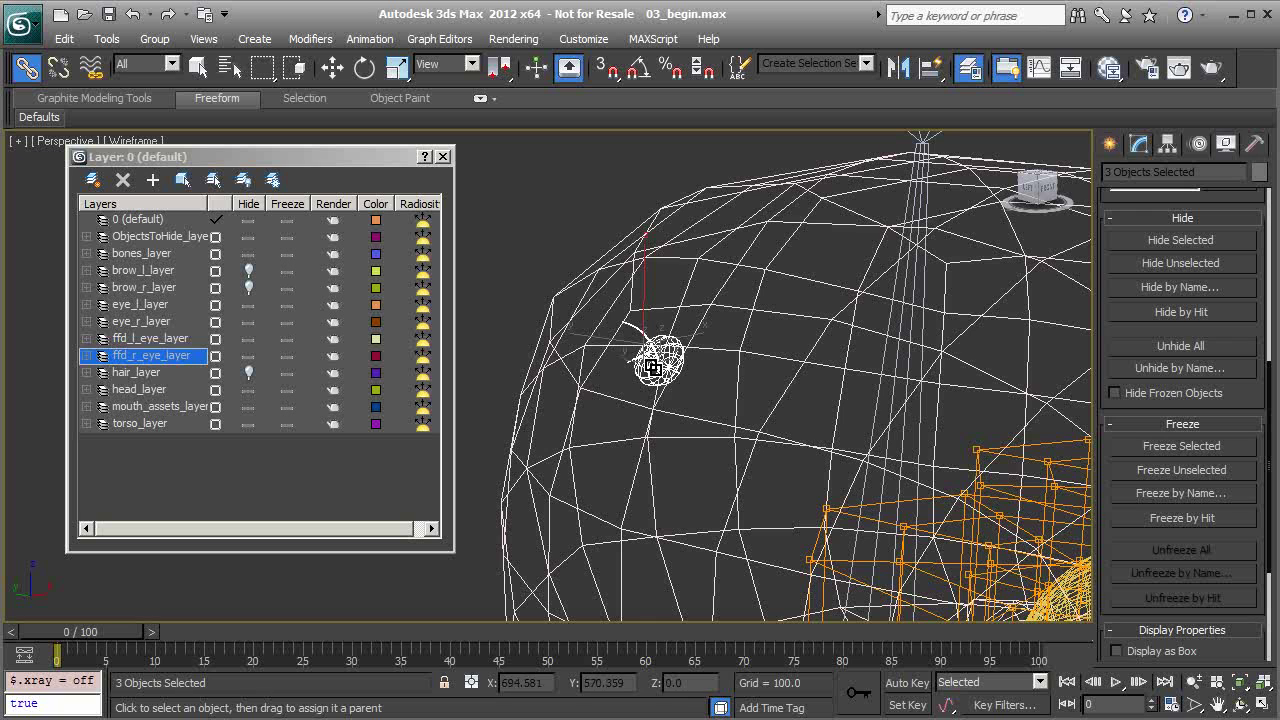
{"action": "left_click_drag", "start_coordinate": [652, 367], "coordinate": [879, 406]}
Select the upper teeth group inside the head's mouth.
{"action": "middle_click_drag", "start_coordinate": [879, 406], "coordinate": [735, 320], "text": "alt"}
{"action": "scroll", "coordinate": [775, 451], "scroll_direction": "down", "scroll_amount": 5}
{"action": "middle_click_drag", "start_coordinate": [717, 491], "coordinate": [731, 306]}
{"action": "middle_click_drag", "start_coordinate": [672, 346], "coordinate": [745, 328]}
{"action": "middle_click_drag", "start_coordinate": [664, 420], "coordinate": [738, 436]}
{"action": "scroll", "coordinate": [738, 436], "scroll_direction": "up", "scroll_amount": 5}
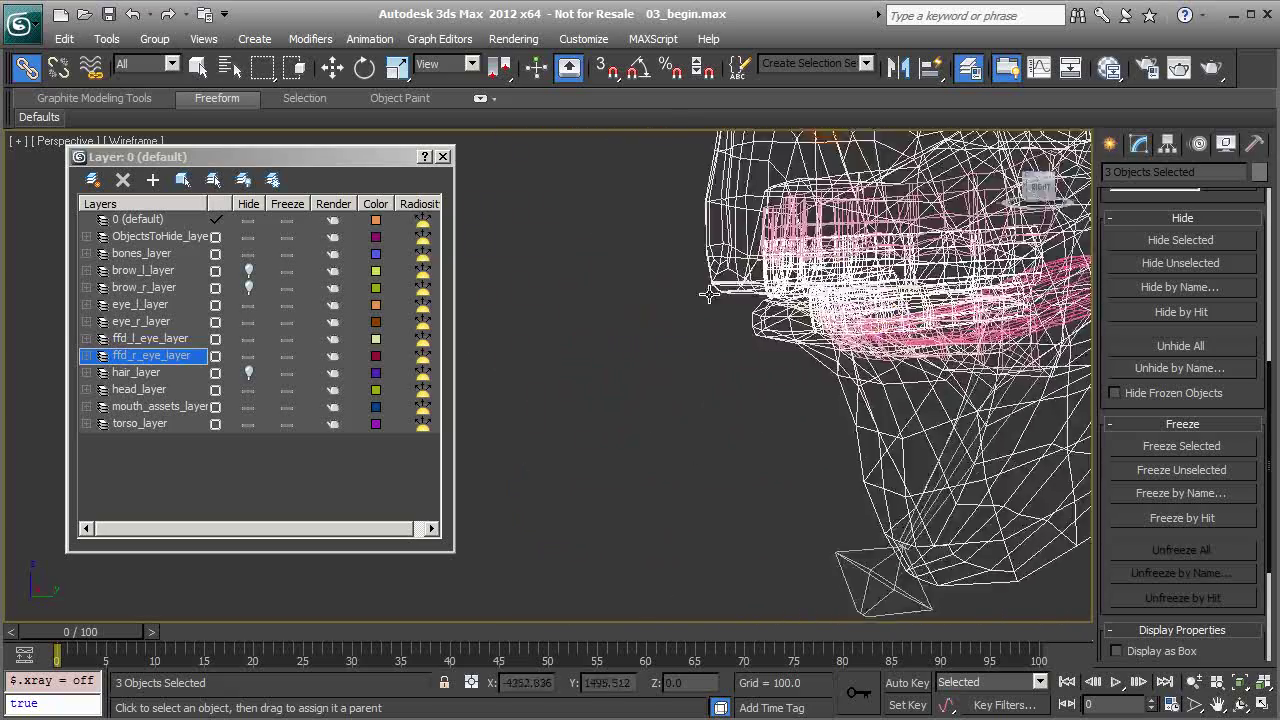
{"action": "middle_click_drag", "start_coordinate": [822, 300], "coordinate": [694, 421]}
{"action": "scroll", "coordinate": [694, 421], "scroll_direction": "up", "scroll_amount": 5}
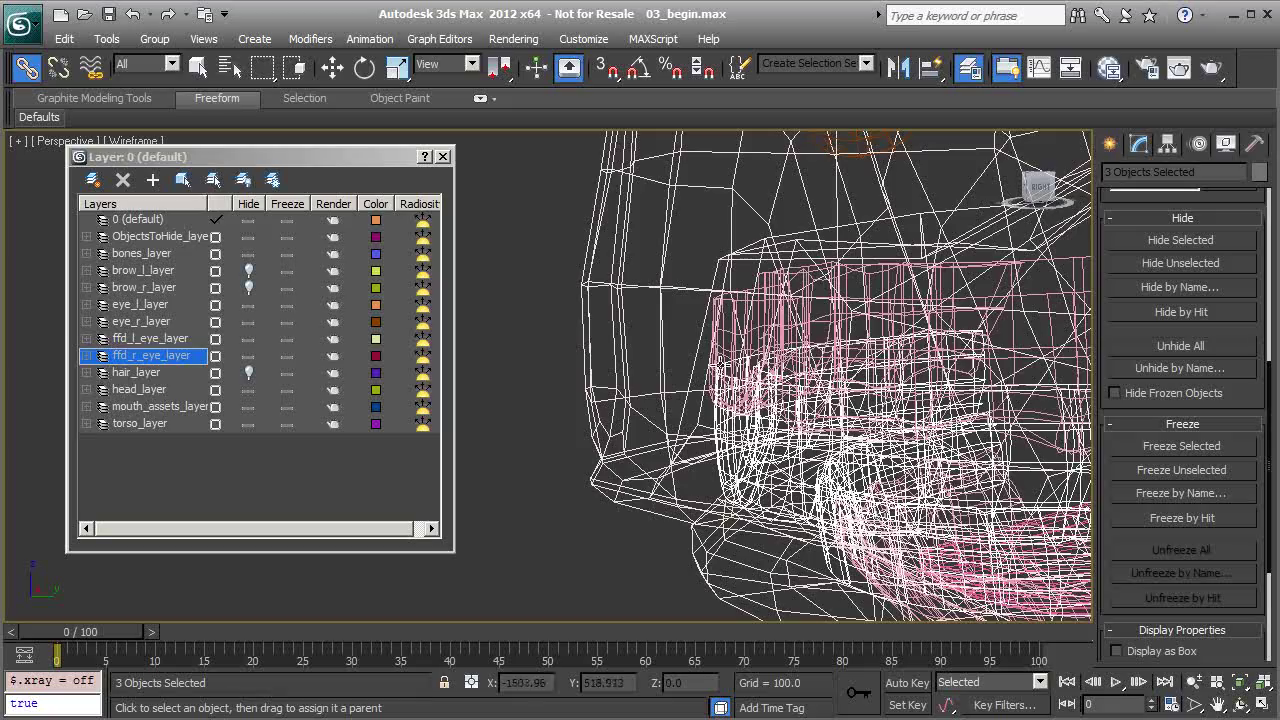
{"action": "left_click", "coordinate": [722, 368]}
{"action": "scroll", "coordinate": [722, 366], "scroll_direction": "down", "scroll_amount": 6}
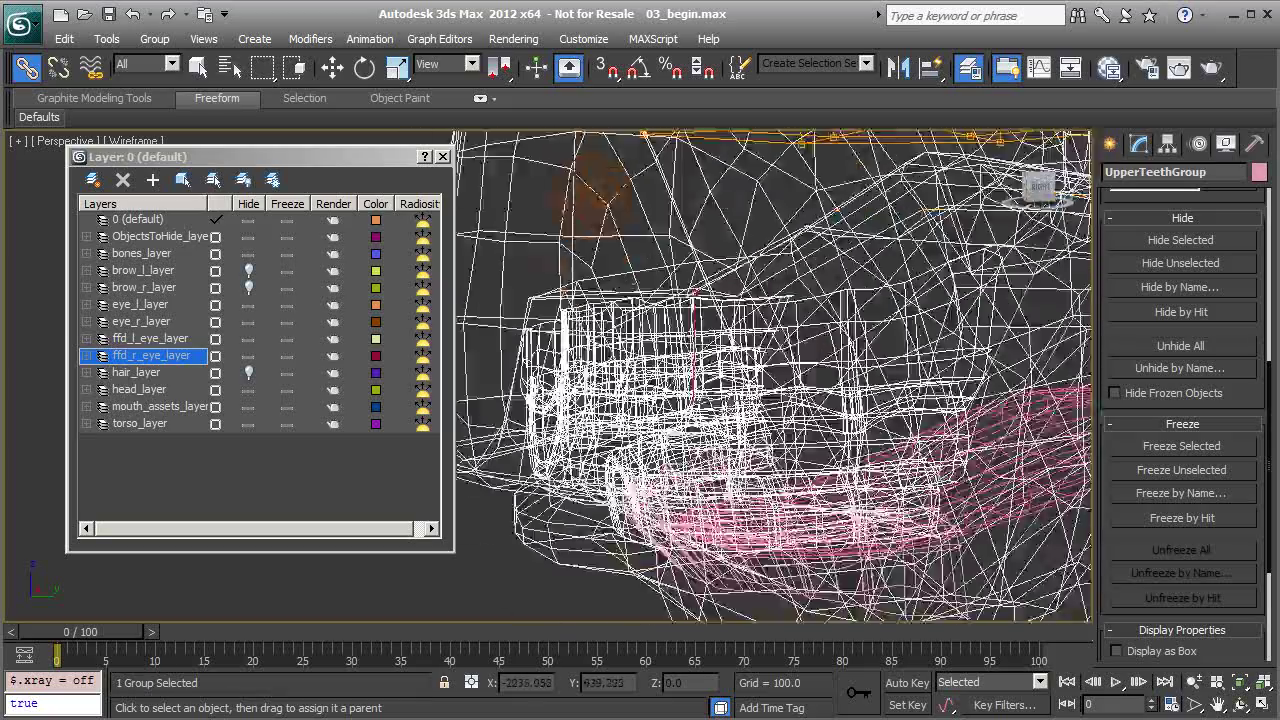
Hide head_layer to expose the bones and link the upper teeth group to the head bone.
{"action": "middle_click_drag", "start_coordinate": [716, 386], "coordinate": [676, 434], "text": "alt"}
{"action": "scroll", "coordinate": [477, 425], "scroll_direction": "down", "scroll_amount": 2}
{"action": "middle_click_drag", "start_coordinate": [490, 416], "coordinate": [503, 410], "text": "alt"}
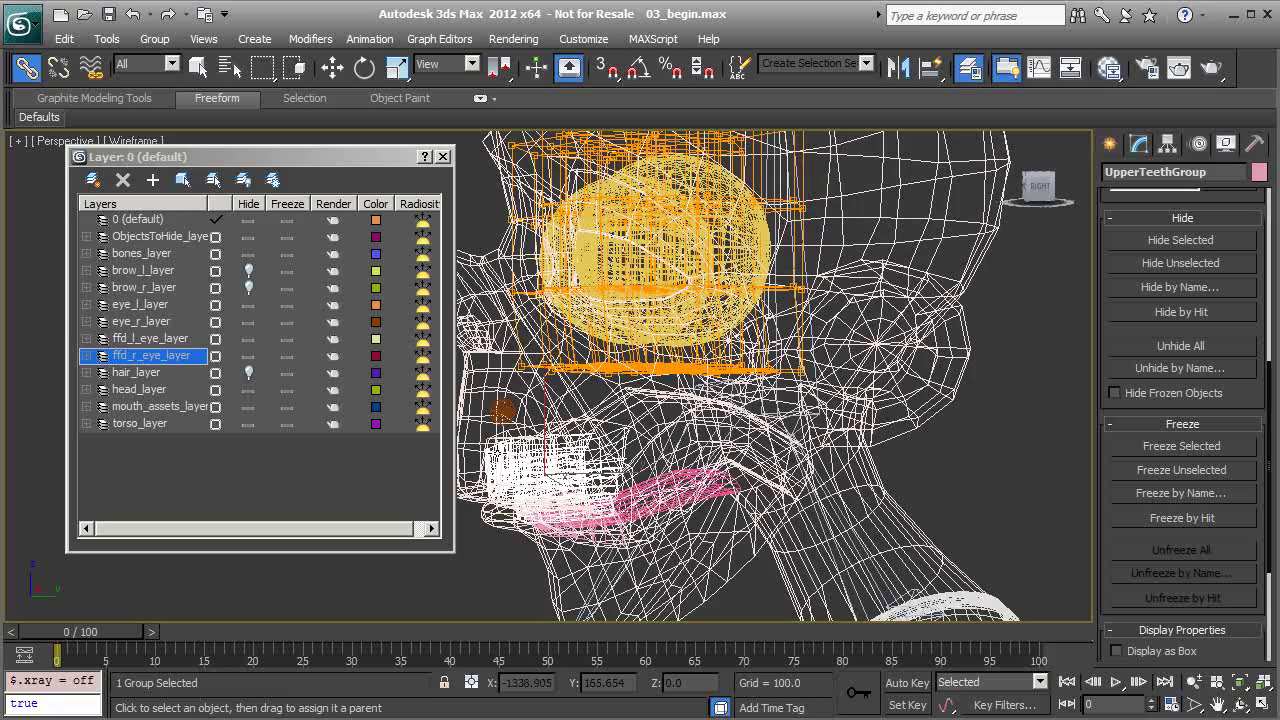
{"action": "scroll", "coordinate": [540, 440], "scroll_direction": "up", "scroll_amount": 5}
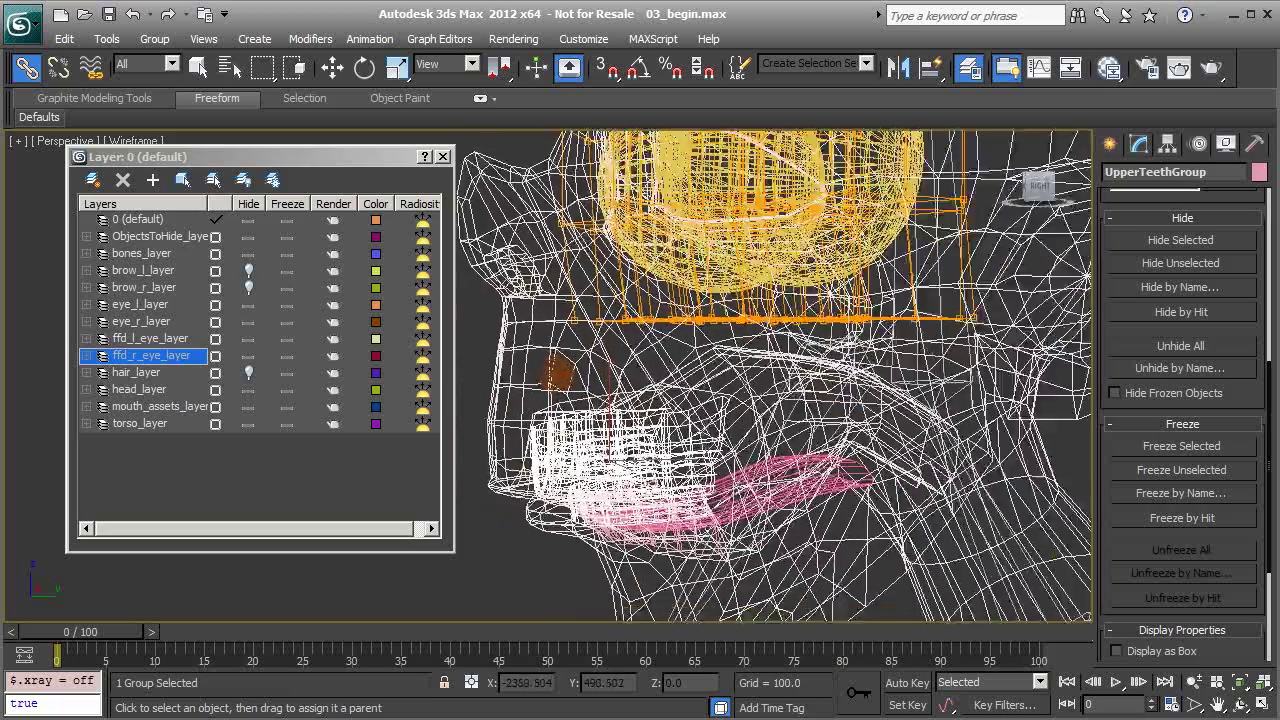
{"action": "scroll", "coordinate": [570, 455], "scroll_direction": "down", "scroll_amount": 5}
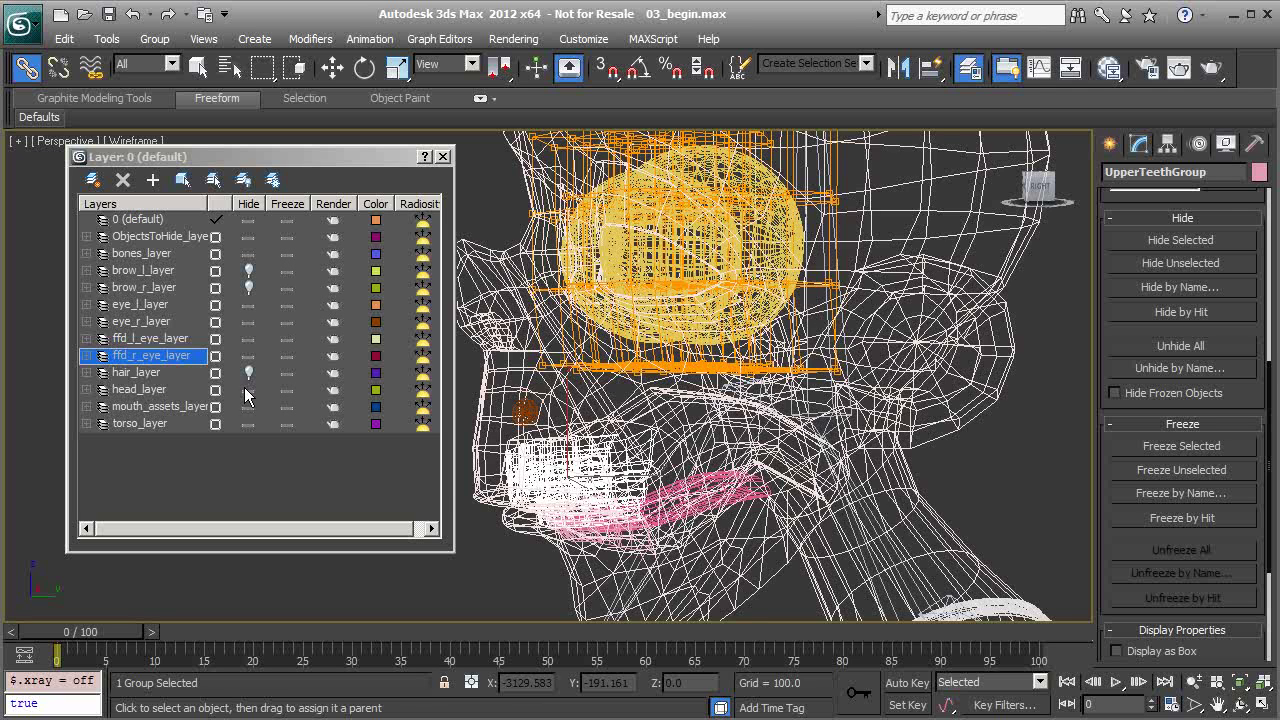
{"action": "left_click", "coordinate": [246, 389]}
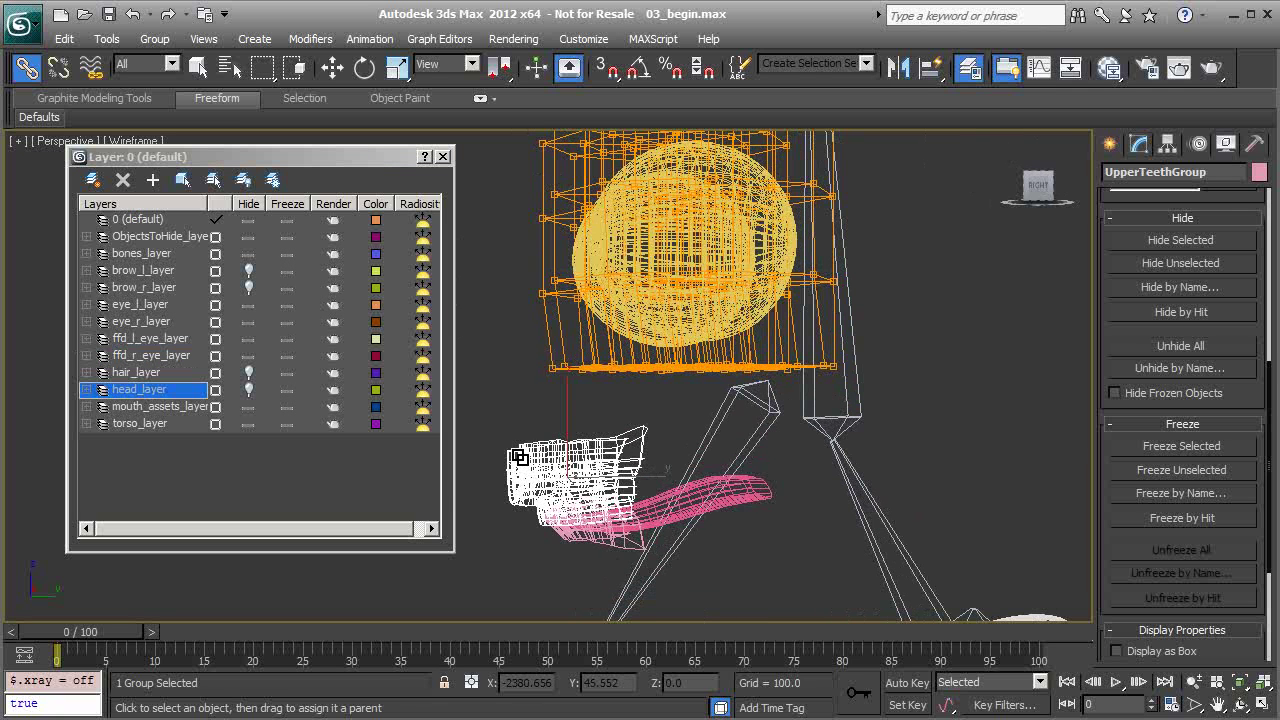
{"action": "left_click_drag", "start_coordinate": [519, 457], "coordinate": [916, 430]}
Select the lower teeth group together with the tongue and link both to the jaw bone.
{"action": "middle_click_drag", "start_coordinate": [700, 454], "coordinate": [793, 400]}
{"action": "scroll", "coordinate": [862, 291], "scroll_direction": "up", "scroll_amount": 5}
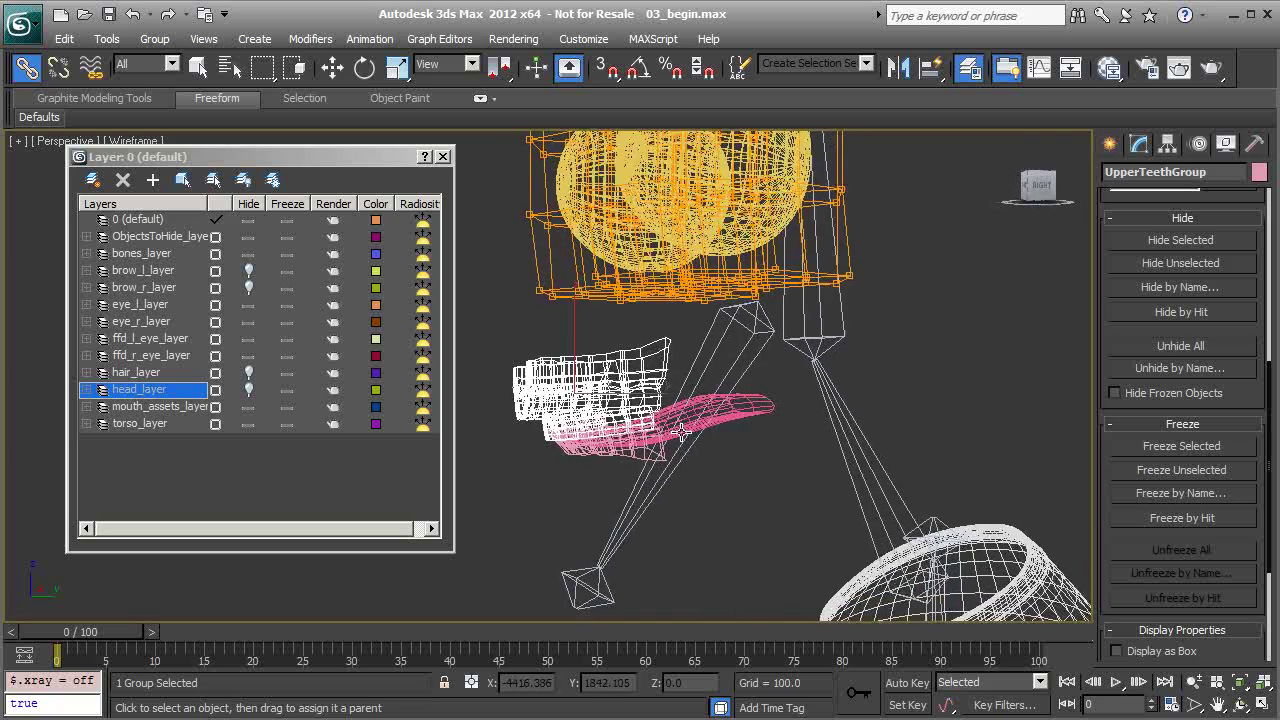
{"action": "left_click", "coordinate": [565, 482]}
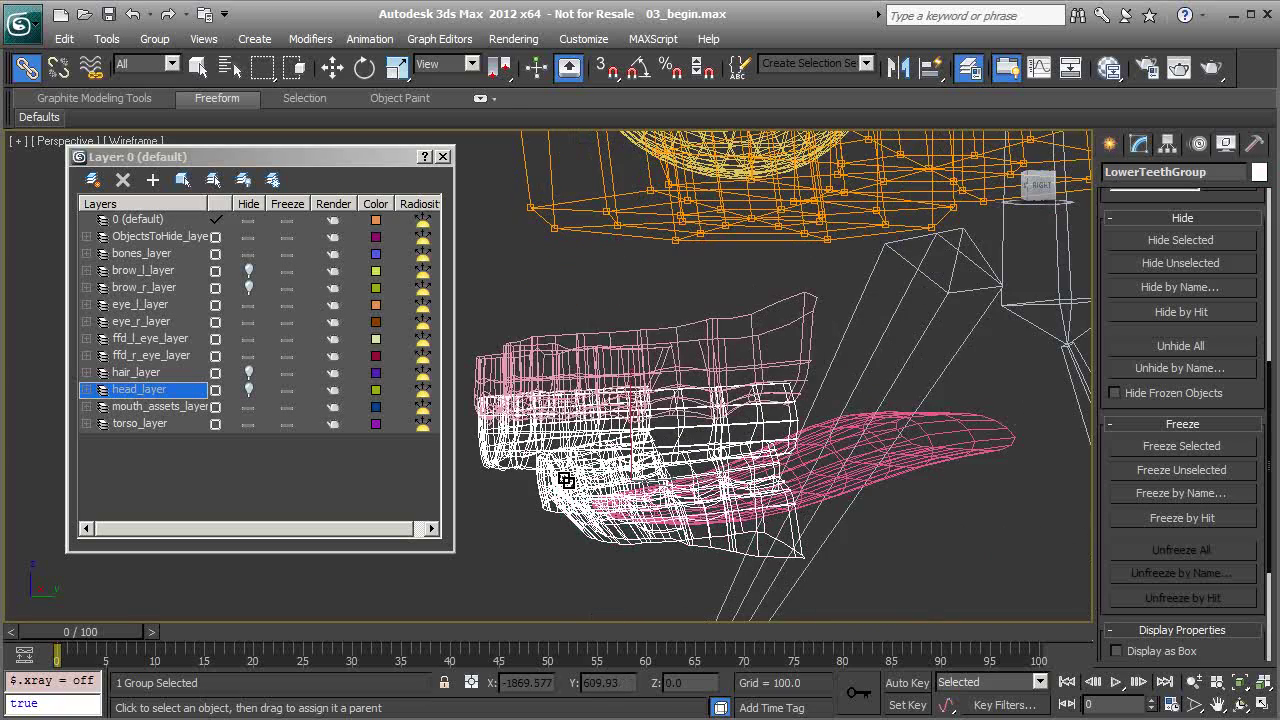
{"action": "middle_click_drag", "start_coordinate": [780, 490], "coordinate": [745, 492], "text": "alt"}
{"action": "left_click", "coordinate": [945, 472], "text": "ctrl"}
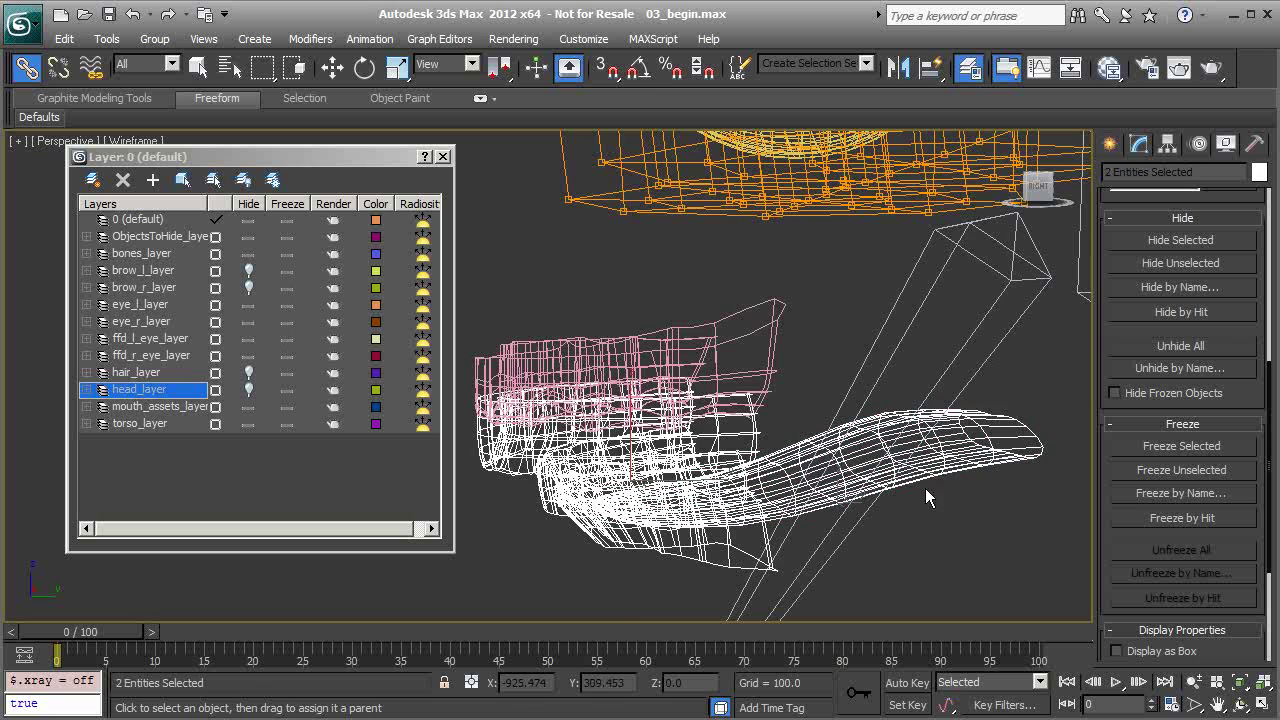
{"action": "middle_click_drag", "start_coordinate": [930, 499], "coordinate": [825, 430], "text": "alt"}
{"action": "left_click_drag", "start_coordinate": [849, 408], "coordinate": [888, 398]}
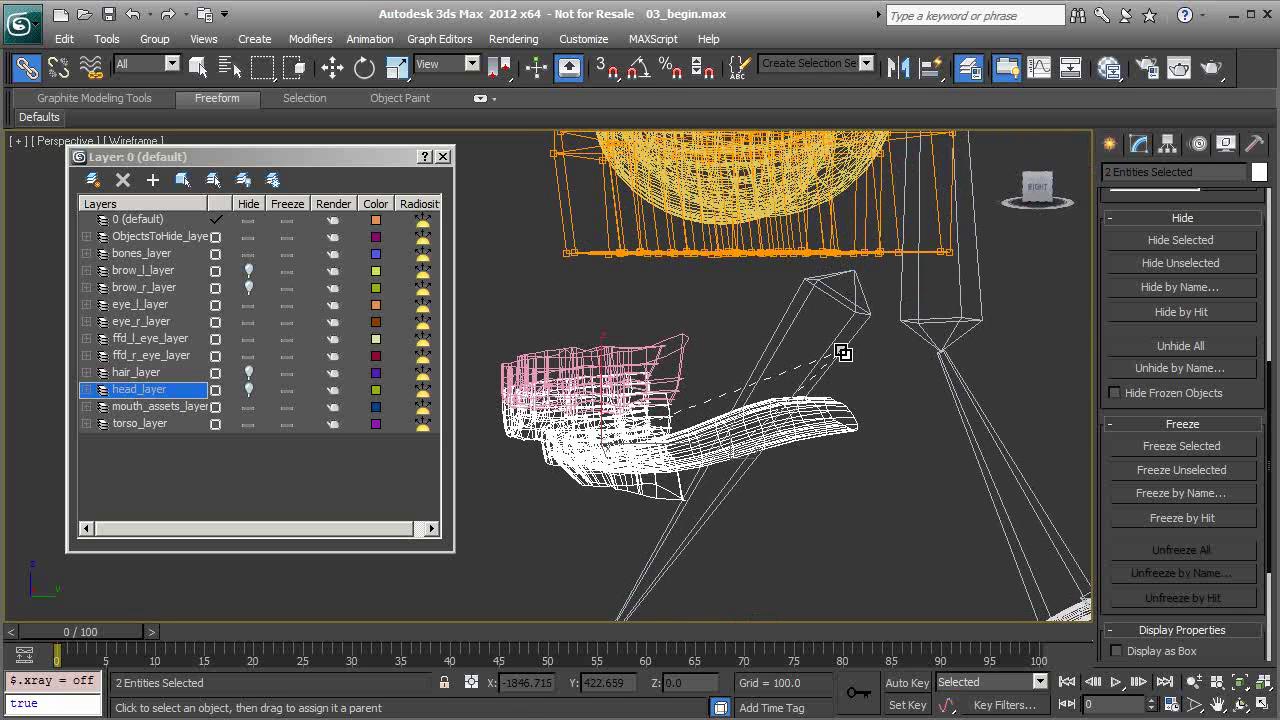
{"action": "left_click_drag", "start_coordinate": [843, 351], "coordinate": [839, 352]}
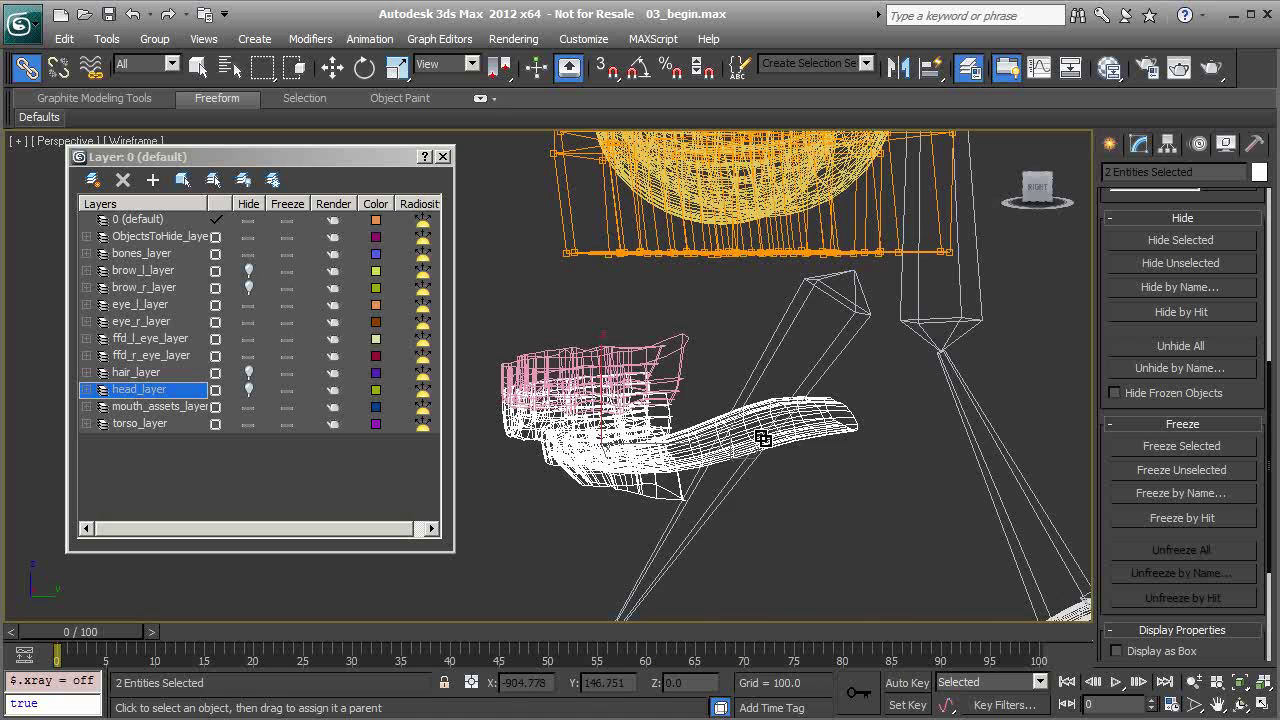
Unhide hair_layer and select the whole hair group behind the eyes.
{"action": "middle_click_drag", "start_coordinate": [682, 418], "coordinate": [950, 351], "text": "alt"}
{"action": "scroll", "coordinate": [950, 351], "scroll_direction": "down", "scroll_amount": 4}
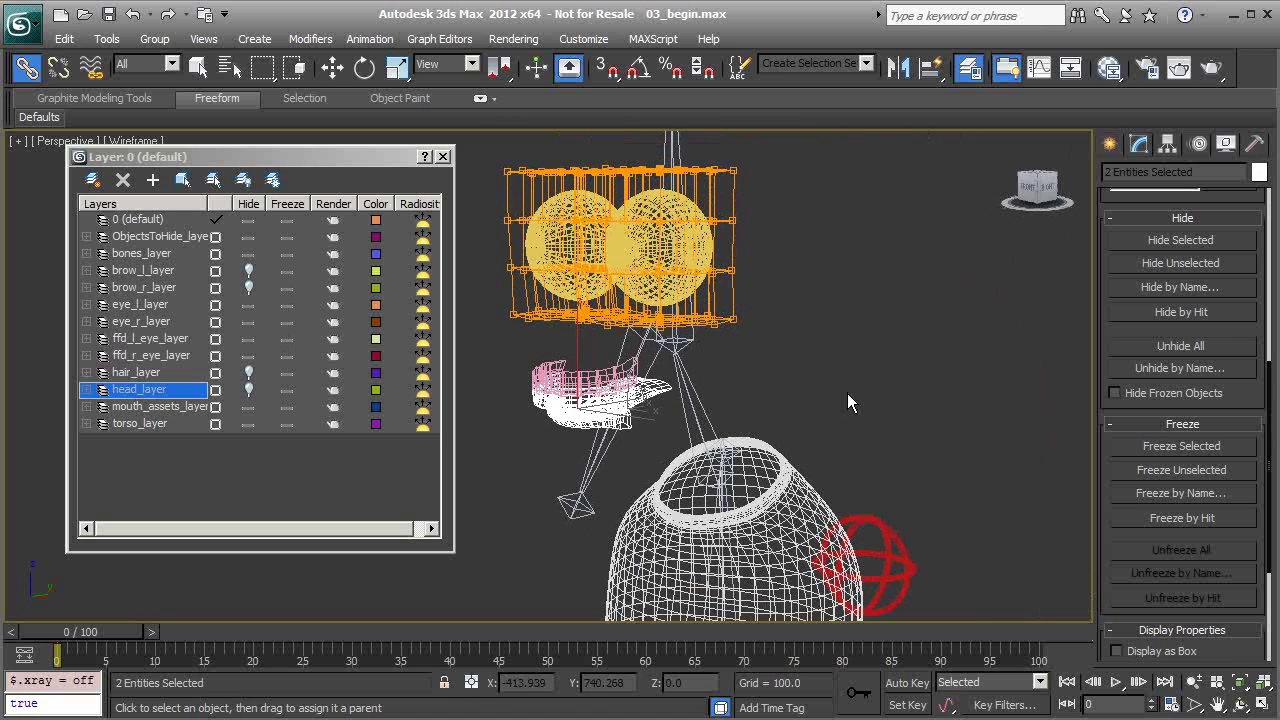
{"action": "middle_click_drag", "start_coordinate": [898, 377], "coordinate": [711, 346], "text": "alt"}
{"action": "middle_click_drag", "start_coordinate": [754, 412], "coordinate": [828, 346], "text": "alt"}
{"action": "middle_click_drag", "start_coordinate": [843, 399], "coordinate": [803, 396], "text": "alt"}
{"action": "left_click", "coordinate": [249, 372]}
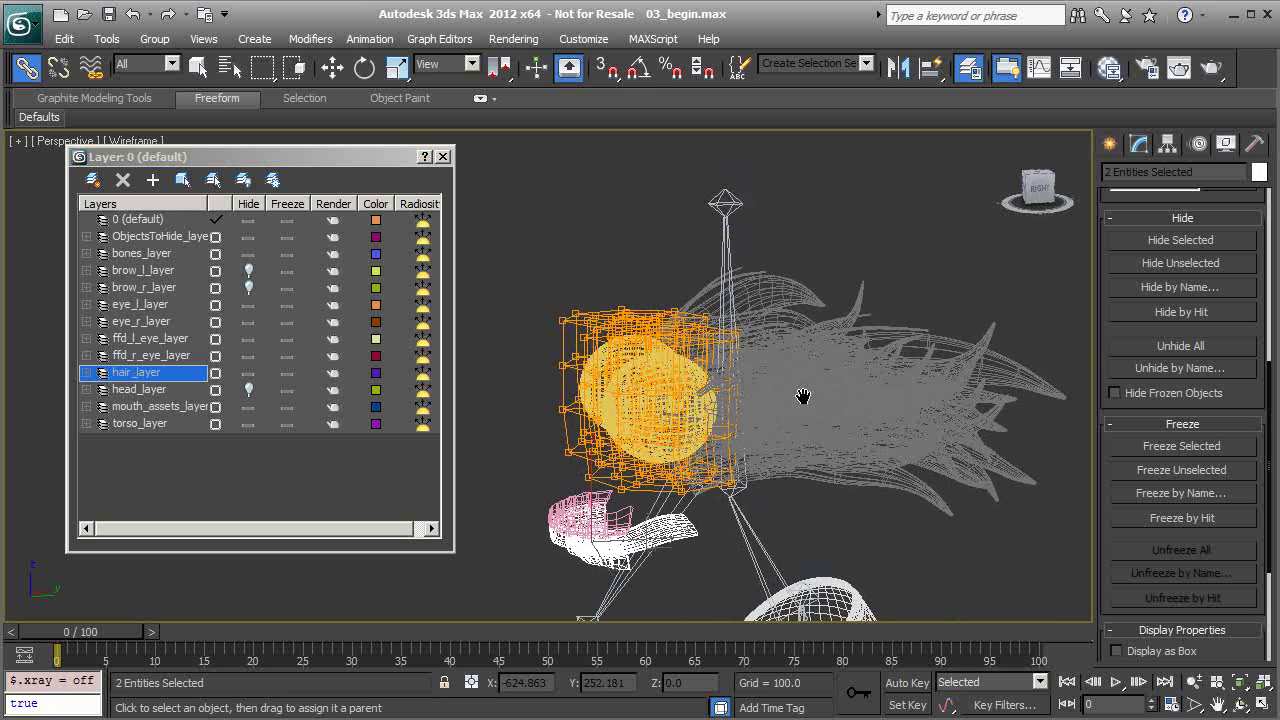
{"action": "left_click", "coordinate": [815, 374]}
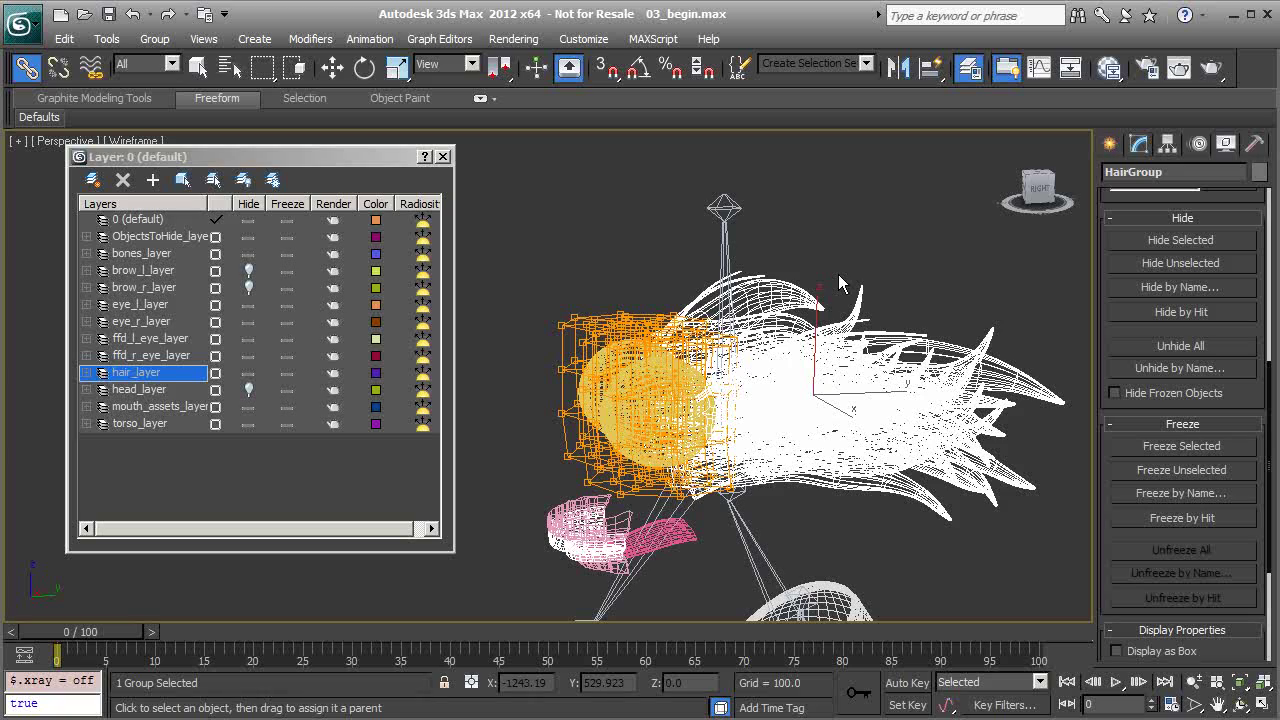
{"action": "middle_click_drag", "start_coordinate": [763, 375], "coordinate": [785, 301], "text": "alt"}
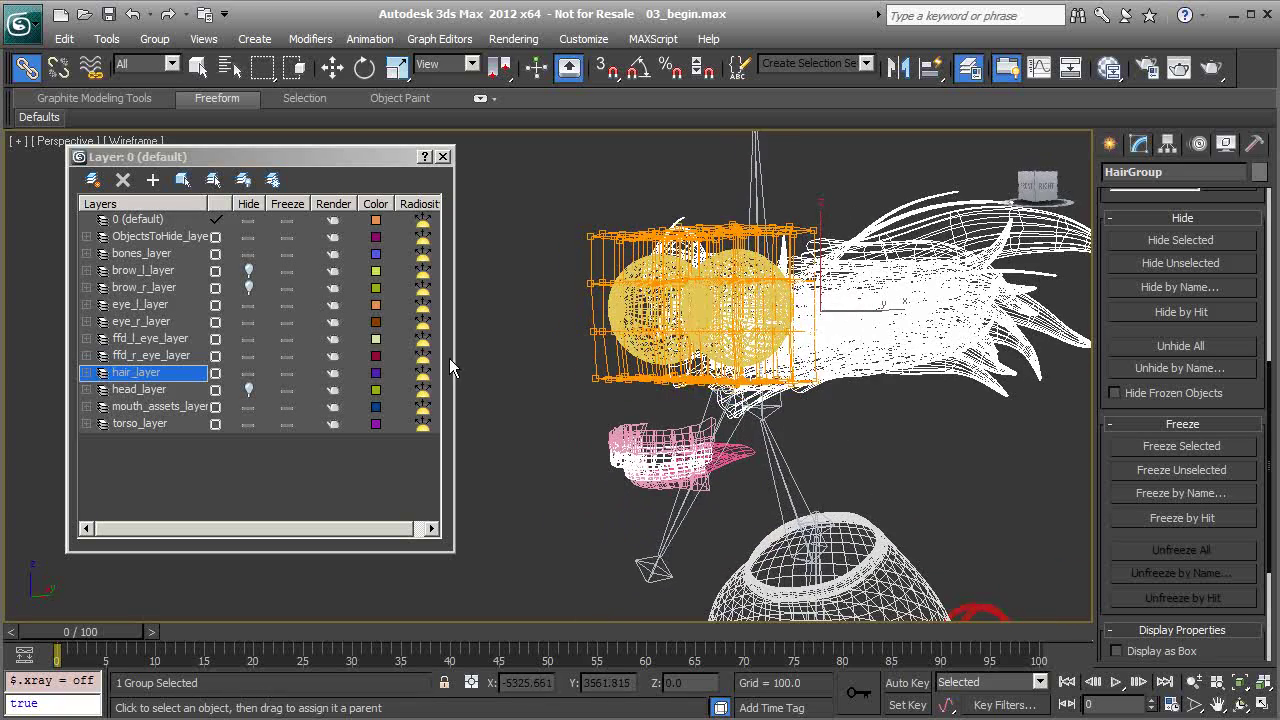
Hide ffd_l_eye_layer and ffd_r_eye_layer, and bring head_layer back in shaded display with edged faces.
{"action": "left_click", "coordinate": [252, 343]}
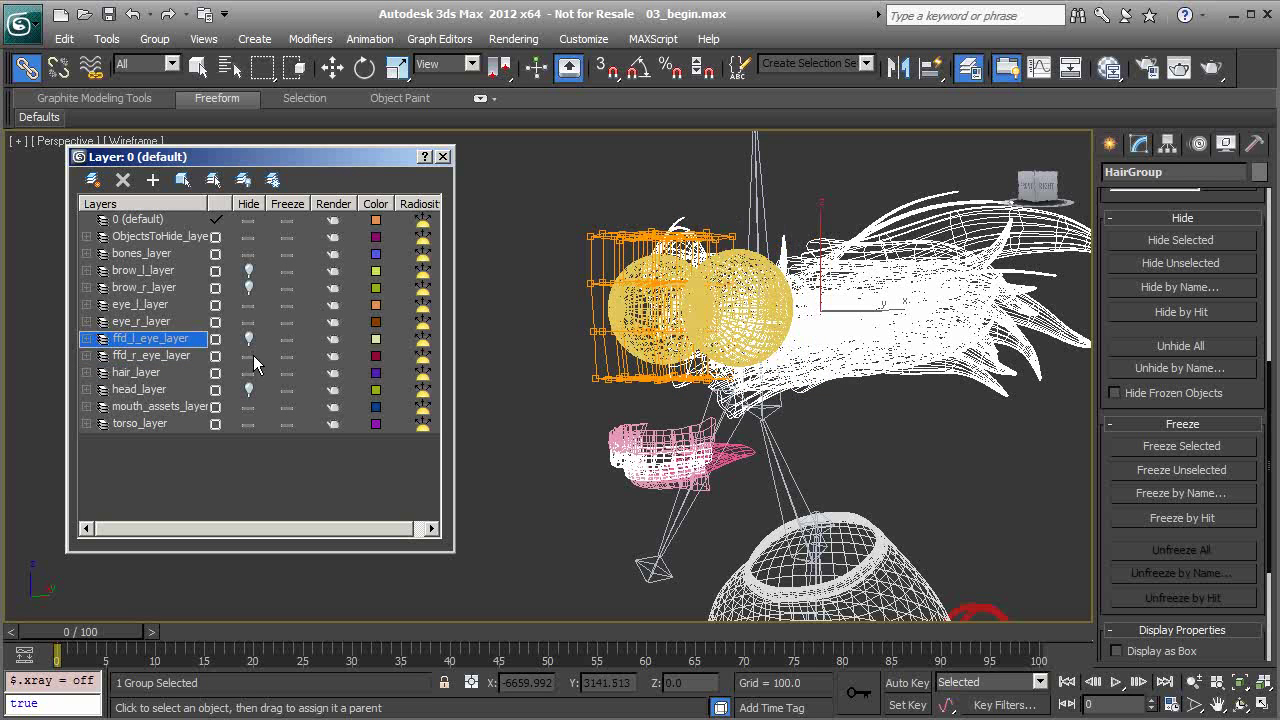
{"action": "left_click", "coordinate": [253, 355]}
{"action": "left_click", "coordinate": [250, 390]}
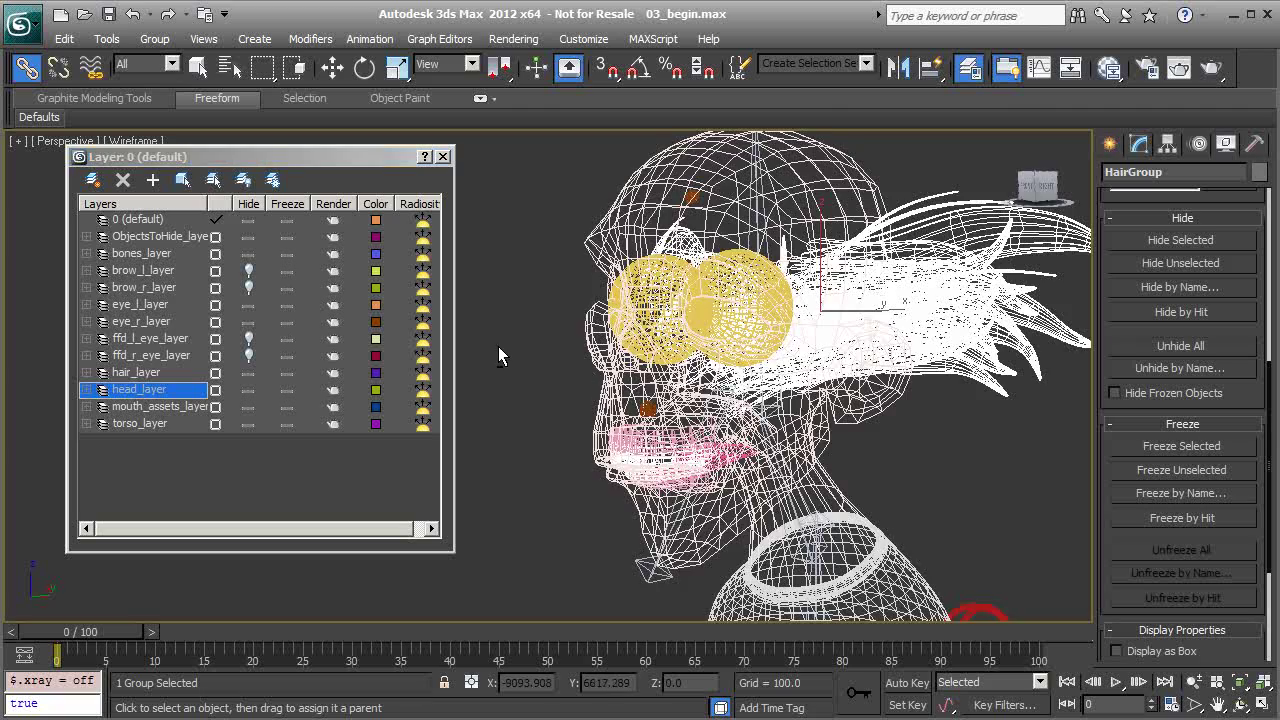
{"action": "middle_click_drag", "start_coordinate": [498, 346], "coordinate": [600, 347], "text": "alt"}
{"action": "key", "text": "F3"}
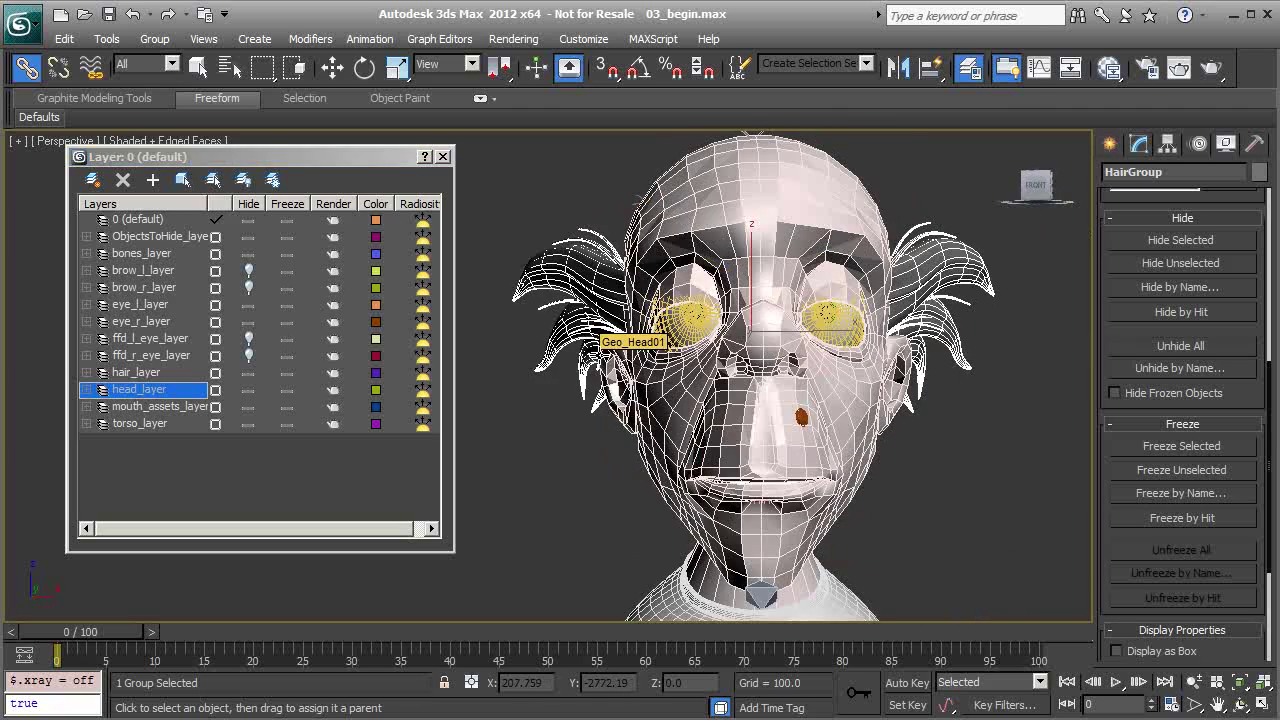
Clear the selection and close the layer manager, leaving the shaded head in a side view.
{"action": "left_click", "coordinate": [956, 445]}
{"action": "middle_click_drag", "start_coordinate": [956, 445], "coordinate": [845, 457]}
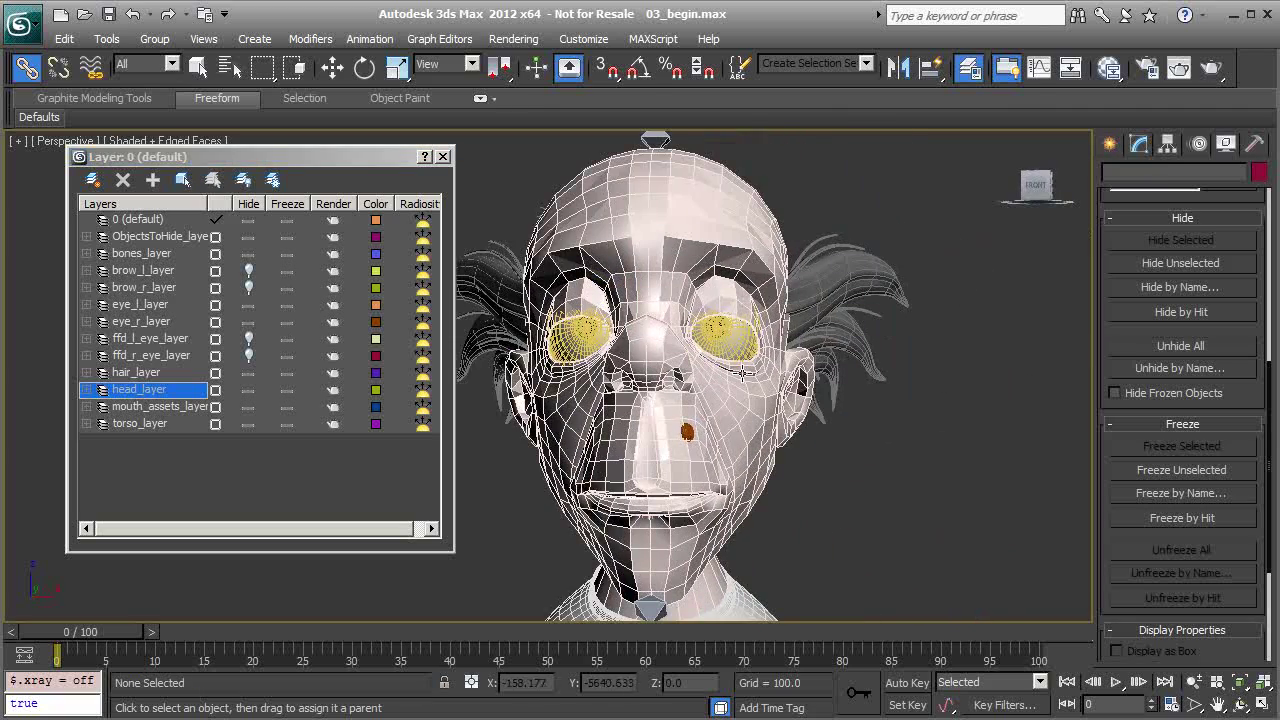
{"action": "middle_click_drag", "start_coordinate": [742, 372], "coordinate": [727, 393], "text": "alt"}
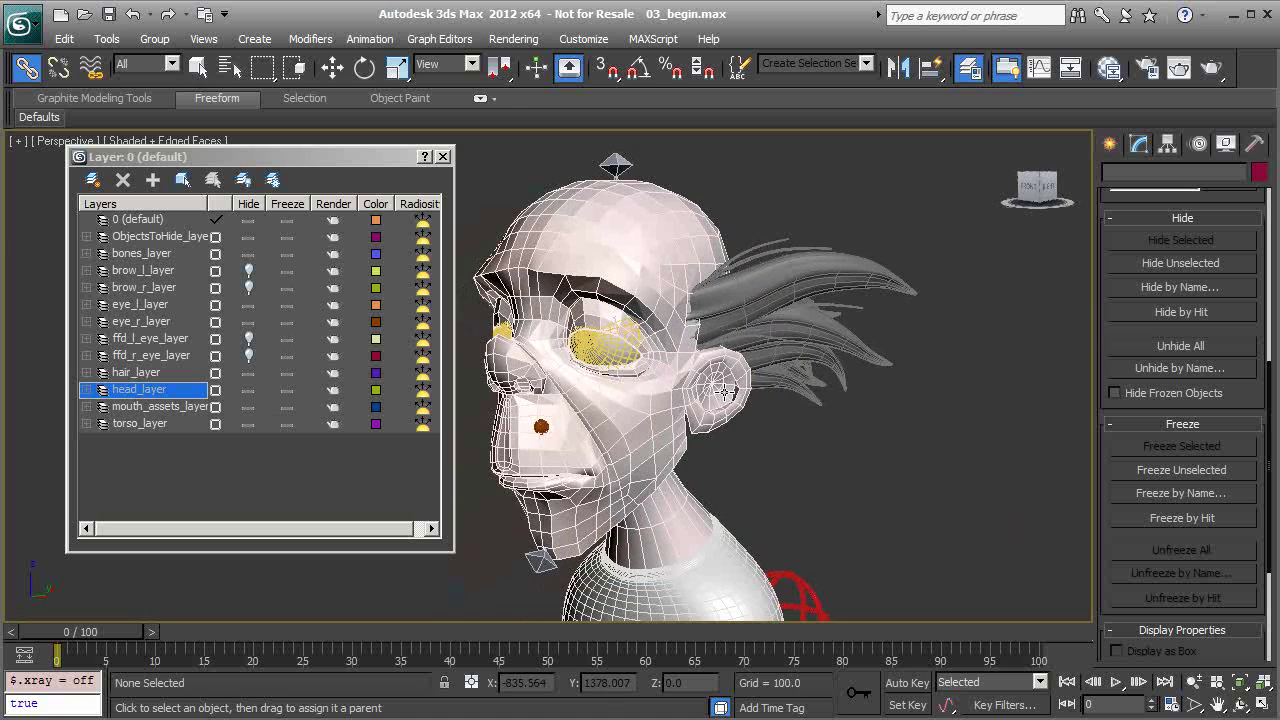
{"action": "left_click", "coordinate": [443, 157]}
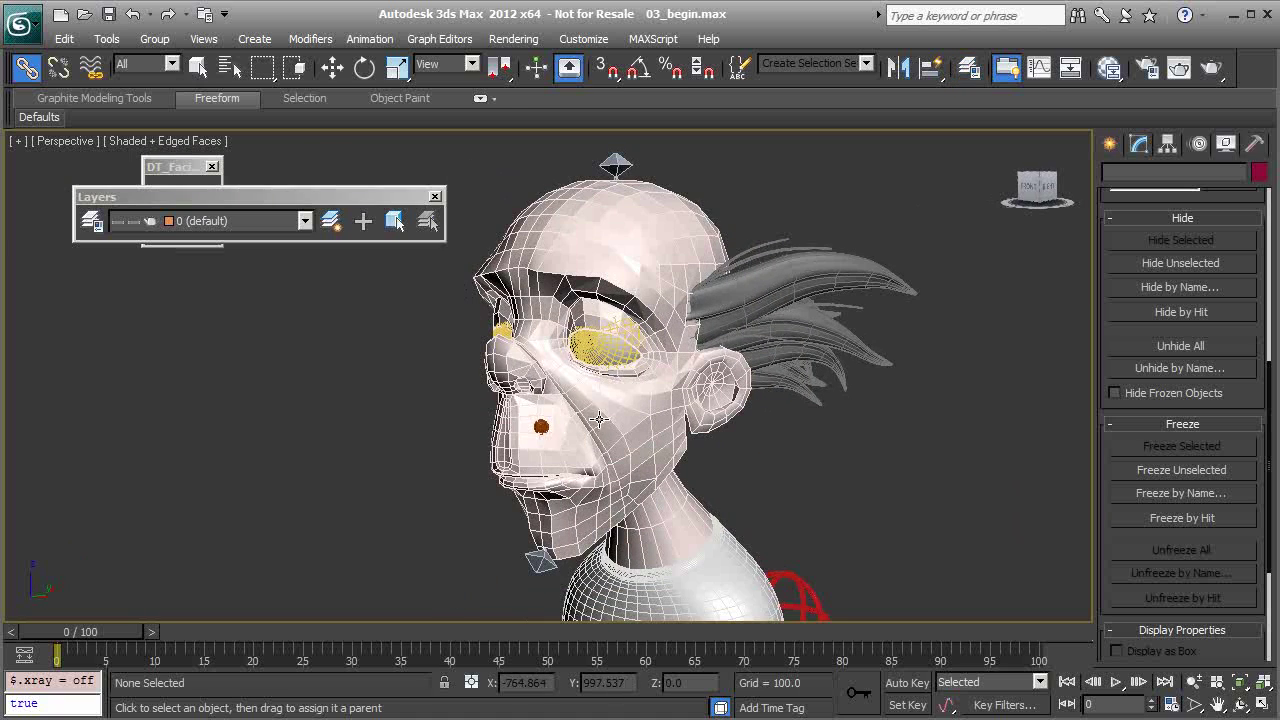
{"action": "middle_click_drag", "start_coordinate": [598, 420], "coordinate": [747, 374], "text": "alt"}
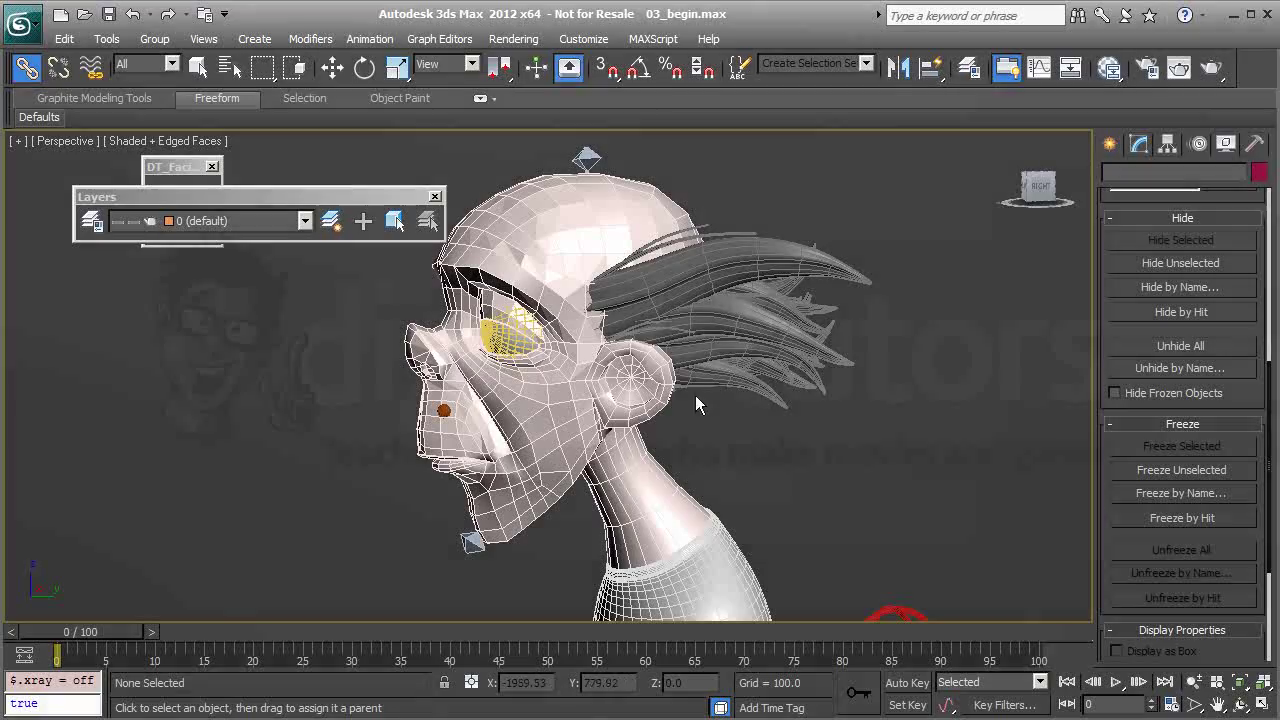